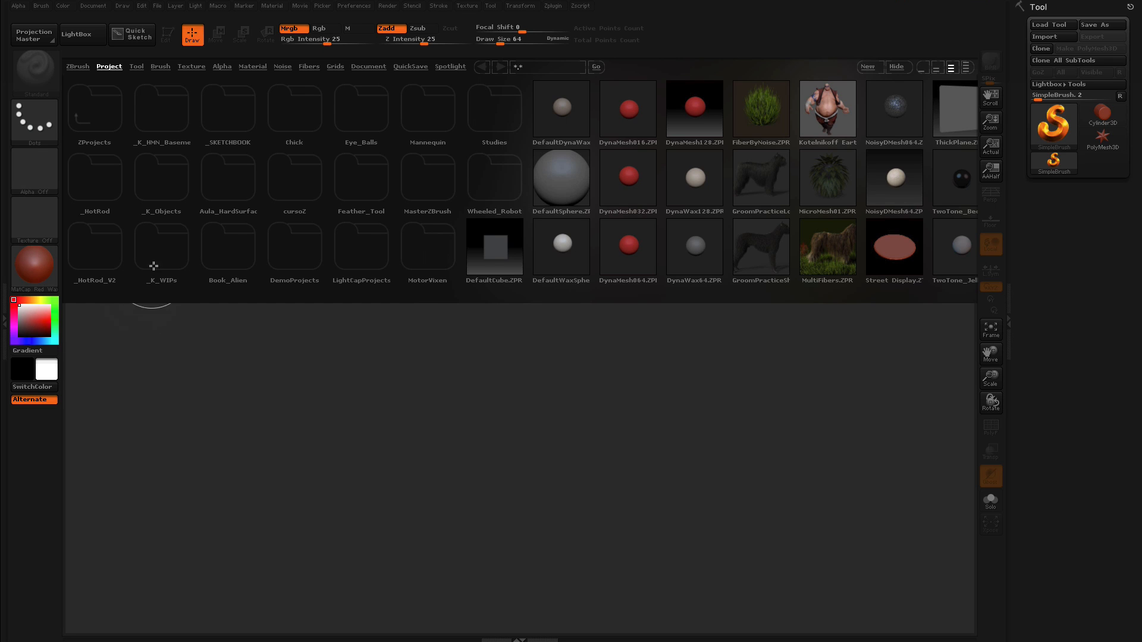
# Open the hot rod car project and turn on perspective for a three-quarter view
pyautogui.click(228, 191)
pyautogui.doubleClick(99, 172)
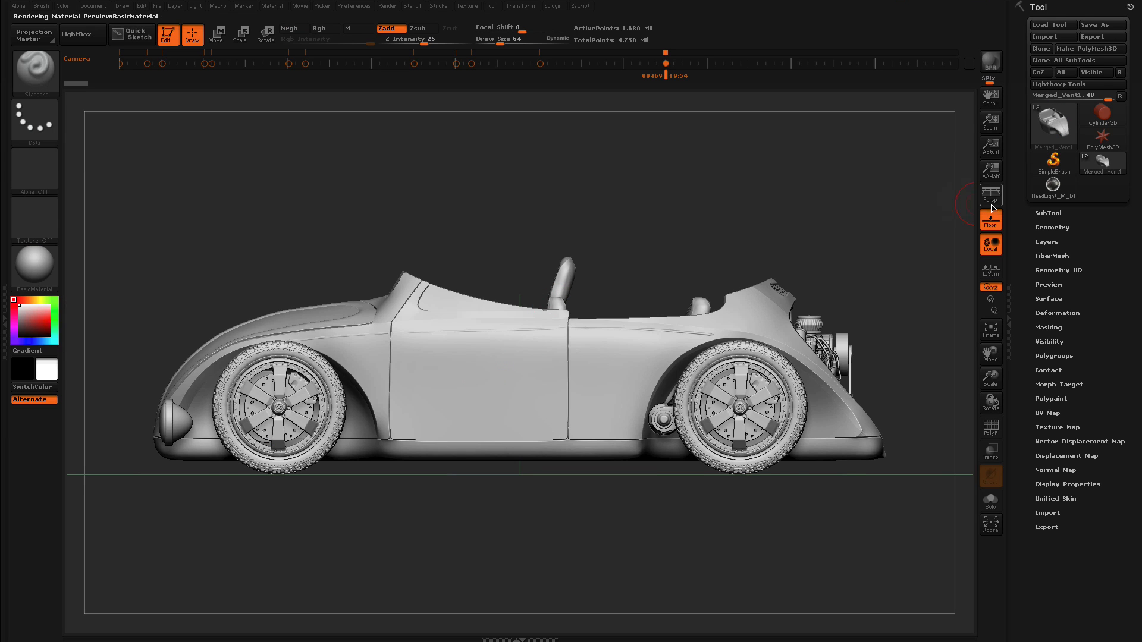
pyautogui.click(991, 202)
pyautogui.moveTo(796, 203); pyautogui.dragTo(738, 216)
# Isolate the rear engine subtool, inspect it from several angles, and restore the full car
pyautogui.keyDown('alt'); pyautogui.click(604, 298); pyautogui.keyUp('alt')
pyautogui.click(990, 501)
pyautogui.moveTo(662, 321); pyautogui.dragTo(726, 387)
pyautogui.moveTo(274, 401)
pyautogui.mouseDown()
pyautogui.moveTo(314, 406)
pyautogui.moveTo(280, 400)
pyautogui.mouseUp()
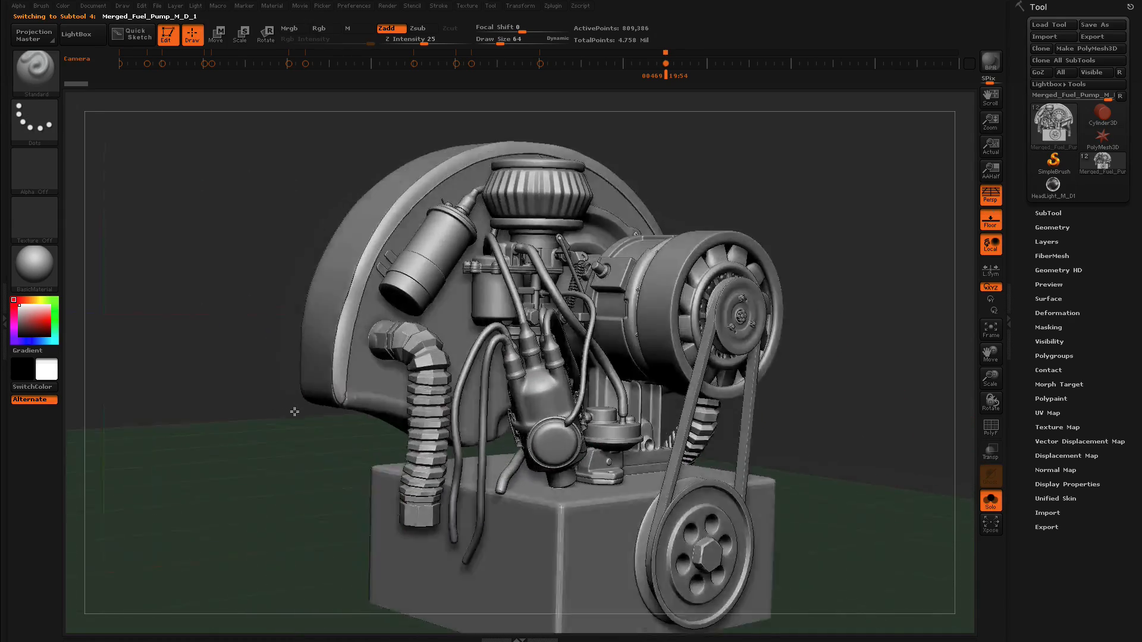
pyautogui.moveTo(280, 401)
pyautogui.keyDown('ctrl'); pyautogui.mouseDown(button='right')
pyautogui.moveTo(530, 380)
pyautogui.moveTo(458, 196)
pyautogui.mouseUp(button='right'); pyautogui.keyUp('ctrl')
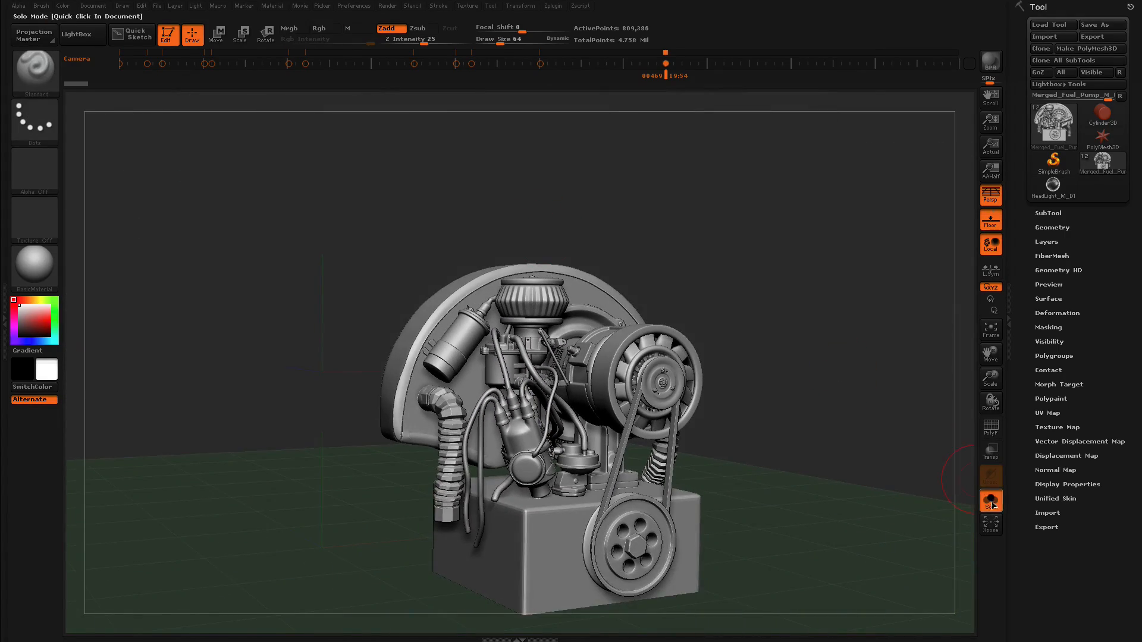
pyautogui.click(992, 506)
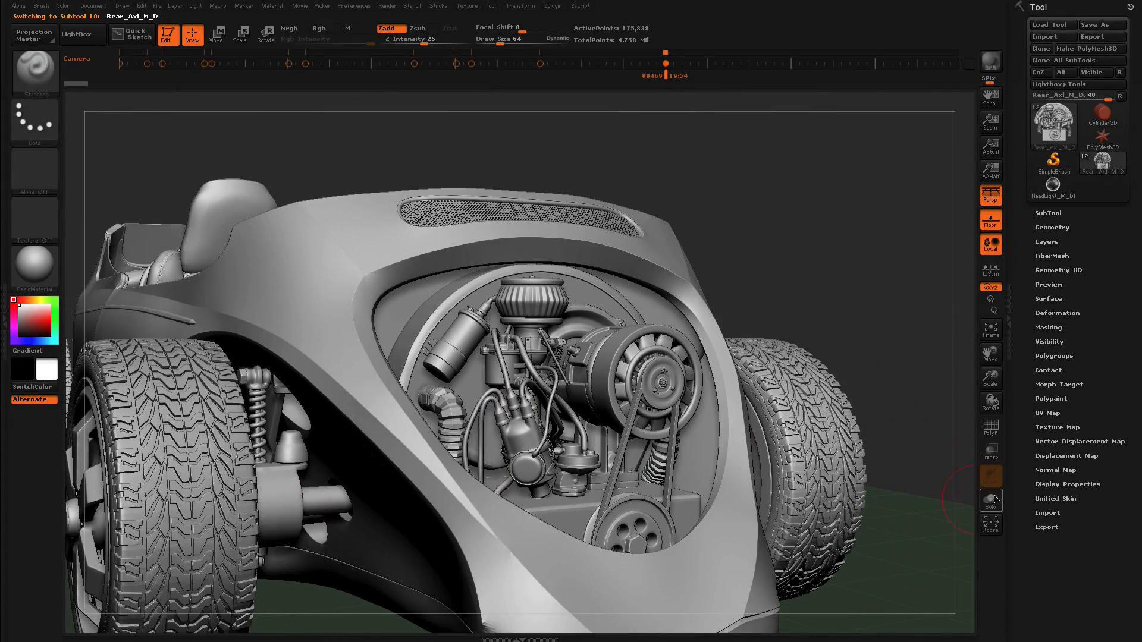
# Isolate the rear axle subtool, examine its suspension and discs, and bring back the whole car
pyautogui.click(990, 502)
pyautogui.moveTo(466, 469); pyautogui.dragTo(387, 419, button='right')
pyautogui.keyDown('ctrl'); pyautogui.moveTo(548, 433); pyautogui.dragTo(589, 281, button='right'); pyautogui.keyUp('ctrl')
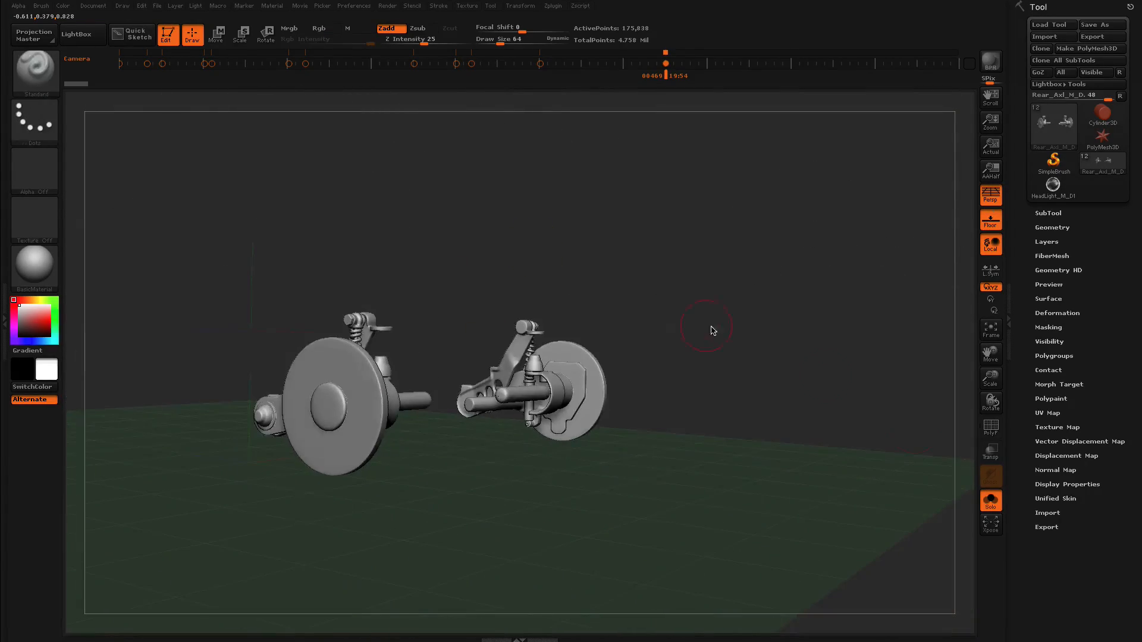
pyautogui.click(991, 503)
pyautogui.moveTo(701, 498)
pyautogui.mouseDown(button='right')
pyautogui.moveTo(416, 548)
pyautogui.moveTo(454, 543)
pyautogui.moveTo(463, 470)
pyautogui.moveTo(264, 497)
pyautogui.moveTo(563, 479)
pyautogui.moveTo(533, 510)
pyautogui.mouseUp(button='right')
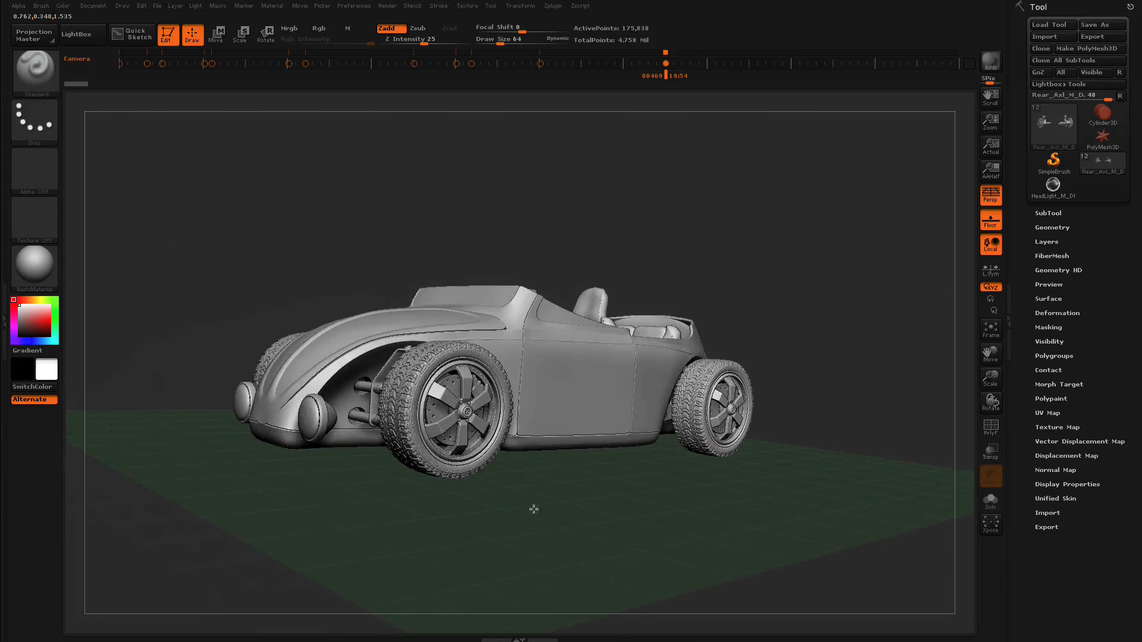
# Isolate the front suspension subtool for a close look, and show all subtools again
pyautogui.keyDown('alt'); pyautogui.click(373, 412); pyautogui.keyUp('alt')
pyautogui.click(992, 502)
pyautogui.moveTo(373, 411)
pyautogui.keyDown('ctrl'); pyautogui.mouseDown(button='right')
pyautogui.moveTo(479, 408)
pyautogui.moveTo(433, 420)
pyautogui.moveTo(394, 389)
pyautogui.moveTo(356, 385)
pyautogui.moveTo(510, 388)
pyautogui.mouseUp(button='right'); pyautogui.keyUp('ctrl')
pyautogui.click(992, 502)
# Isolate the steering wheel subtool in the cockpit, inspect it, and restore the other parts
pyautogui.keyDown('ctrl'); pyautogui.moveTo(735, 464); pyautogui.dragTo(714, 376, button='right'); pyautogui.keyUp('ctrl')
pyautogui.keyDown('alt'); pyautogui.click(491, 255); pyautogui.keyUp('alt')
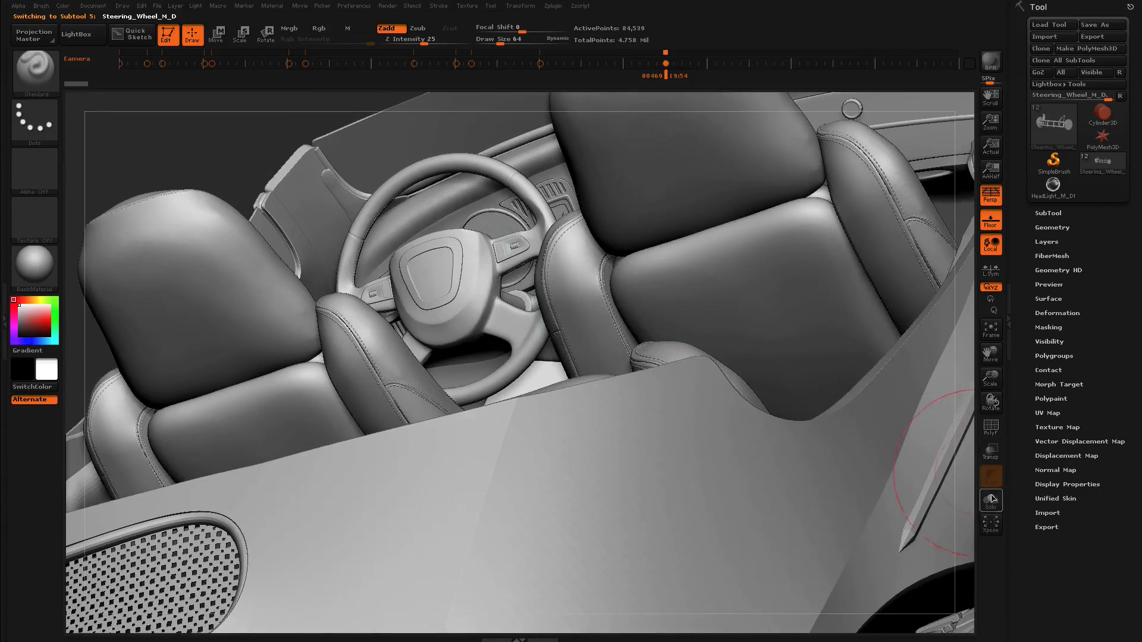
pyautogui.click(992, 501)
pyautogui.keyDown('ctrl'); pyautogui.moveTo(466, 295); pyautogui.dragTo(461, 334, button='right'); pyautogui.keyUp('ctrl')
pyautogui.keyDown('ctrl'); pyautogui.moveTo(525, 273); pyautogui.dragTo(562, 178, button='right'); pyautogui.keyUp('ctrl')
pyautogui.click(991, 500)
# Isolate the seats in the interior and examine them from the front
pyautogui.moveTo(580, 534); pyautogui.dragTo(569, 345, button='right')
pyautogui.moveTo(568, 345)
pyautogui.mouseDown(button='right')
pyautogui.moveTo(547, 357)
pyautogui.moveTo(563, 335)
pyautogui.moveTo(707, 515)
pyautogui.mouseUp(button='right')
pyautogui.keyDown('alt'); pyautogui.click(458, 506); pyautogui.keyUp('alt')
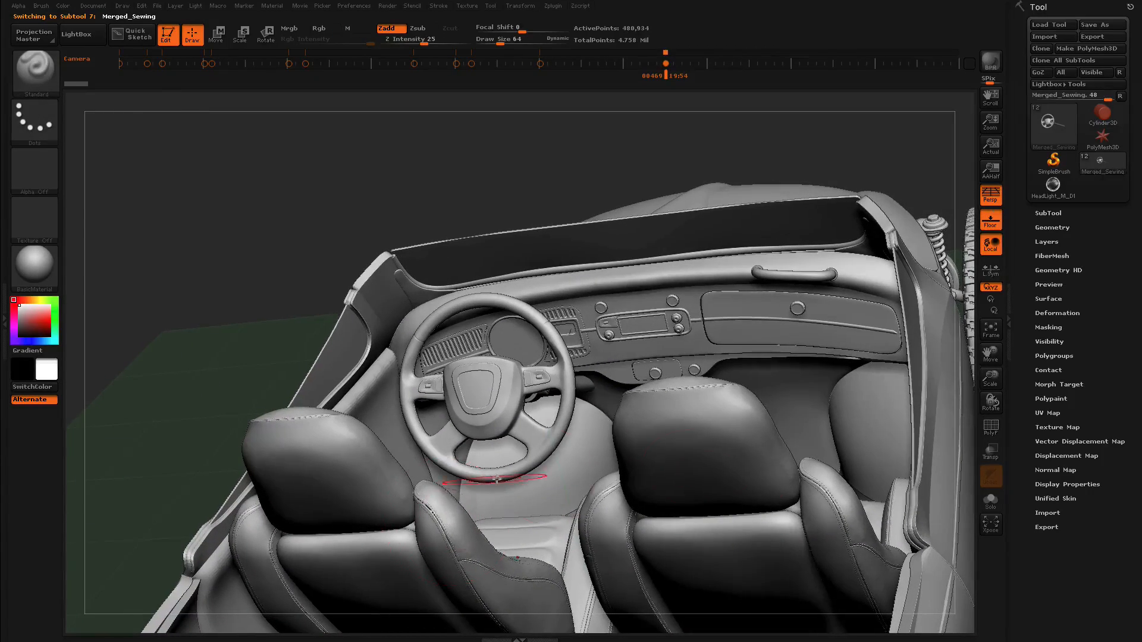
pyautogui.click(991, 501)
pyautogui.keyDown('alt'); pyautogui.moveTo(480, 484); pyautogui.dragTo(455, 280, button='right'); pyautogui.keyUp('alt')
pyautogui.moveTo(821, 424)
pyautogui.mouseDown(button='right')
pyautogui.moveTo(676, 410)
pyautogui.moveTo(864, 309)
pyautogui.moveTo(553, 416)
pyautogui.moveTo(688, 574)
pyautogui.mouseUp(button='right')
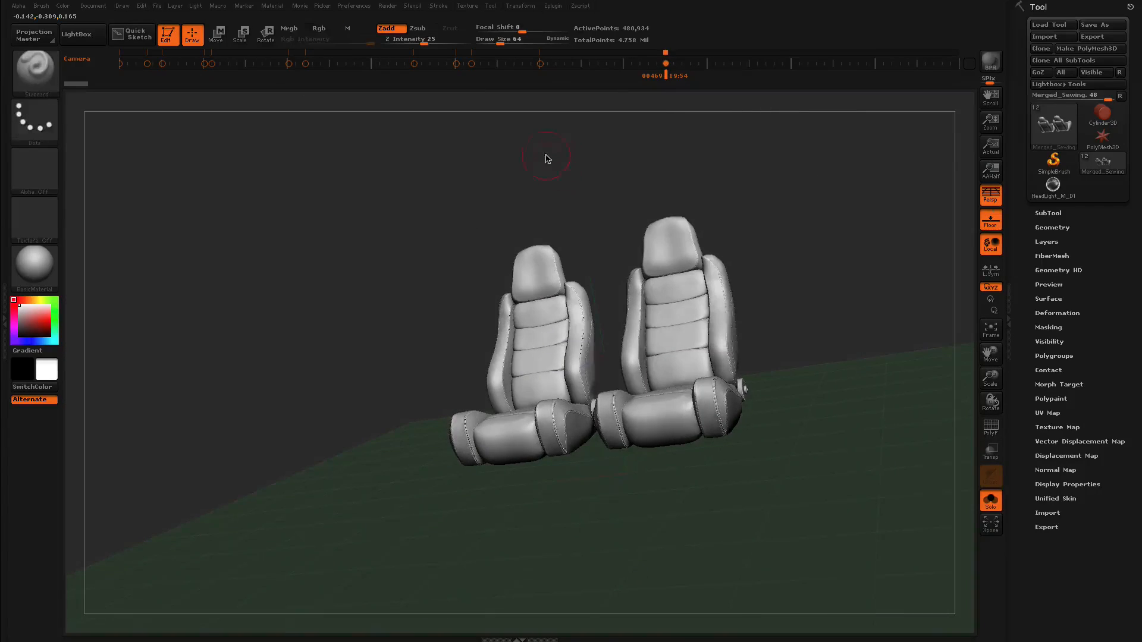
pyautogui.moveTo(546, 159); pyautogui.dragTo(553, 229, button='right')
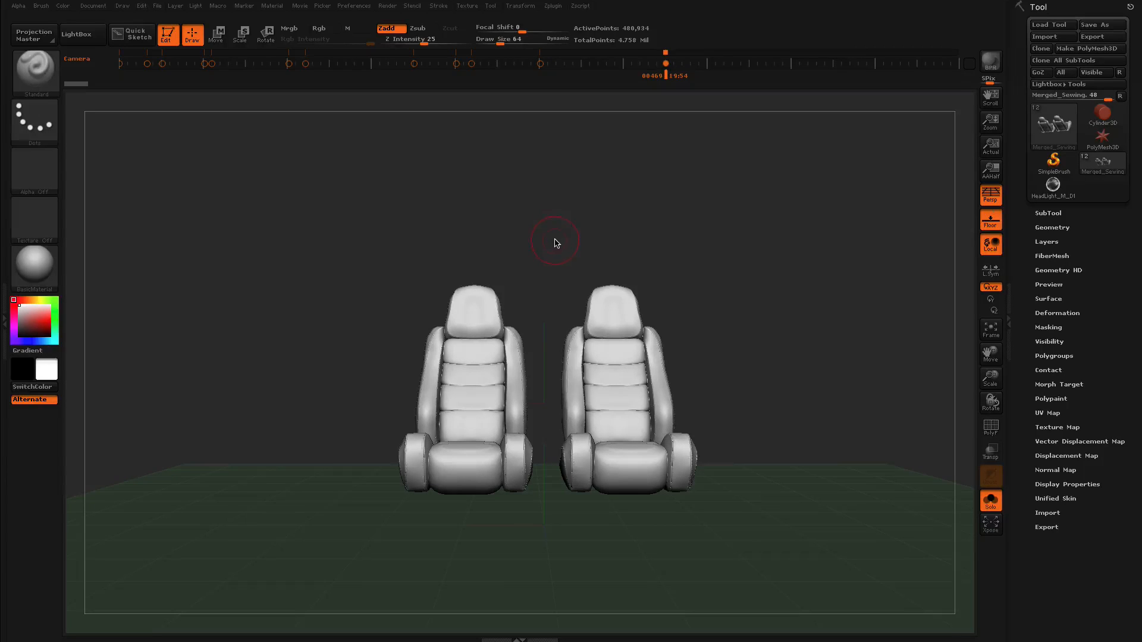
# Open the closed-roof car body project and display PolyFrame to examine its polygroups and mesh
pyautogui.press(',')
pyautogui.doubleClick(159, 142)
pyautogui.click(350, 224)
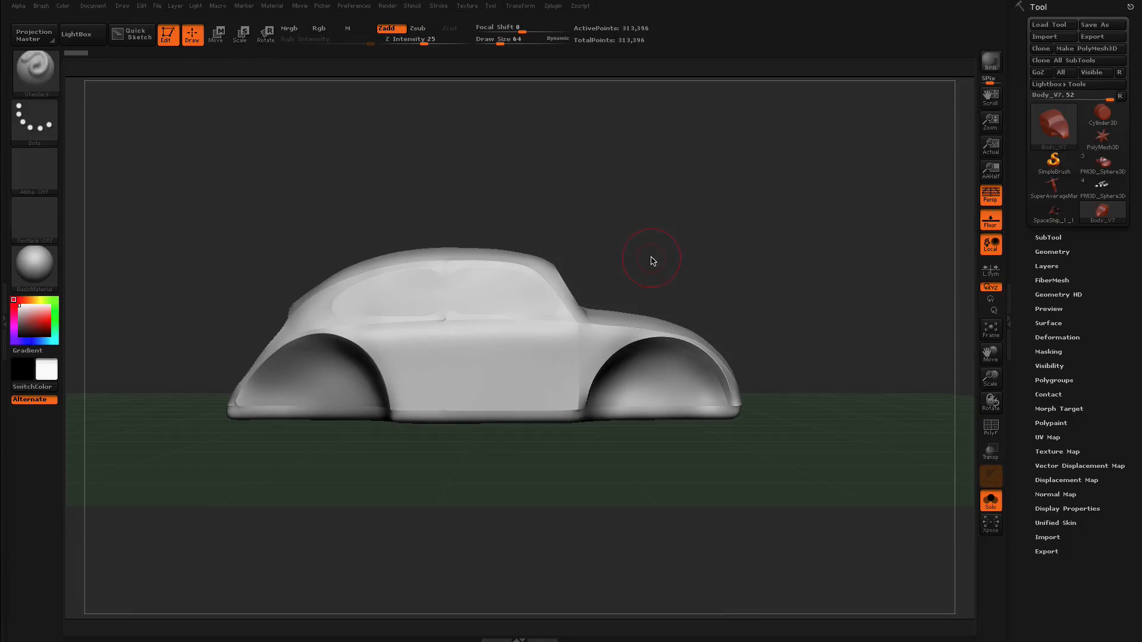
pyautogui.hotkey('shift', 'f')
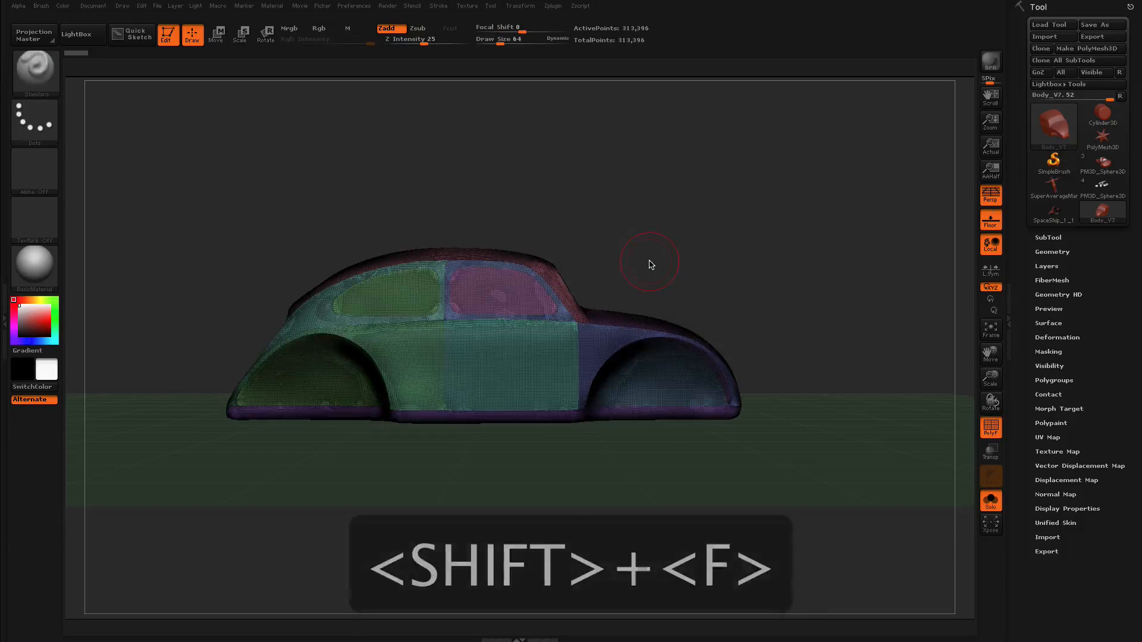
pyautogui.moveTo(671, 262); pyautogui.dragTo(651, 266)
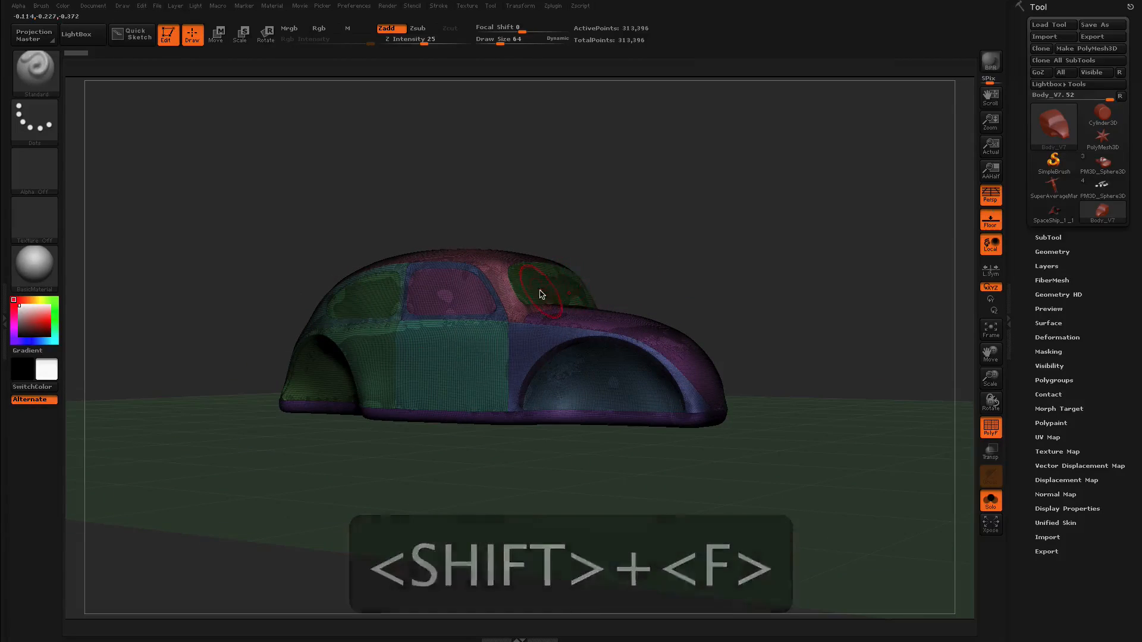
pyautogui.keyDown('ctrl'); pyautogui.moveTo(533, 296); pyautogui.dragTo(632, 429, button='right'); pyautogui.keyUp('ctrl')
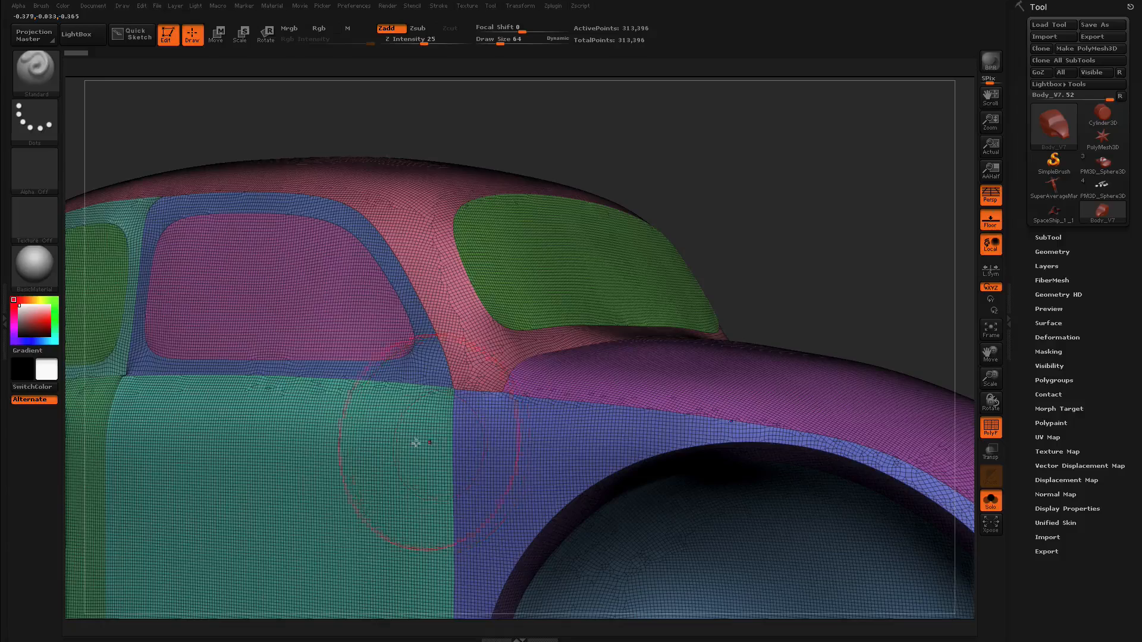
pyautogui.keyDown('ctrl'); pyautogui.moveTo(433, 440); pyautogui.dragTo(455, 411, button='right'); pyautogui.keyUp('ctrl')
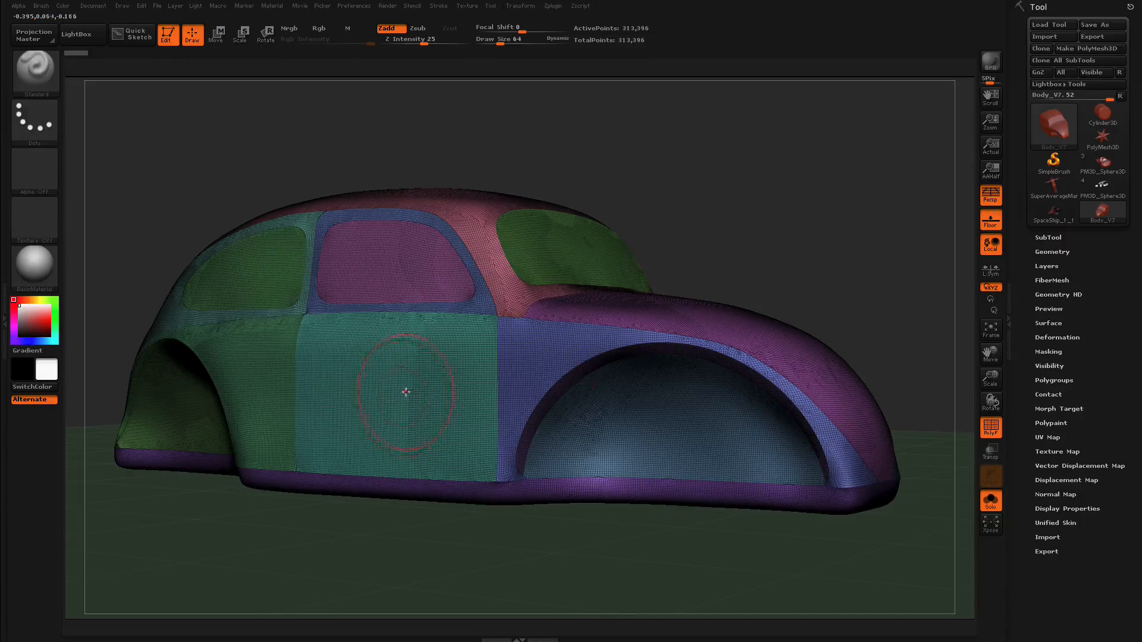
# Lower the PolyFrame opacity in the Draw preferences so the car body shows only polygroup colours
pyautogui.click(356, 7)
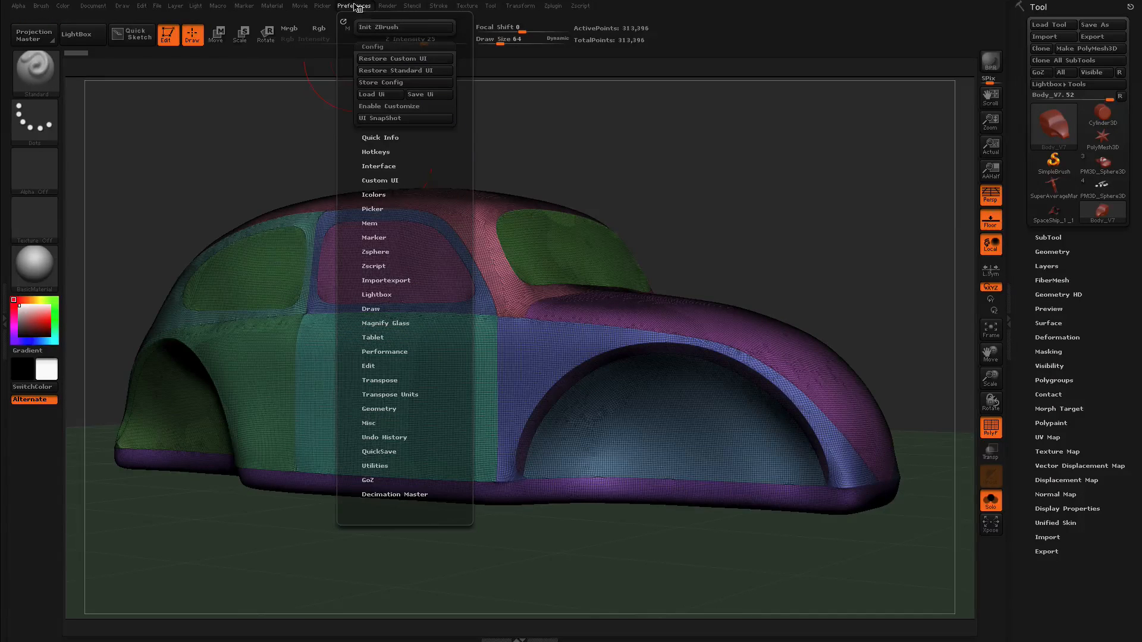
pyautogui.click(369, 310)
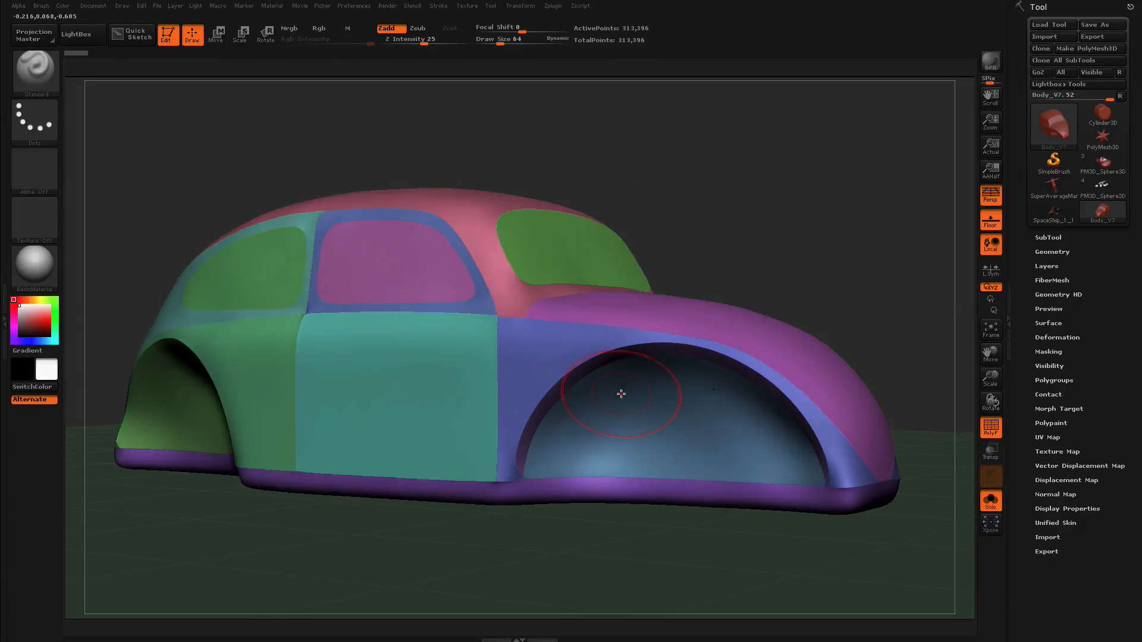
# Open the painted hot rod project and run a BPR render of it
pyautogui.press(',')
pyautogui.doubleClick(89, 247)
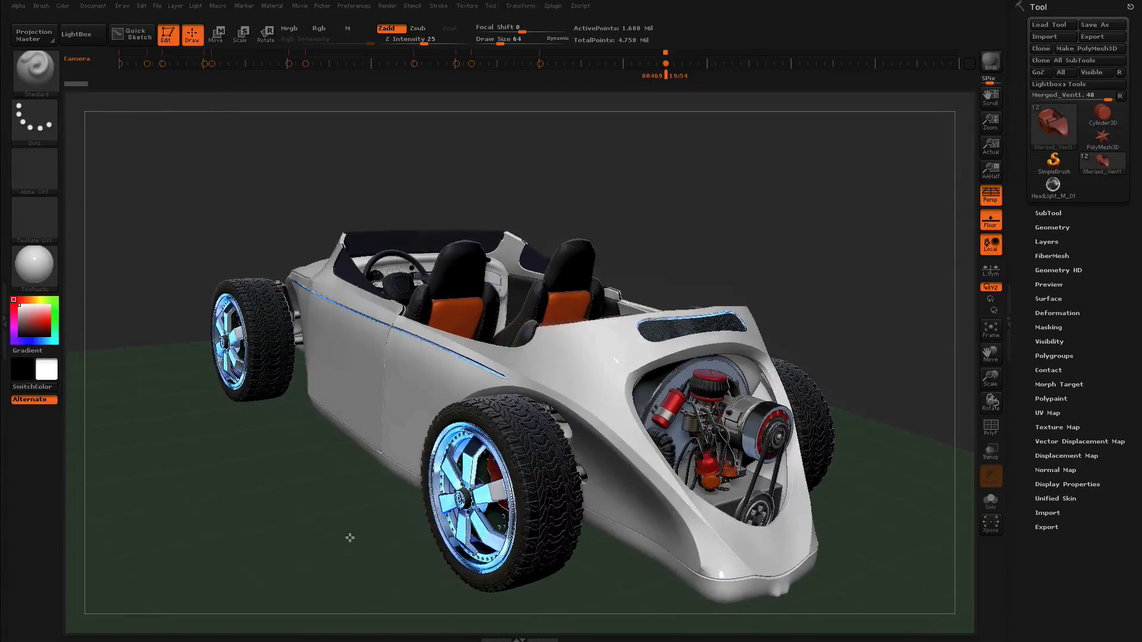
pyautogui.click(992, 70)
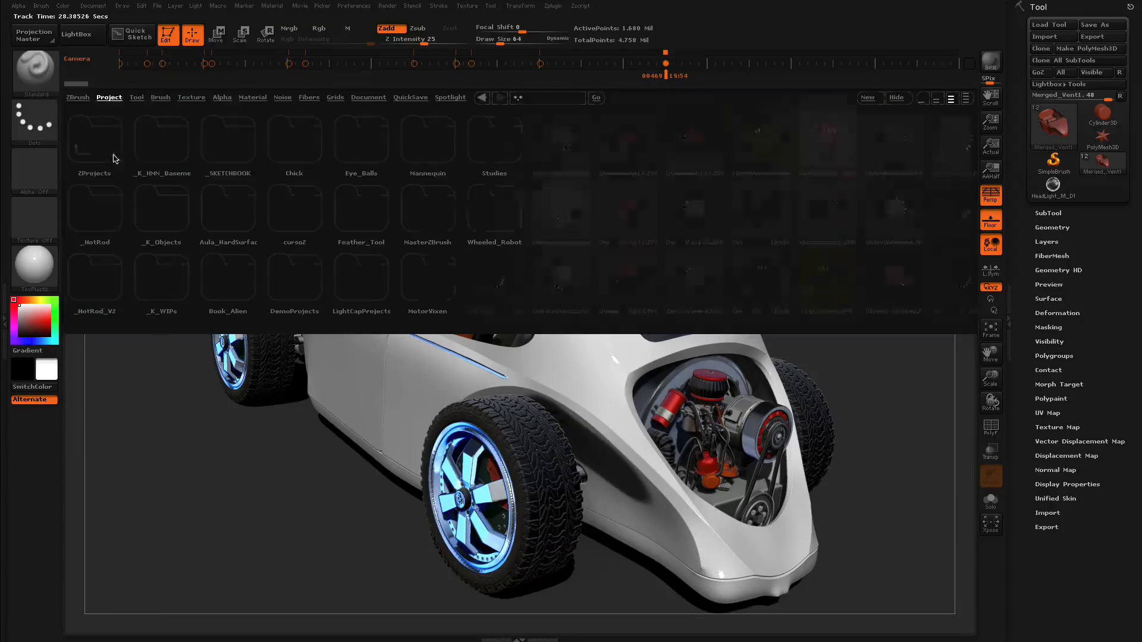
# Open the DefaultWaxSphere project, display PolyFrame on the sphere, and lower the PolyFrame opacity in the Draw preferences
pyautogui.doubleClick(562, 270)
pyautogui.click(324, 209)
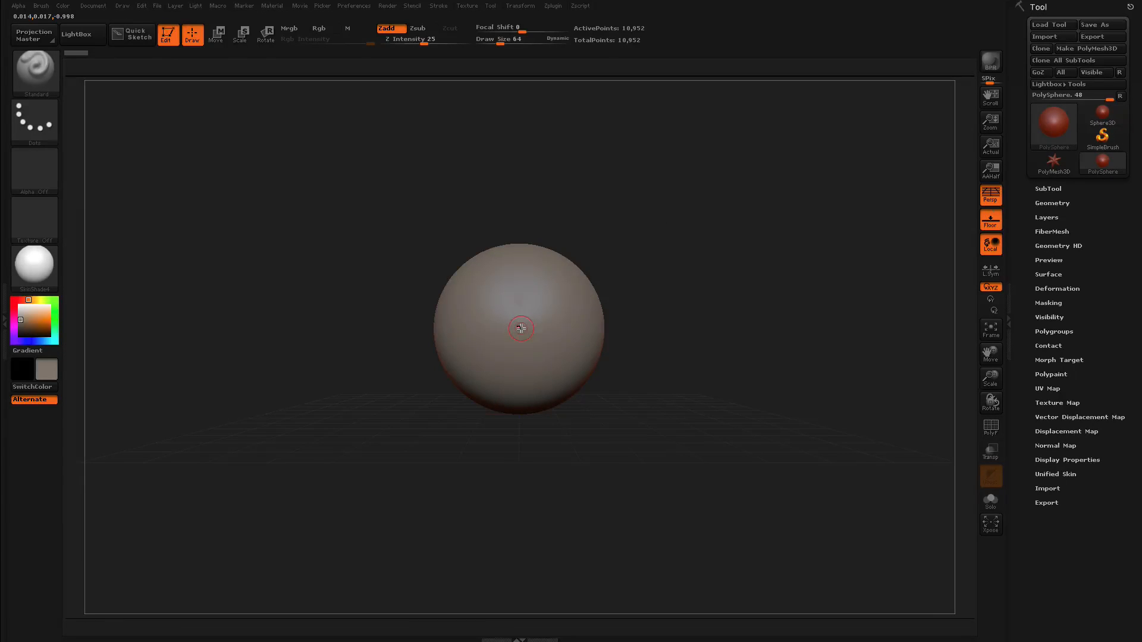
pyautogui.hotkey('shift', 'f')
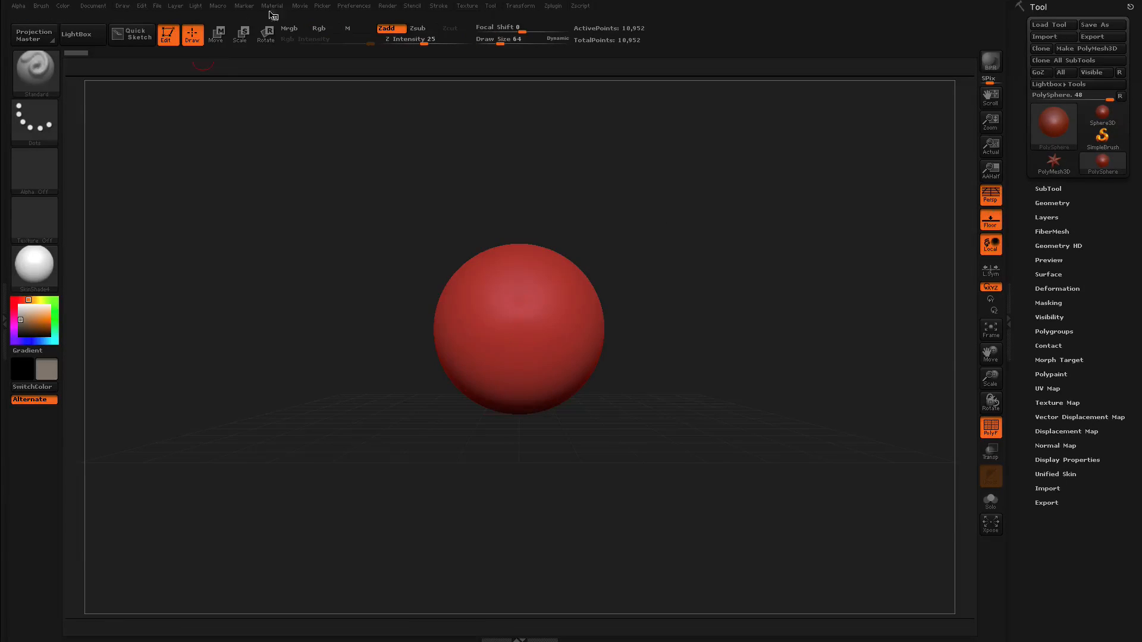
pyautogui.click(354, 5)
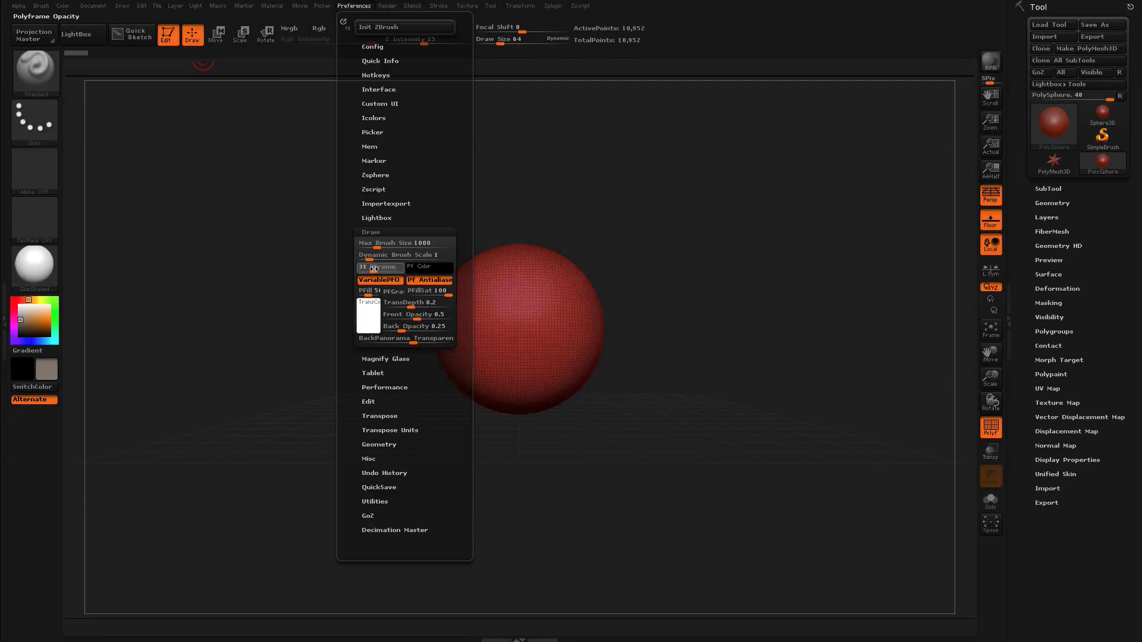
pyautogui.moveTo(373, 268); pyautogui.dragTo(359, 268)
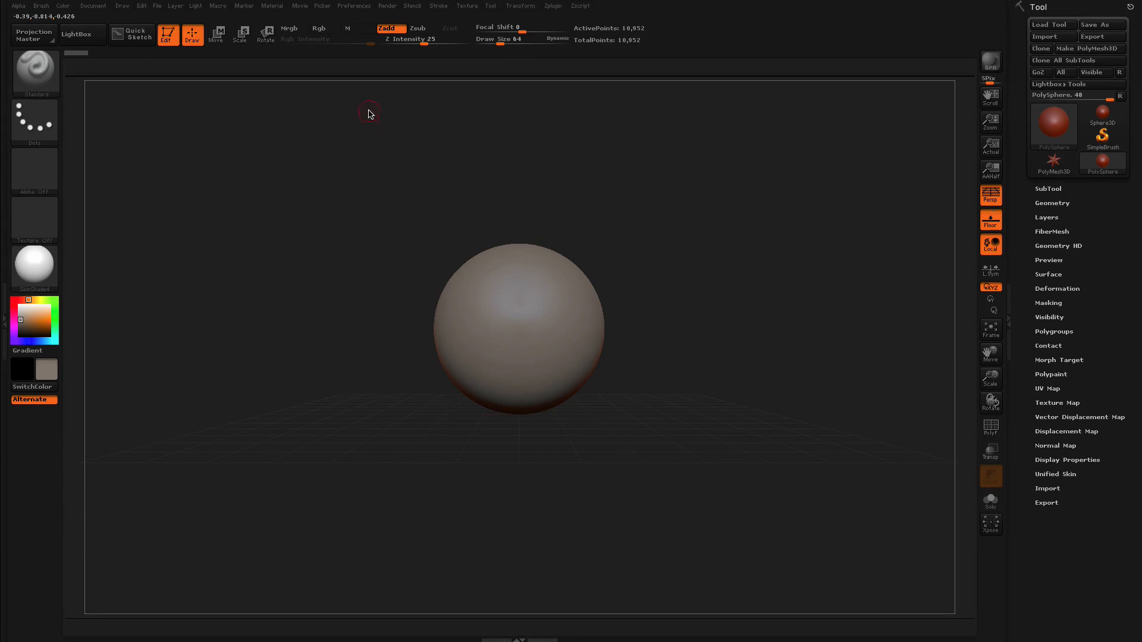
# Turn off dynamic draw size and select the Move brush
pyautogui.click(557, 38)
pyautogui.press('b')
pyautogui.press('m')
pyautogui.press('v')
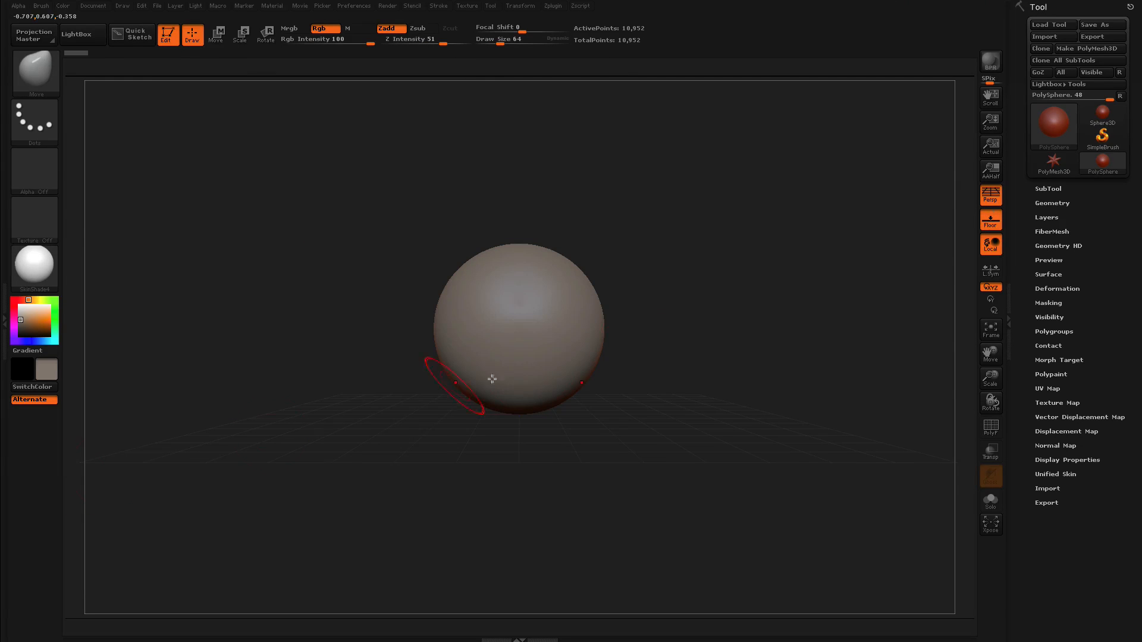
# Turn off perspective and align the sphere to a straight orthographic view on the floor line
pyautogui.click(992, 200)
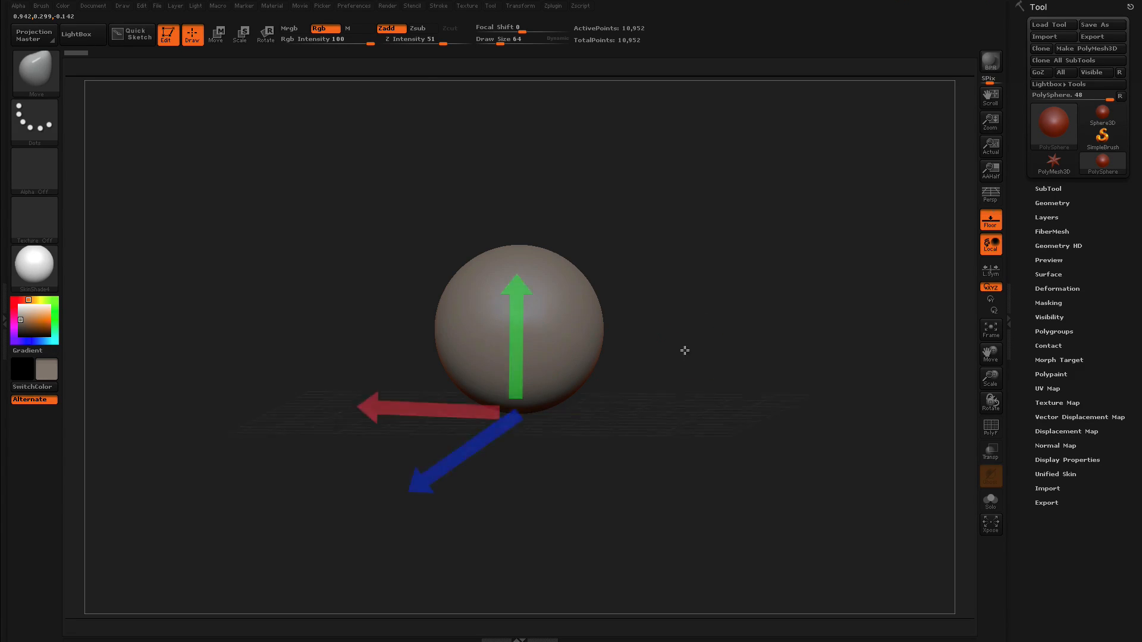
pyautogui.moveTo(688, 345); pyautogui.dragTo(636, 375)
pyautogui.keyDown('ctrl'); pyautogui.moveTo(534, 420); pyautogui.dragTo(710, 629, button='right'); pyautogui.keyUp('ctrl')
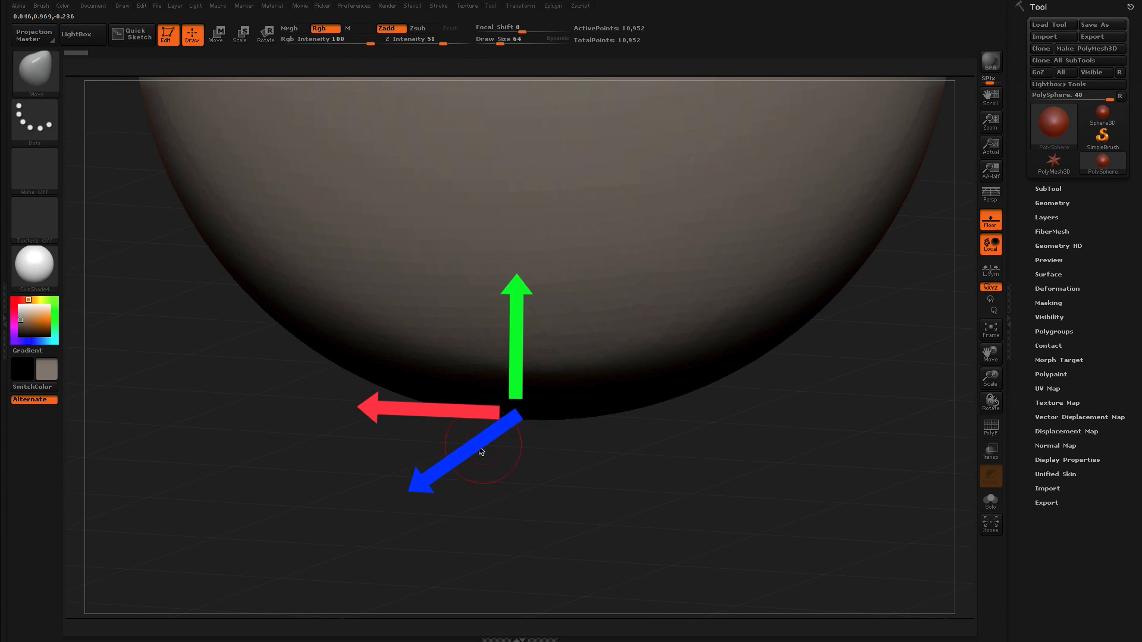
pyautogui.moveTo(595, 510)
pyautogui.mouseDown()
pyautogui.moveTo(595, 443)
pyautogui.moveTo(599, 502)
pyautogui.moveTo(574, 511)
pyautogui.mouseUp()
pyautogui.keyDown('ctrl'); pyautogui.moveTo(574, 511); pyautogui.dragTo(550, 296, button='right'); pyautogui.keyUp('ctrl')
pyautogui.keyDown('shift'); pyautogui.moveTo(594, 535); pyautogui.dragTo(569, 538); pyautogui.keyUp('shift')
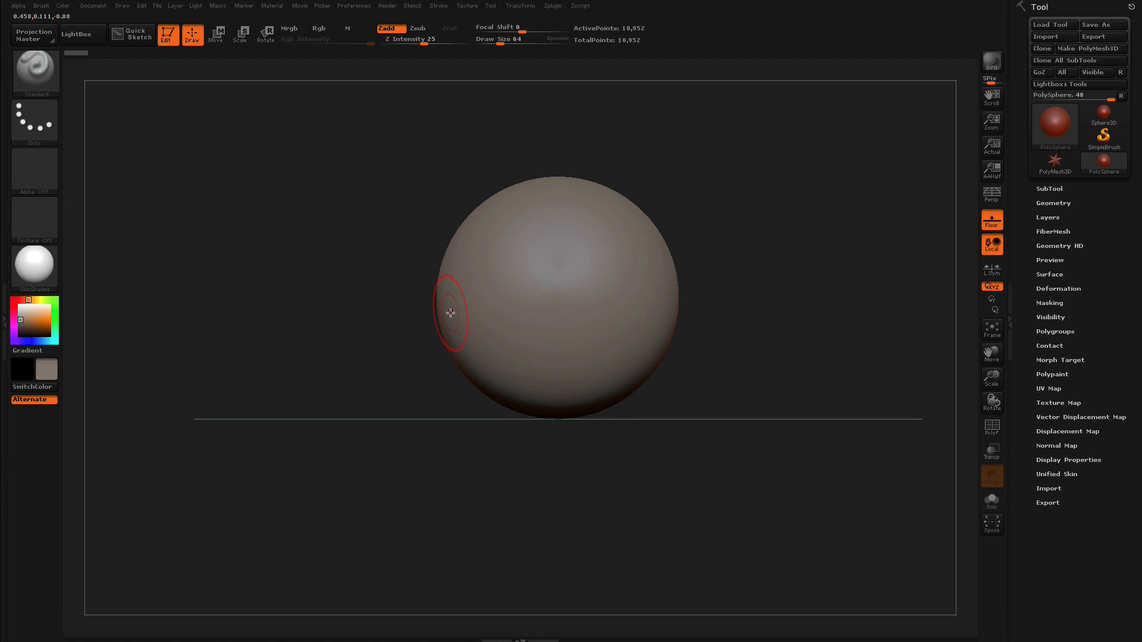
# Using the Move brush at draw size 92, shape the sphere into a low wedge with a long nose and raised rear
pyautogui.moveTo(399, 300)
pyautogui.keyDown('alt'); pyautogui.mouseDown()
pyautogui.moveTo(408, 189)
pyautogui.moveTo(403, 327)
pyautogui.mouseUp(); pyautogui.keyUp('alt')
pyautogui.press('s')
pyautogui.press('b')
pyautogui.press('m')
pyautogui.press('v')
pyautogui.moveTo(489, 383); pyautogui.dragTo(432, 385)
pyautogui.moveTo(537, 381)
pyautogui.mouseDown()
pyautogui.moveTo(557, 382)
pyautogui.moveTo(540, 338)
pyautogui.mouseUp()
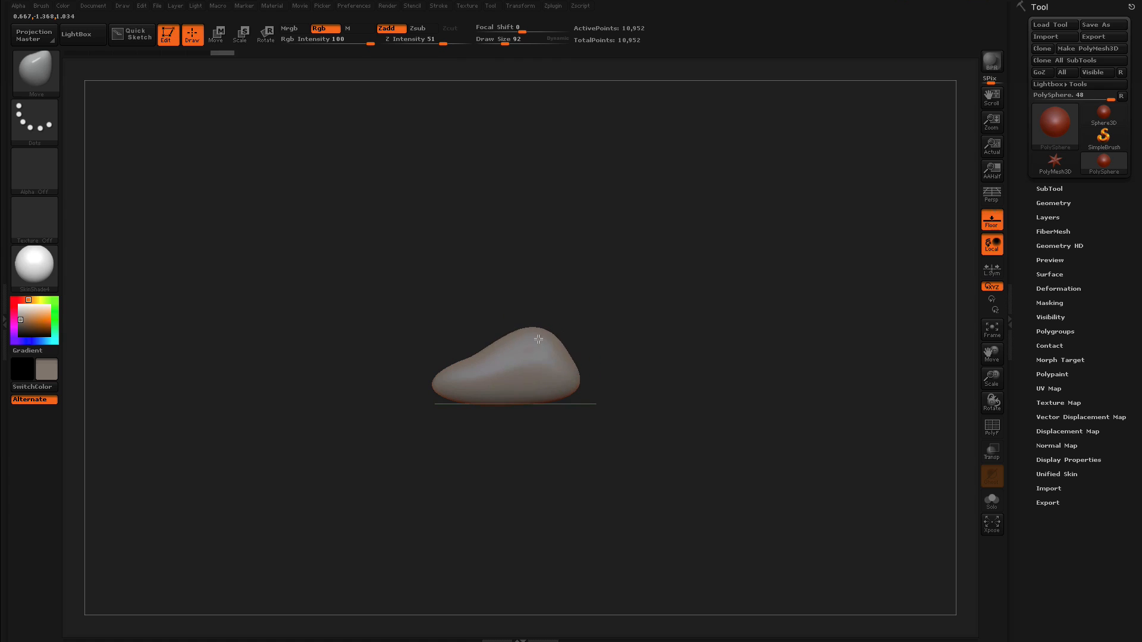
pyautogui.moveTo(446, 380); pyautogui.dragTo(439, 388)
pyautogui.moveTo(524, 334); pyautogui.dragTo(524, 337)
pyautogui.moveTo(464, 362); pyautogui.dragTo(462, 366)
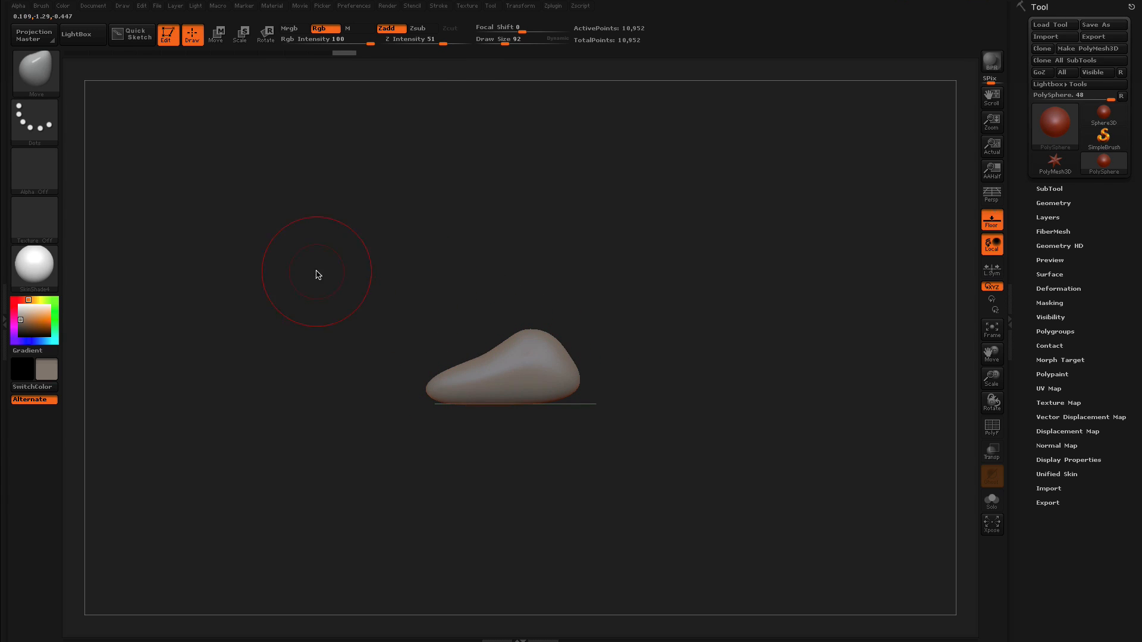
# At draw size 52, mask a small patch near the nose and a longer patch on the rear side, and invert the mask
pyautogui.press('f')
pyautogui.press('s')
pyautogui.moveTo(280, 484); pyautogui.dragTo(273, 484)
pyautogui.moveTo(390, 447)
pyautogui.keyDown('ctrl'); pyautogui.mouseDown()
pyautogui.moveTo(432, 438)
pyautogui.moveTo(386, 440)
pyautogui.mouseUp(); pyautogui.keyUp('ctrl')
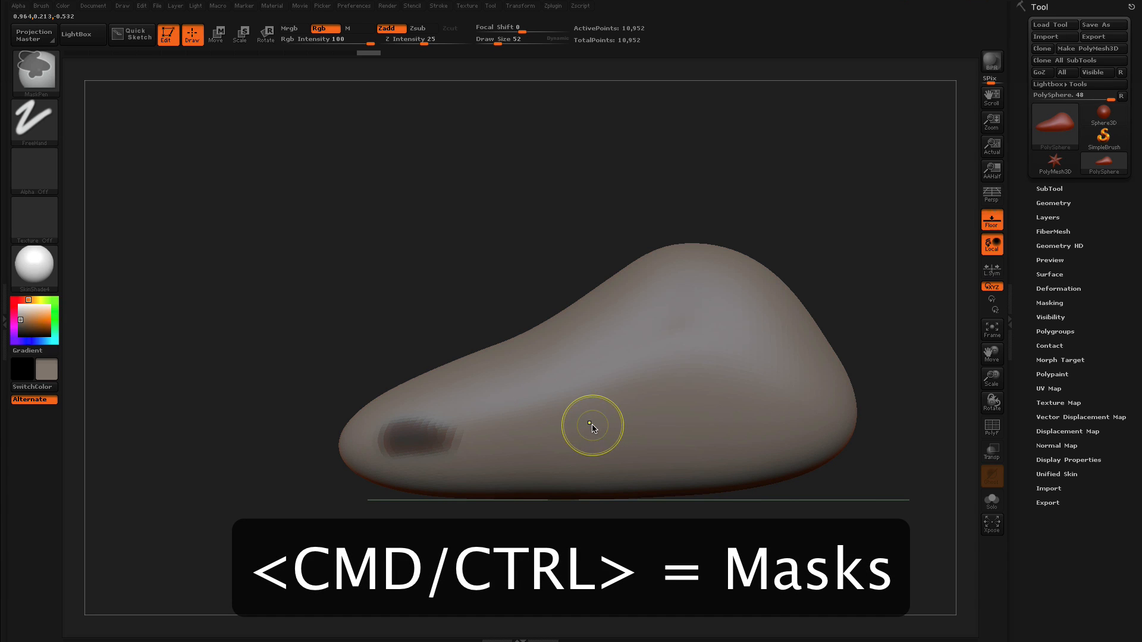
pyautogui.moveTo(595, 421)
pyautogui.keyDown('ctrl'); pyautogui.mouseDown()
pyautogui.moveTo(740, 416)
pyautogui.moveTo(617, 406)
pyautogui.moveTo(734, 408)
pyautogui.moveTo(624, 395)
pyautogui.moveTo(647, 421)
pyautogui.moveTo(702, 421)
pyautogui.mouseUp(); pyautogui.keyUp('ctrl')
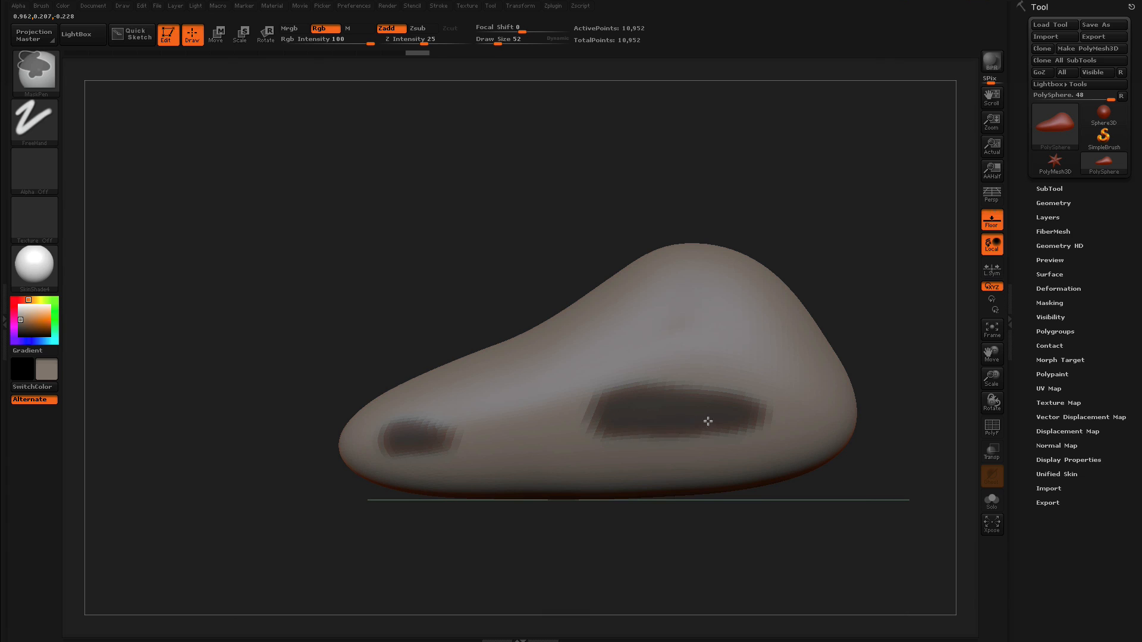
pyautogui.keyDown('ctrl'); pyautogui.click(255, 403); pyautogui.keyUp('ctrl')
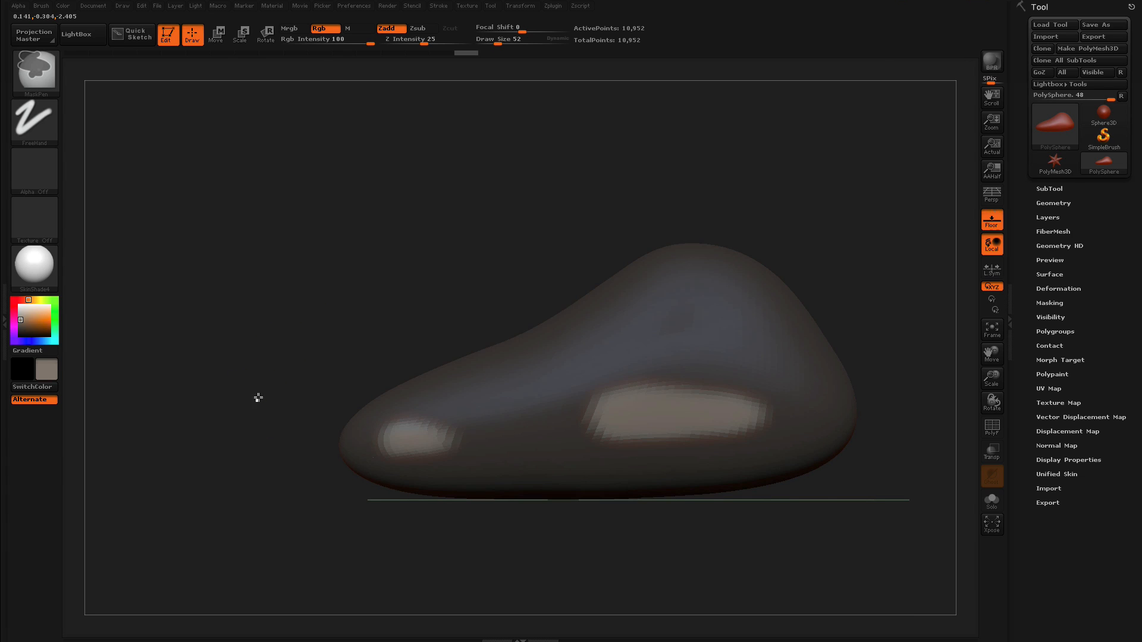
# From the top view, pull the unmasked patches outward with the Move transpose line to form swept front and rear wings
pyautogui.press('shift')
pyautogui.keyDown('shift'); pyautogui.moveTo(269, 406); pyautogui.dragTo(388, 414); pyautogui.keyUp('shift')
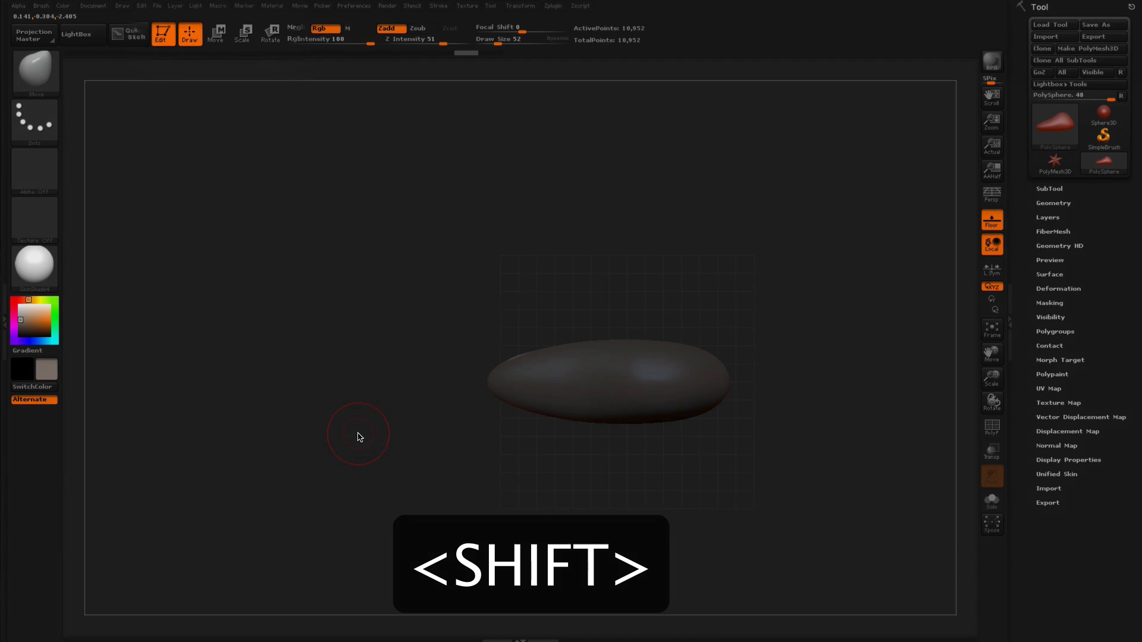
pyautogui.press('w')
pyautogui.moveTo(534, 313); pyautogui.dragTo(554, 280)
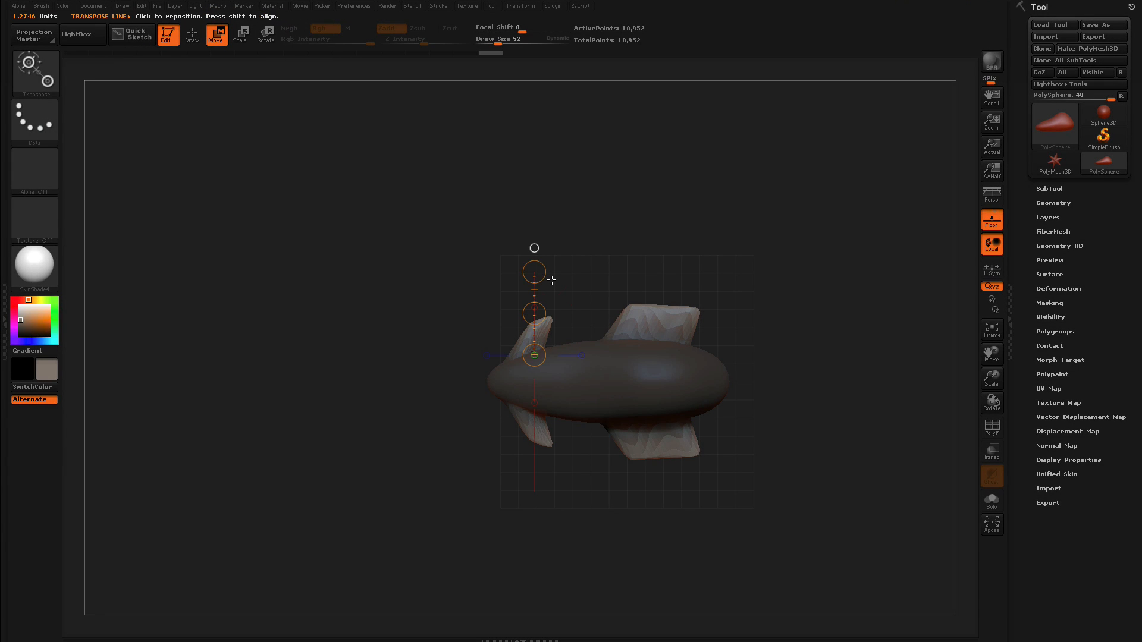
# Mask the front wings and use the Move transpose line to pull the rear wings farther outward and backward
pyautogui.press('q')
pyautogui.keyDown('ctrl'); pyautogui.moveTo(448, 250); pyautogui.dragTo(567, 502); pyautogui.keyUp('ctrl')
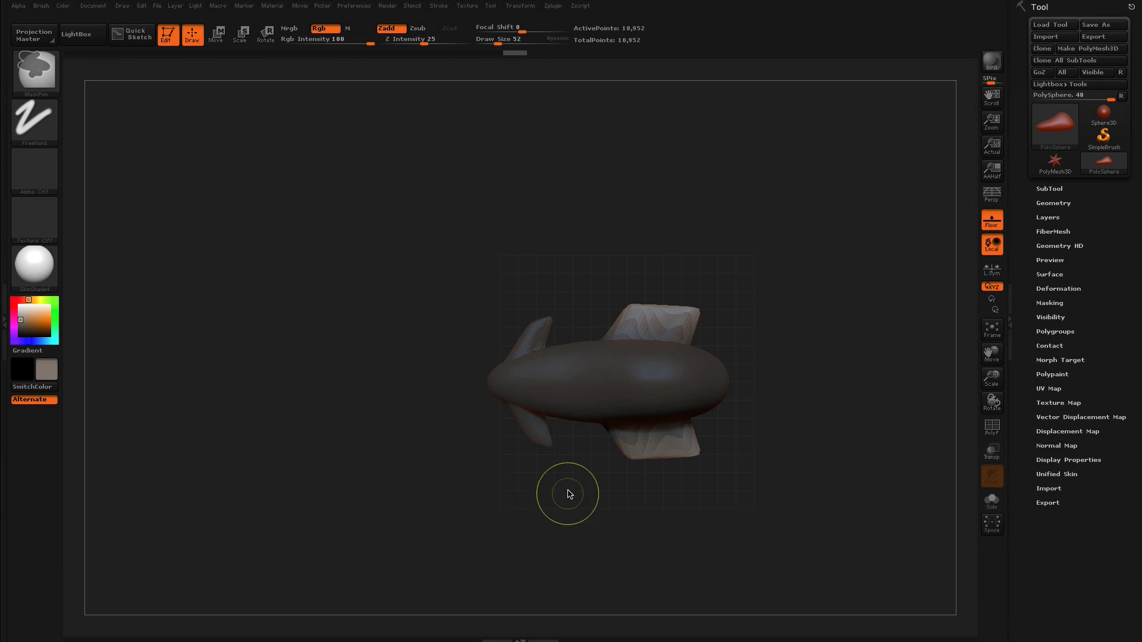
pyautogui.press('w')
pyautogui.moveTo(534, 311); pyautogui.dragTo(556, 282)
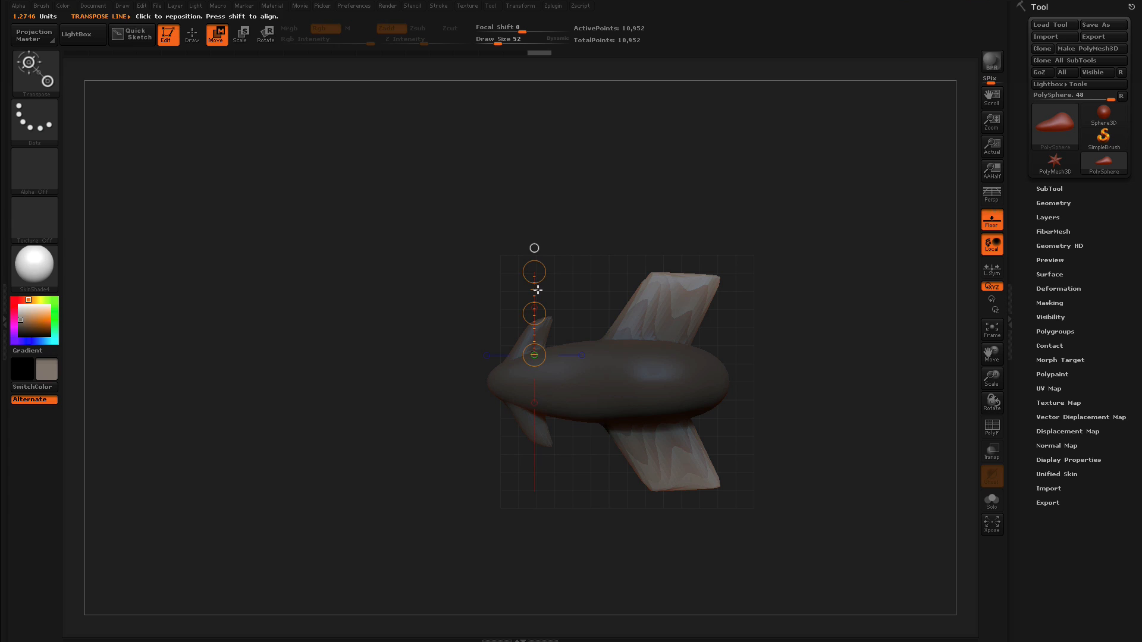
# Clear the mask, remesh the model and return to the side view
pyautogui.press('q')
pyautogui.keyDown('ctrl'); pyautogui.moveTo(416, 352); pyautogui.dragTo(403, 357); pyautogui.keyUp('ctrl')
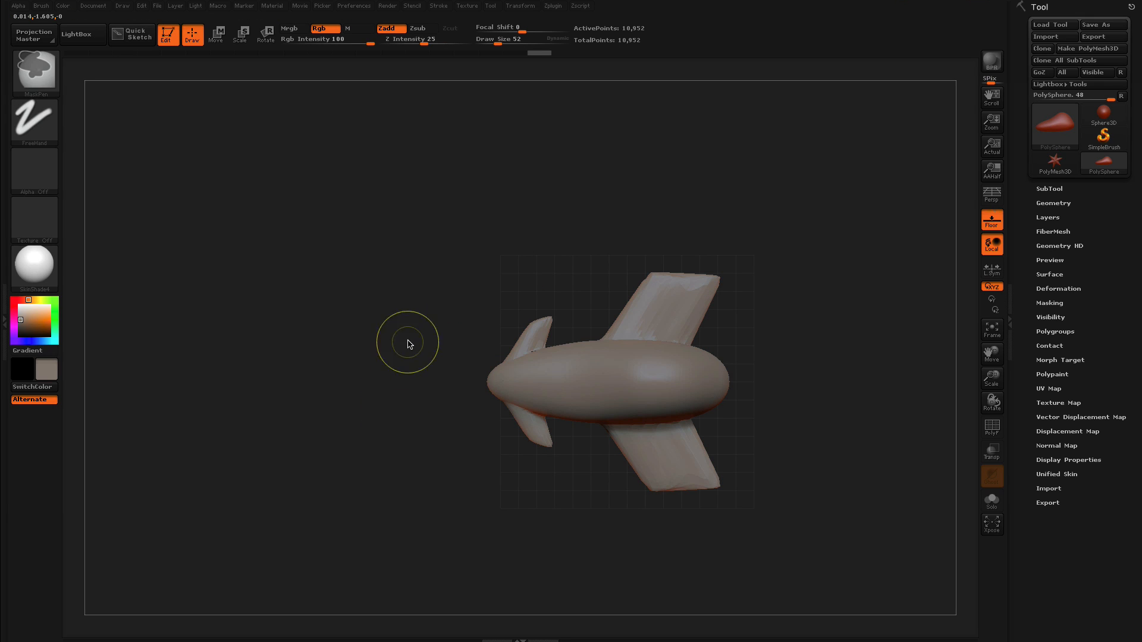
pyautogui.moveTo(408, 464); pyautogui.dragTo(410, 347)
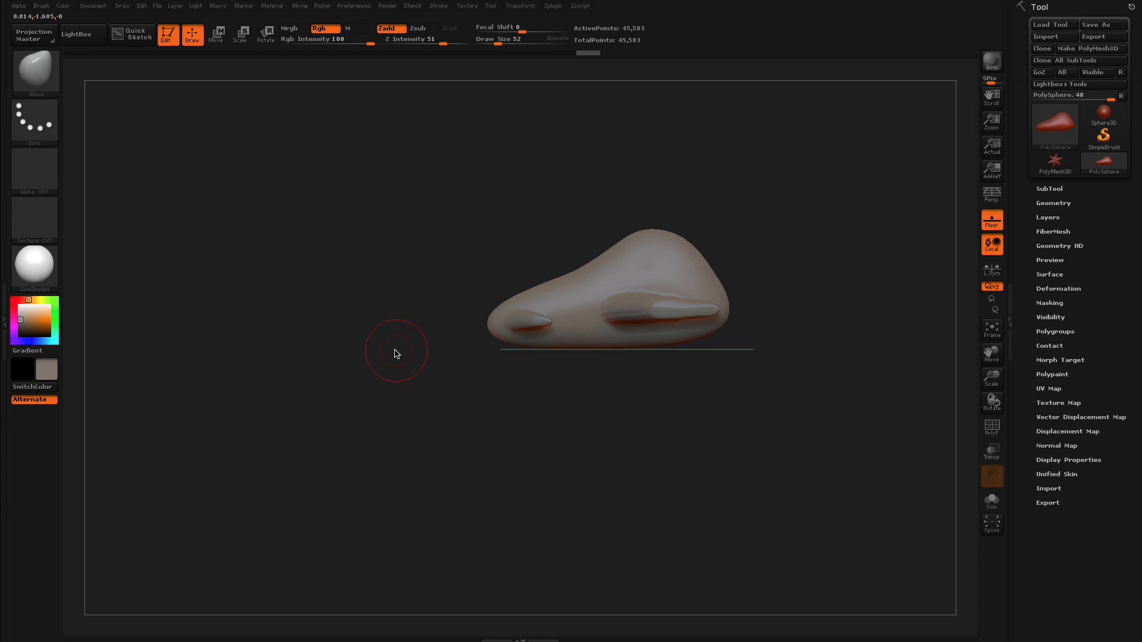
# Use the ClipRect brush from the side to cut the vehicle's underside flat just above the floor line
pyautogui.hotkey('ctrl', 'shift')
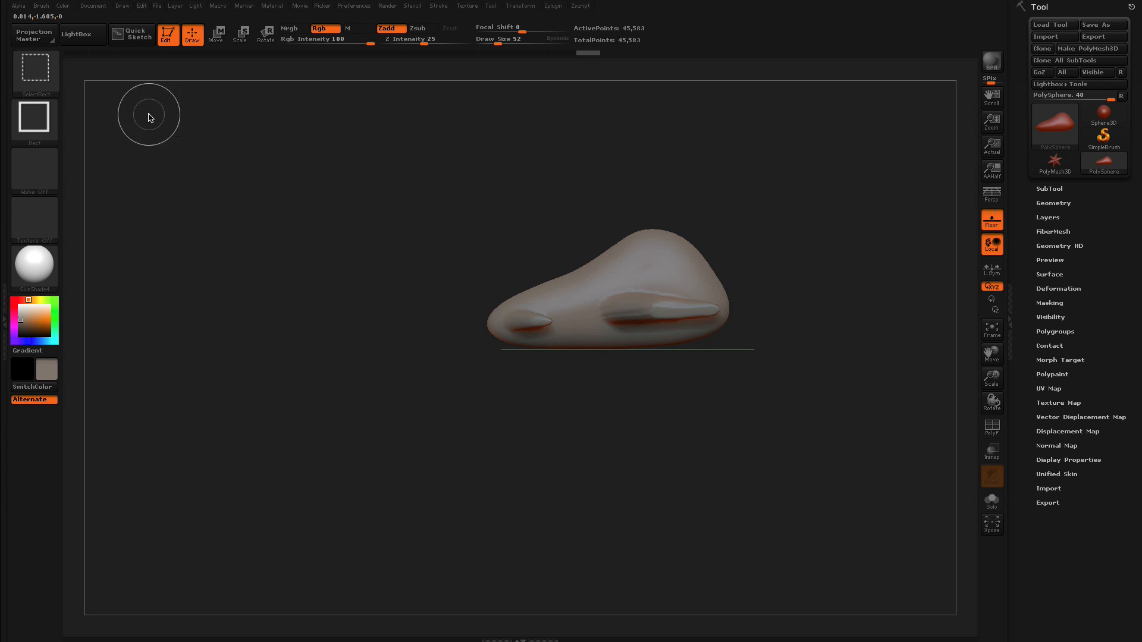
pyautogui.click(36, 75)
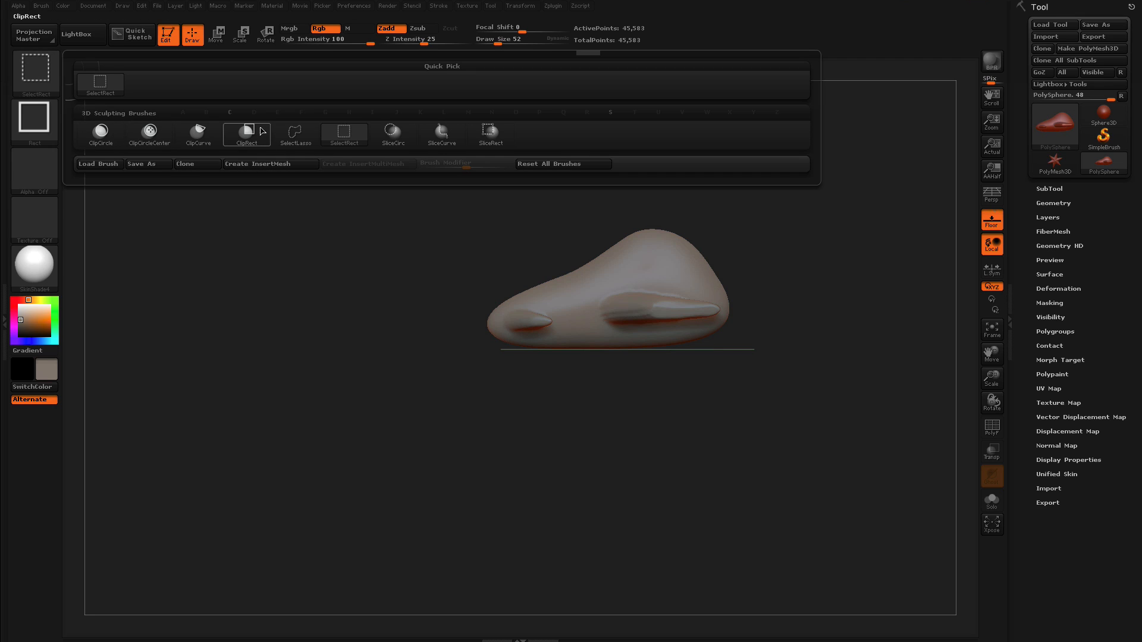
pyautogui.moveTo(250, 139)
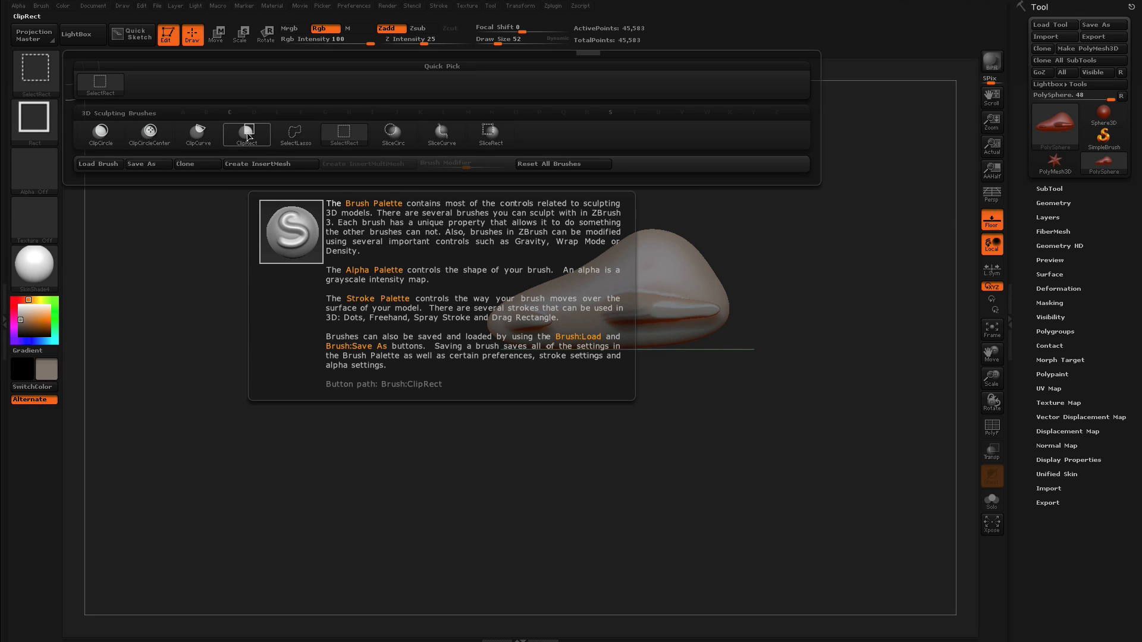
pyautogui.click(249, 138)
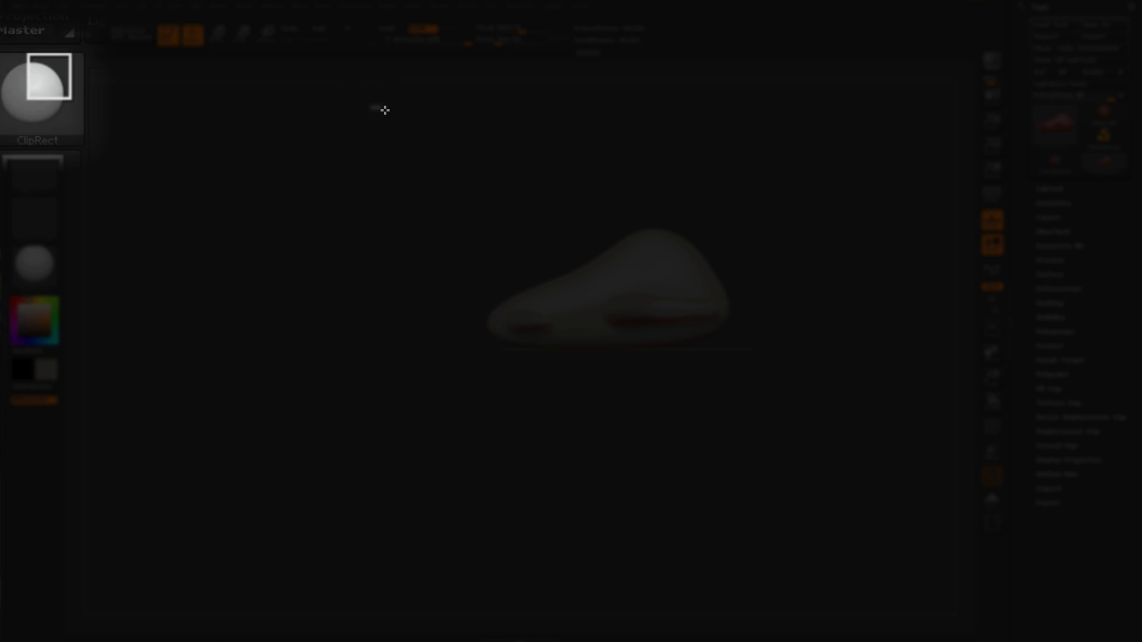
pyautogui.keyDown('ctrl'); pyautogui.keyDown('shift'); pyautogui.moveTo(371, 105); pyautogui.dragTo(832, 338); pyautogui.keyUp('shift'); pyautogui.keyUp('ctrl')
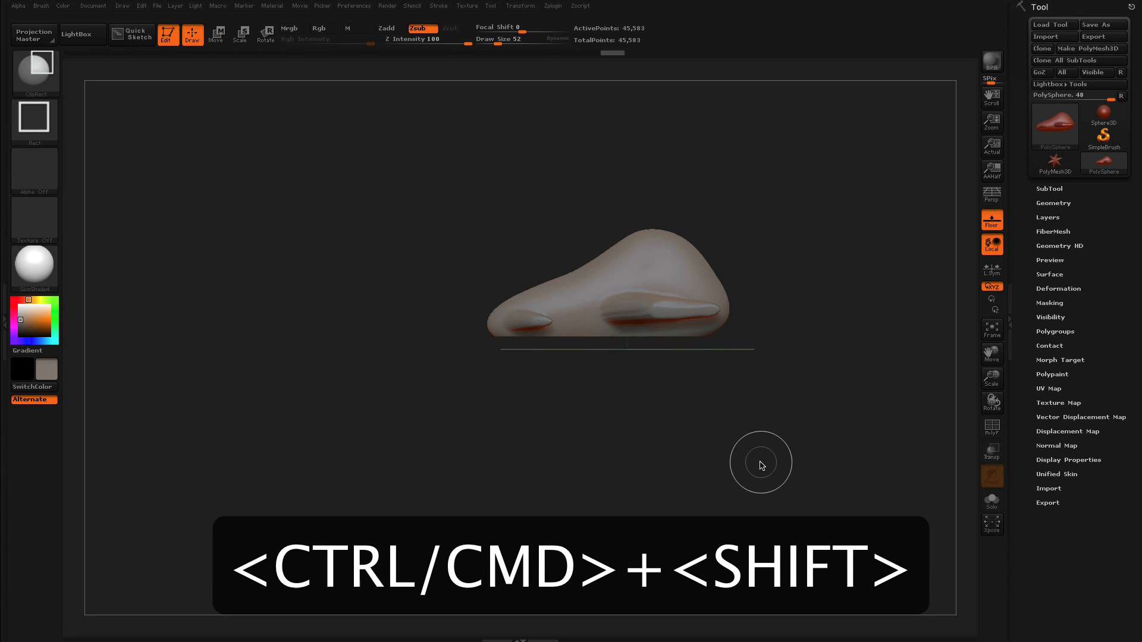
# Using the Move brush at draw size 72, pull the upper rear of the body outward into a fuller back
pyautogui.moveTo(754, 462)
pyautogui.mouseDown()
pyautogui.moveTo(726, 450)
pyautogui.moveTo(724, 428)
pyautogui.moveTo(762, 397)
pyautogui.moveTo(757, 446)
pyautogui.moveTo(724, 463)
pyautogui.mouseUp()
pyautogui.press('b')
pyautogui.press('m')
pyautogui.press('v')
pyautogui.press('s')
pyautogui.moveTo(717, 260); pyautogui.dragTo(722, 261)
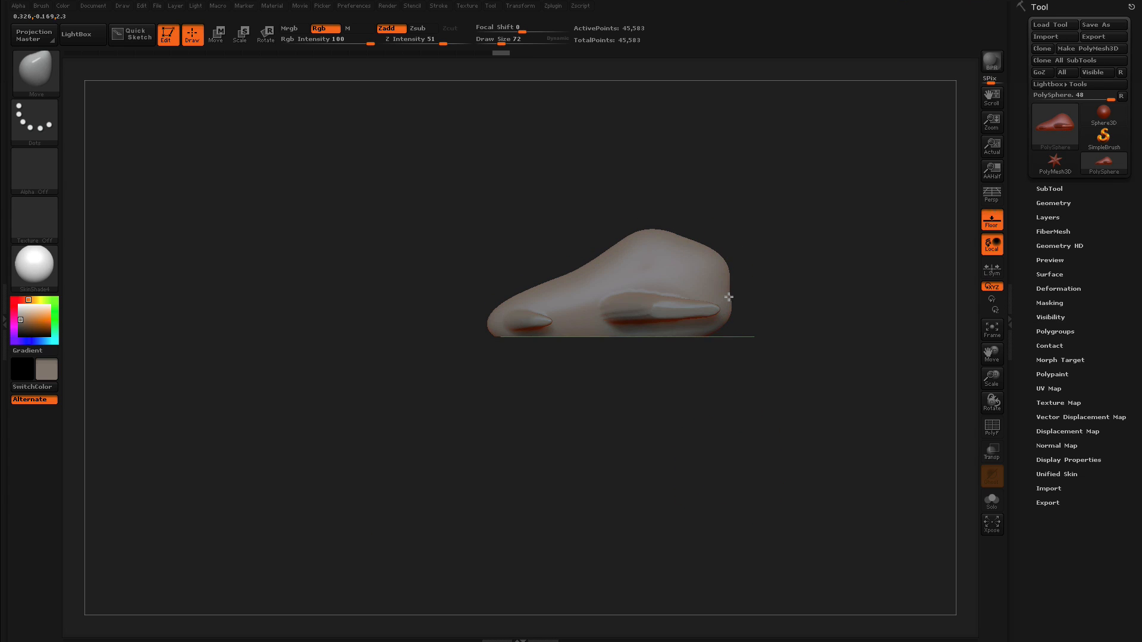
# From the top view, slim the front half of the body with the Move brush at draw size 123
pyautogui.keyDown('shift'); pyautogui.moveTo(474, 328); pyautogui.dragTo(447, 495); pyautogui.keyUp('shift')
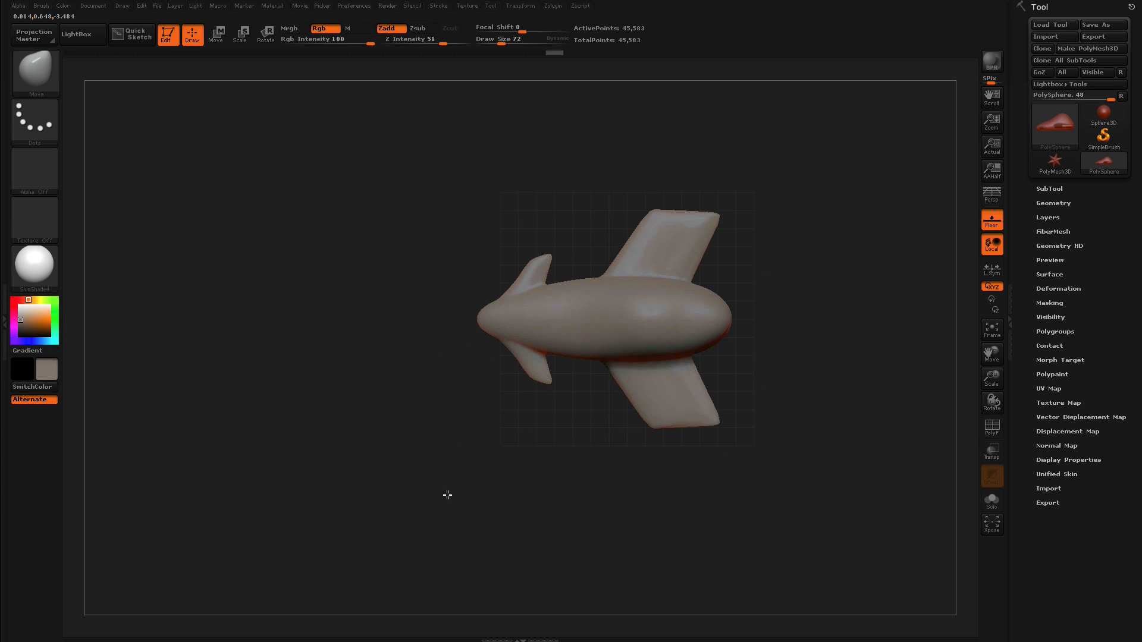
pyautogui.press('s')
pyautogui.moveTo(426, 437); pyautogui.dragTo(437, 437)
pyautogui.moveTo(510, 344); pyautogui.dragTo(539, 348)
pyautogui.moveTo(565, 359); pyautogui.dragTo(582, 358)
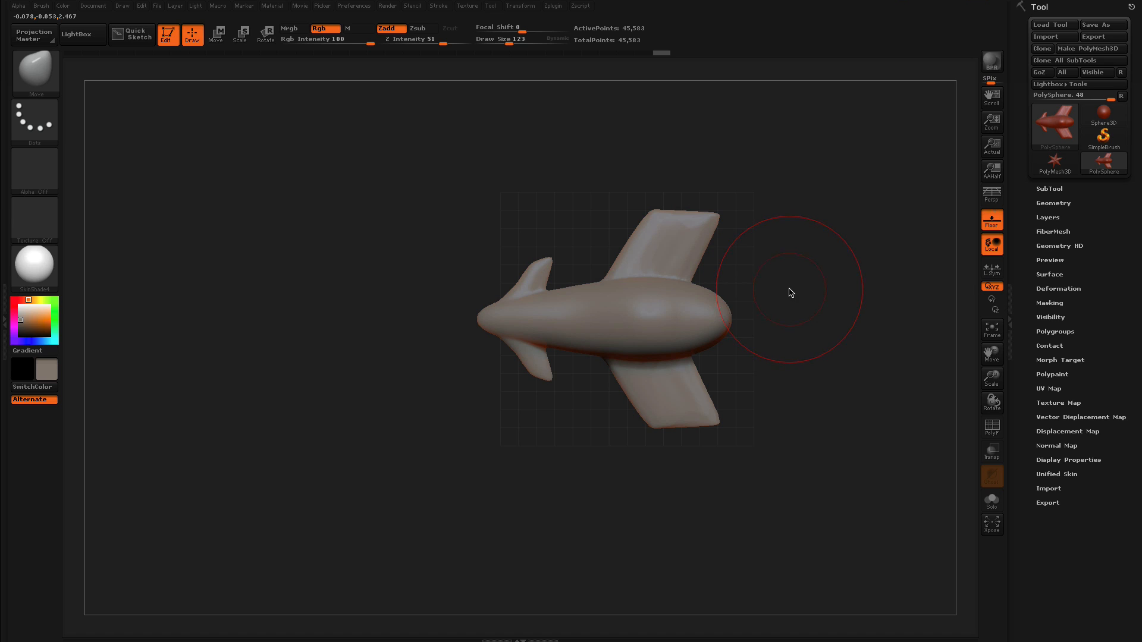
# Use the SelectRect brush to hide the outer parts of the rear wings, leaving only short stubs beside the body
pyautogui.hotkey('ctrl', 'shift')
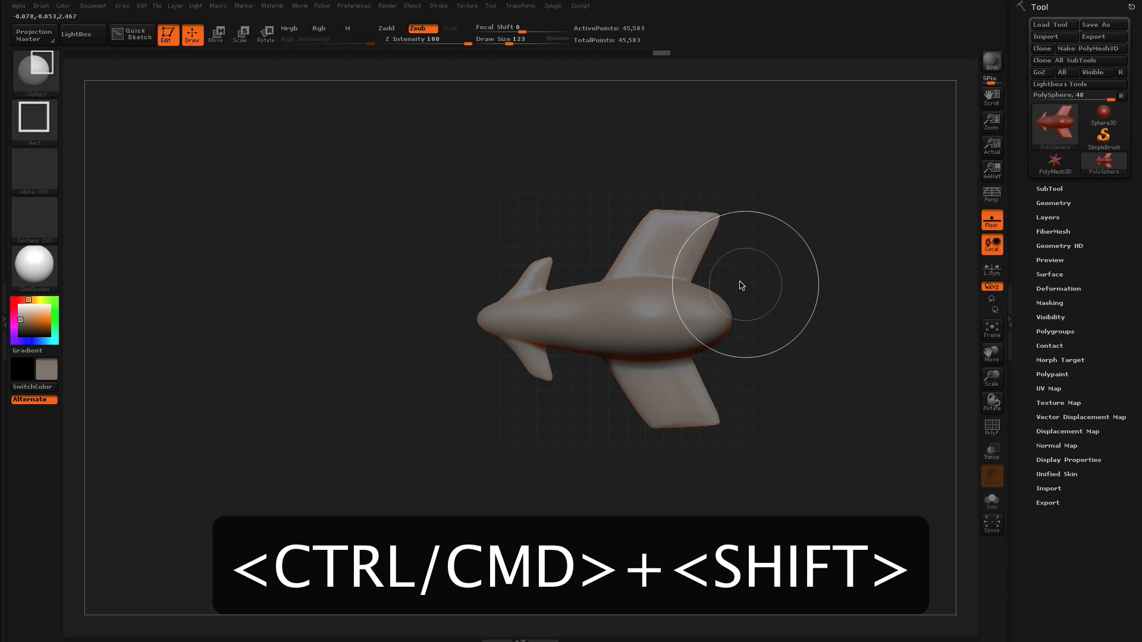
pyautogui.click(28, 76)
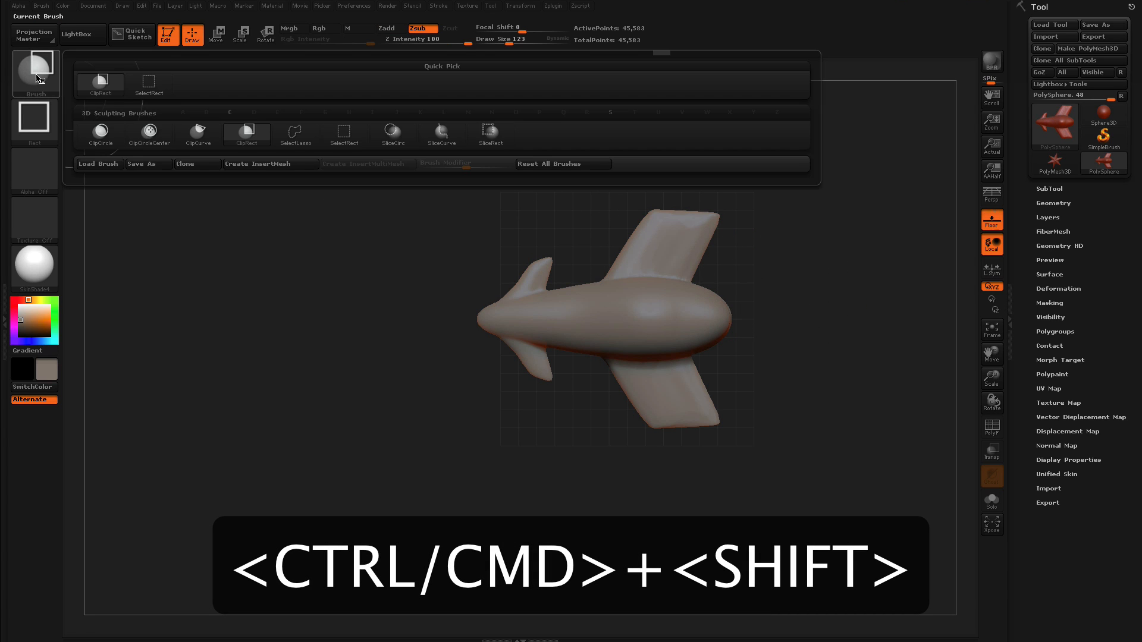
pyautogui.click(149, 87)
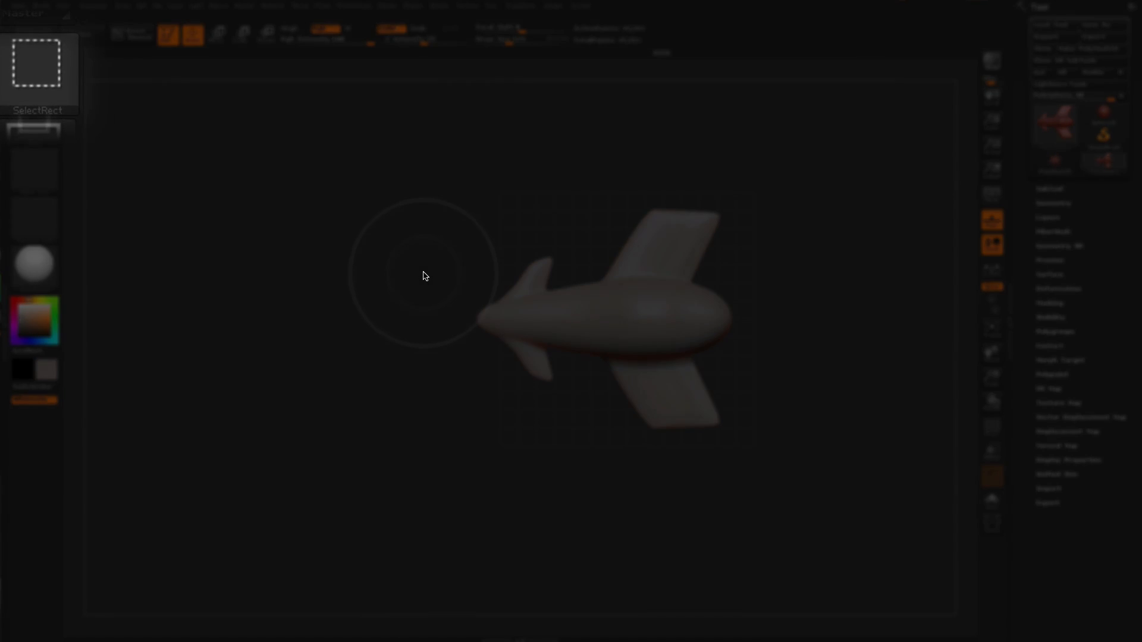
pyautogui.moveTo(445, 263); pyautogui.dragTo(763, 390)
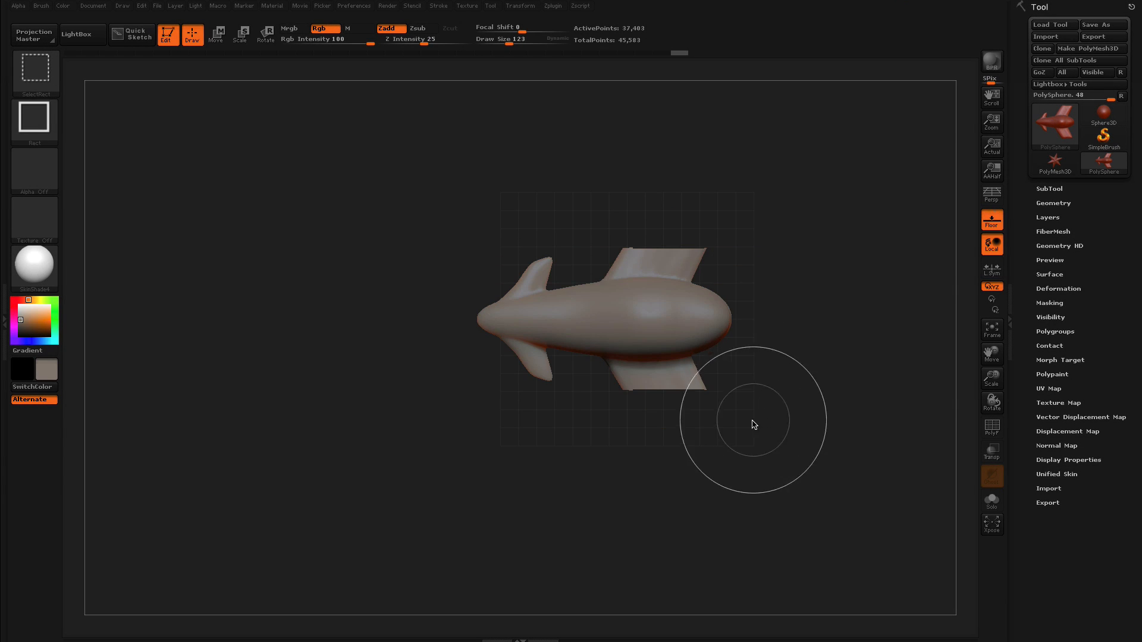
pyautogui.keyDown('ctrl'); pyautogui.keyDown('shift'); pyautogui.moveTo(577, 206); pyautogui.dragTo(723, 269); pyautogui.keyUp('shift'); pyautogui.keyUp('ctrl')
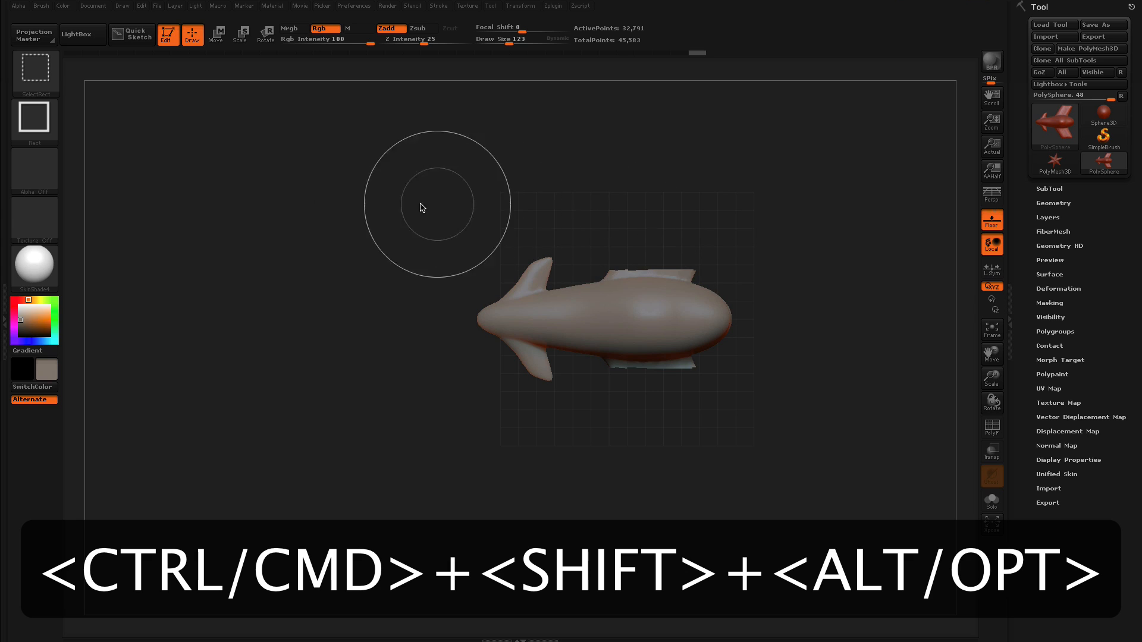
# Use the ClipRect brush to cut the rounded tail end of the body flat
pyautogui.click(38, 81)
pyautogui.click(89, 82)
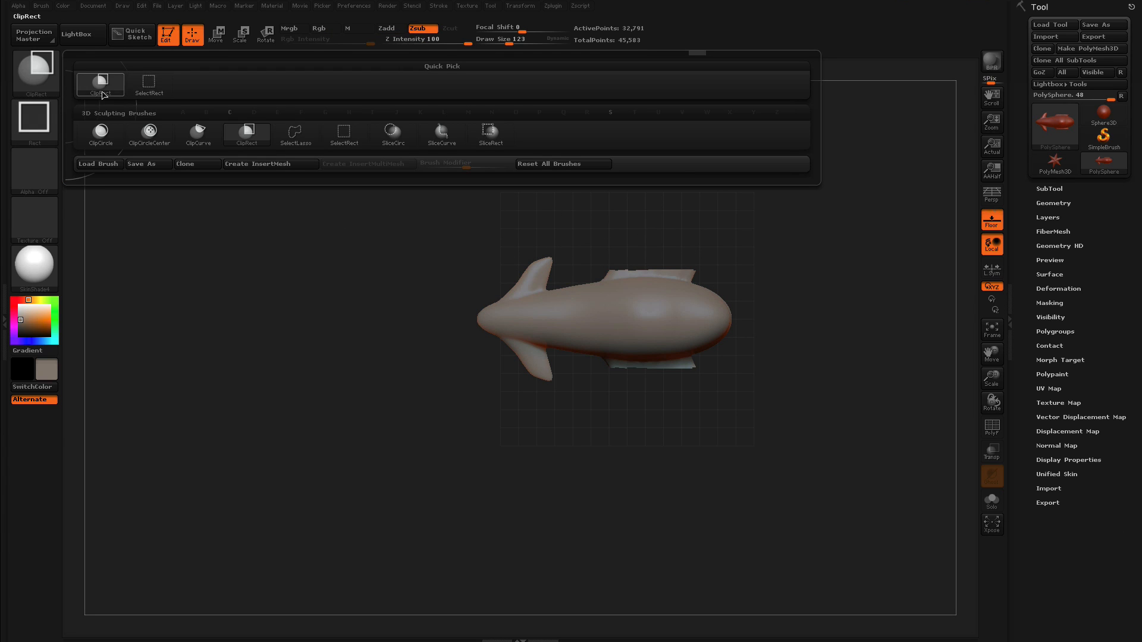
pyautogui.keyDown('ctrl'); pyautogui.keyDown('shift'); pyautogui.moveTo(386, 218); pyautogui.dragTo(720, 447); pyautogui.keyUp('shift'); pyautogui.keyUp('ctrl')
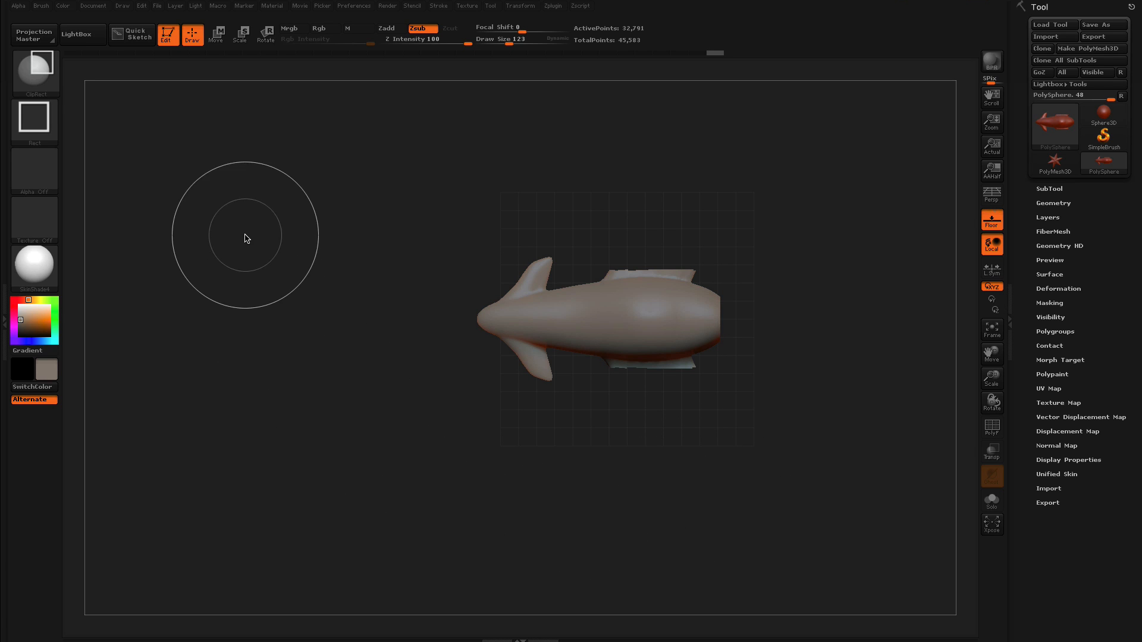
# Switch back to SelectRect, unhide the whole mesh and return to the side view
pyautogui.click(31, 66)
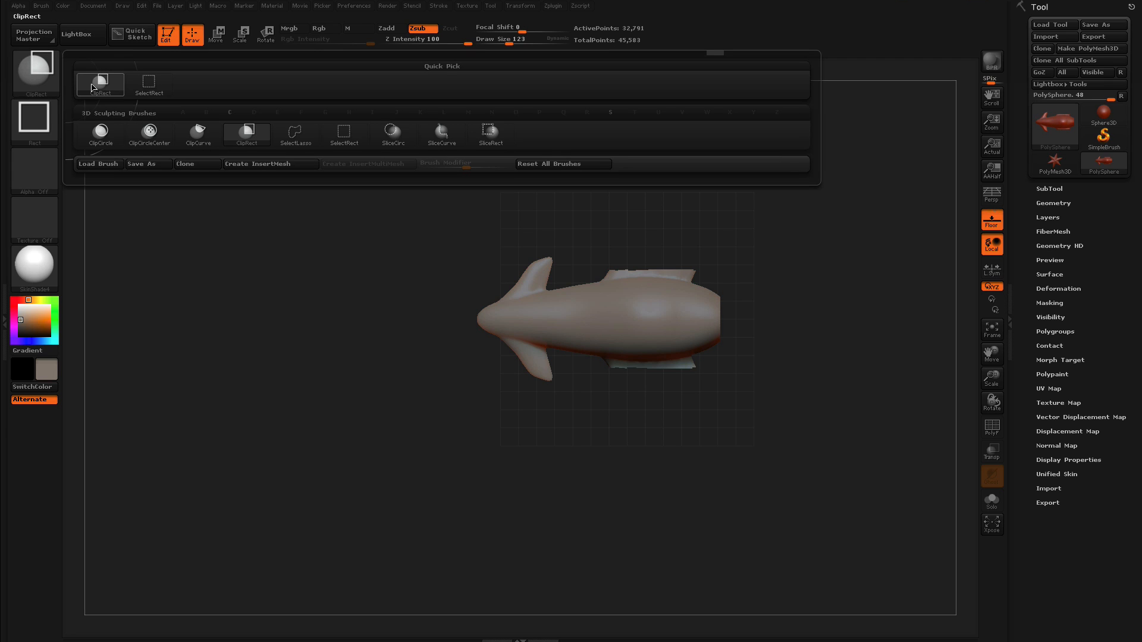
pyautogui.click(152, 89)
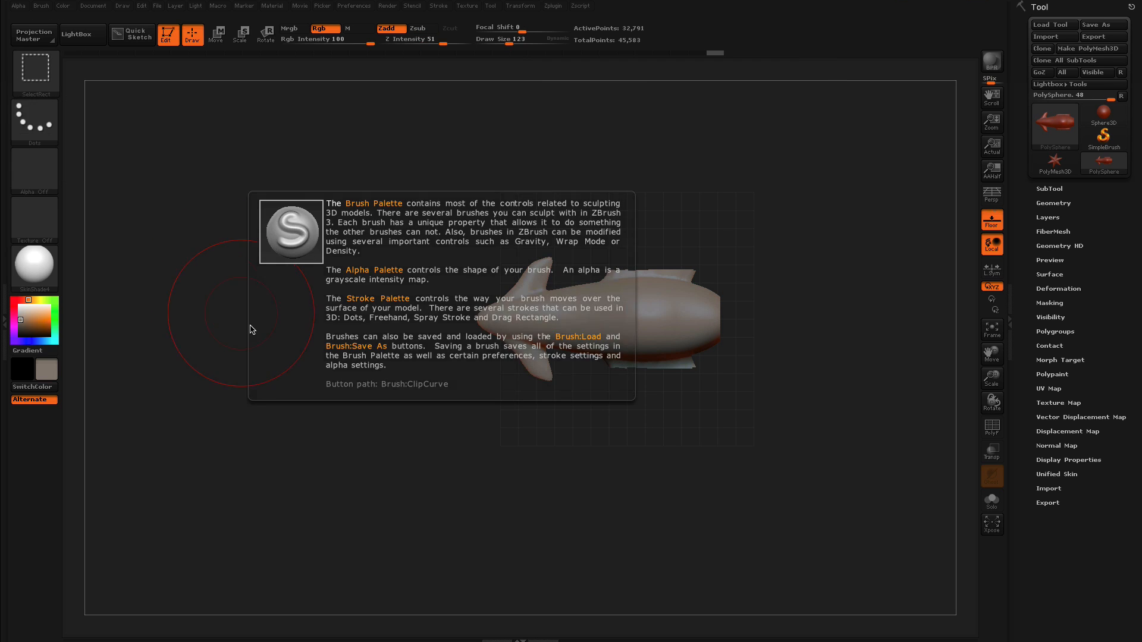
pyautogui.keyDown('ctrl'); pyautogui.keyDown('shift'); pyautogui.click(243, 298); pyautogui.keyUp('shift'); pyautogui.keyUp('ctrl')
pyautogui.moveTo(243, 298); pyautogui.dragTo(319, 377)
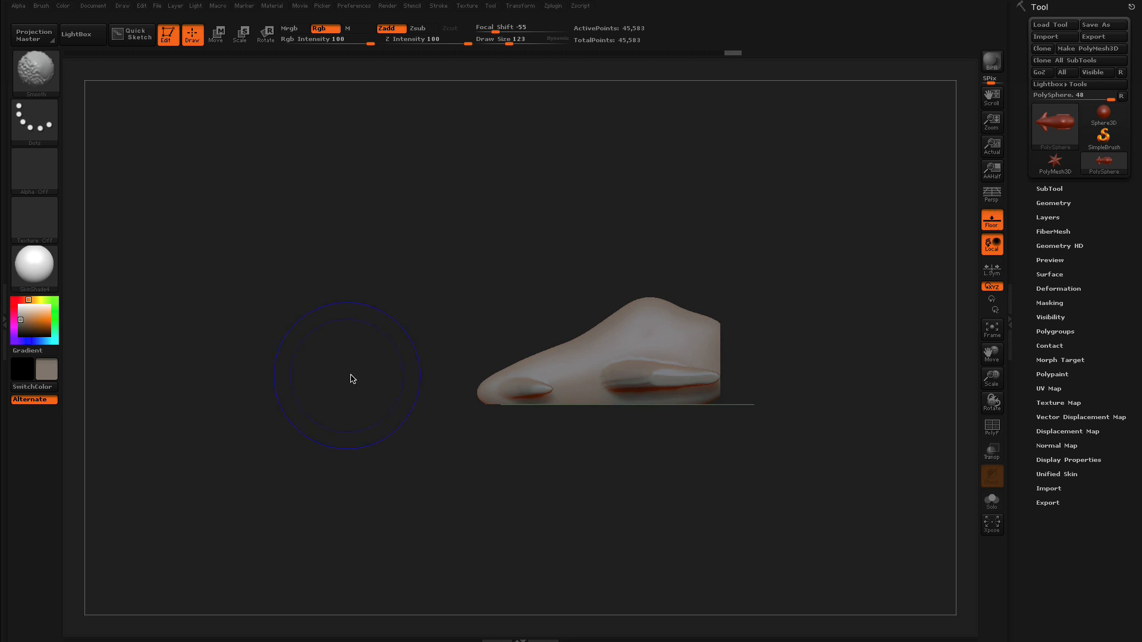
pyautogui.moveTo(726, 401); pyautogui.dragTo(733, 401)
pyautogui.moveTo(728, 344); pyautogui.dragTo(733, 344)
pyautogui.hotkey('ctrl', 'z')
pyautogui.hotkey('ctrl', 'z')
# Using the Move brush at draw size 123, reshape the side profile with a slanted tail and steeper windshield area, and remesh the model
pyautogui.keyDown('shift'); pyautogui.moveTo(806, 375); pyautogui.dragTo(814, 441); pyautogui.keyUp('shift')
pyautogui.keyDown('alt'); pyautogui.moveTo(814, 440); pyautogui.dragTo(830, 225); pyautogui.keyUp('alt')
pyautogui.moveTo(663, 326); pyautogui.dragTo(636, 328)
pyautogui.moveTo(622, 407)
pyautogui.mouseDown()
pyautogui.moveTo(616, 369)
pyautogui.moveTo(517, 307)
pyautogui.mouseUp()
pyautogui.keyDown('alt'); pyautogui.moveTo(516, 308); pyautogui.dragTo(699, 331); pyautogui.keyUp('alt')
pyautogui.moveTo(801, 274); pyautogui.dragTo(732, 276)
pyautogui.moveTo(772, 457)
pyautogui.mouseDown()
pyautogui.moveTo(773, 476)
pyautogui.moveTo(771, 454)
pyautogui.mouseUp()
pyautogui.keyDown('alt'); pyautogui.moveTo(771, 454); pyautogui.dragTo(618, 468); pyautogui.keyUp('alt')
pyautogui.moveTo(729, 416)
pyautogui.keyDown('ctrl'); pyautogui.mouseDown()
pyautogui.moveTo(770, 381)
pyautogui.moveTo(795, 443)
pyautogui.moveTo(791, 333)
pyautogui.moveTo(797, 445)
pyautogui.mouseUp(); pyautogui.keyUp('ctrl')
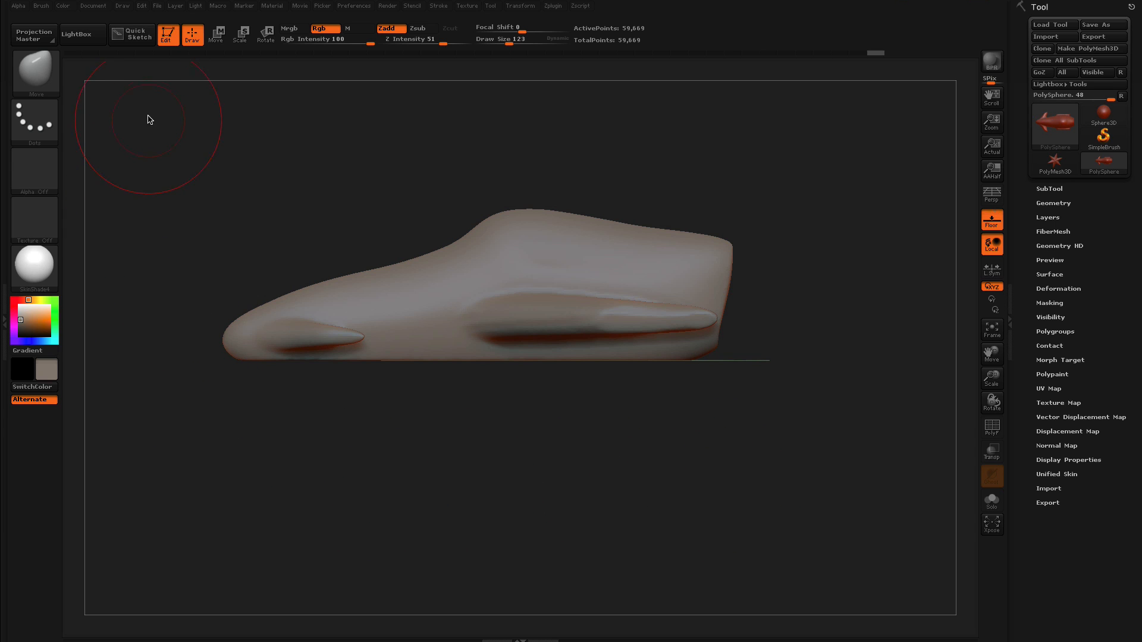
# Use the SliceCirc brush from the side to slice a rounded canopy area at the front of the roof hump
pyautogui.hotkey('ctrl', 'shift')
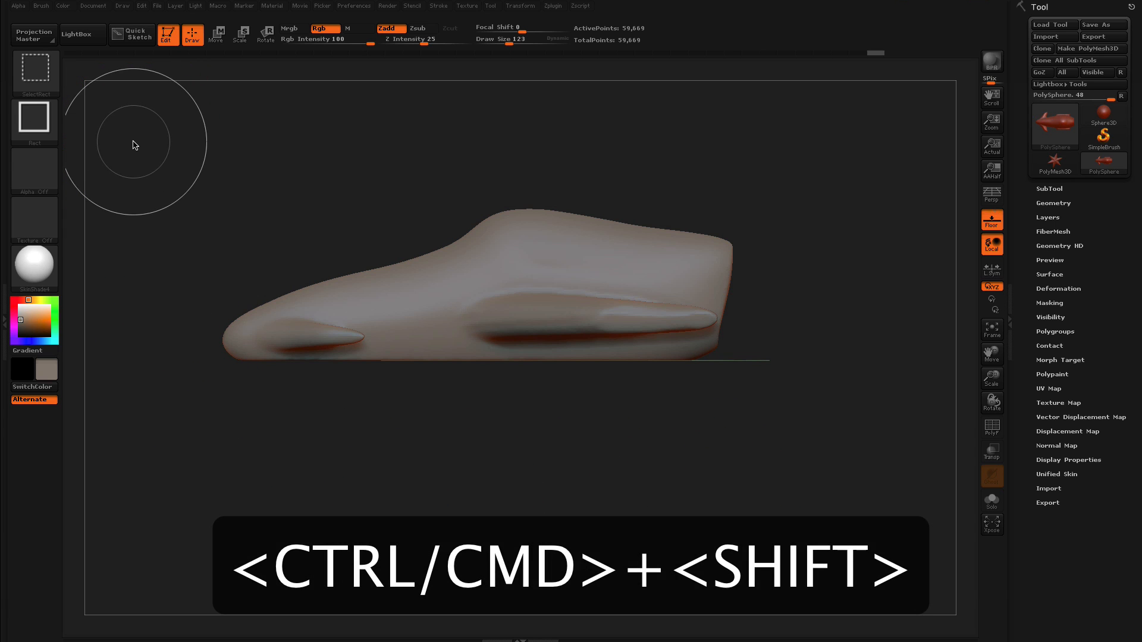
pyautogui.click(36, 68)
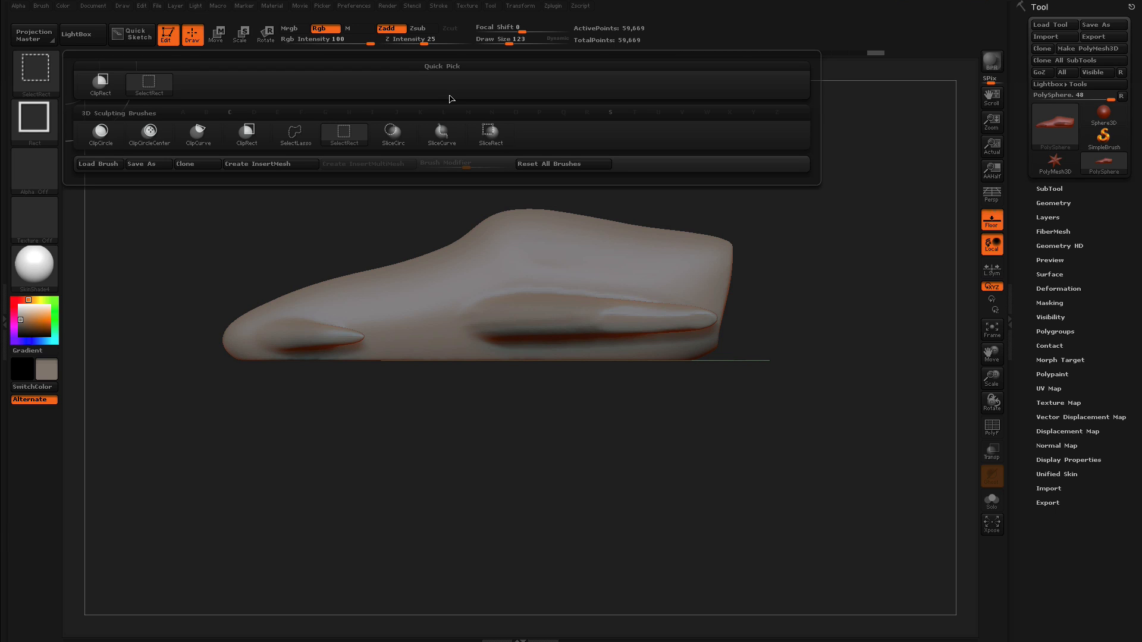
pyautogui.click(391, 135)
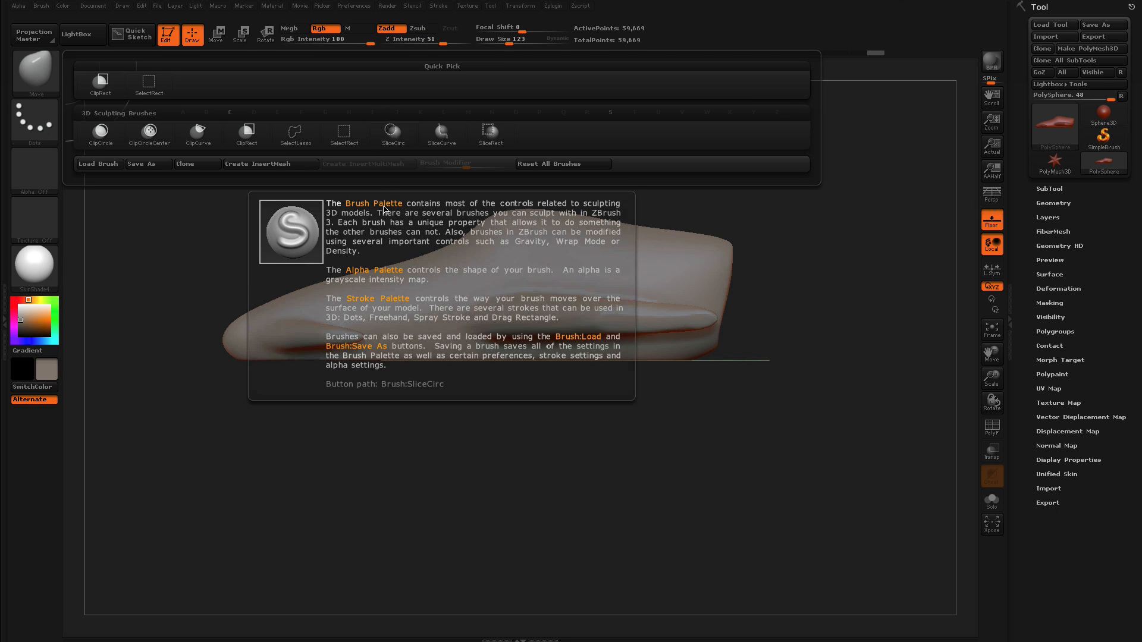
pyautogui.hotkey('ctrl', 'shift')
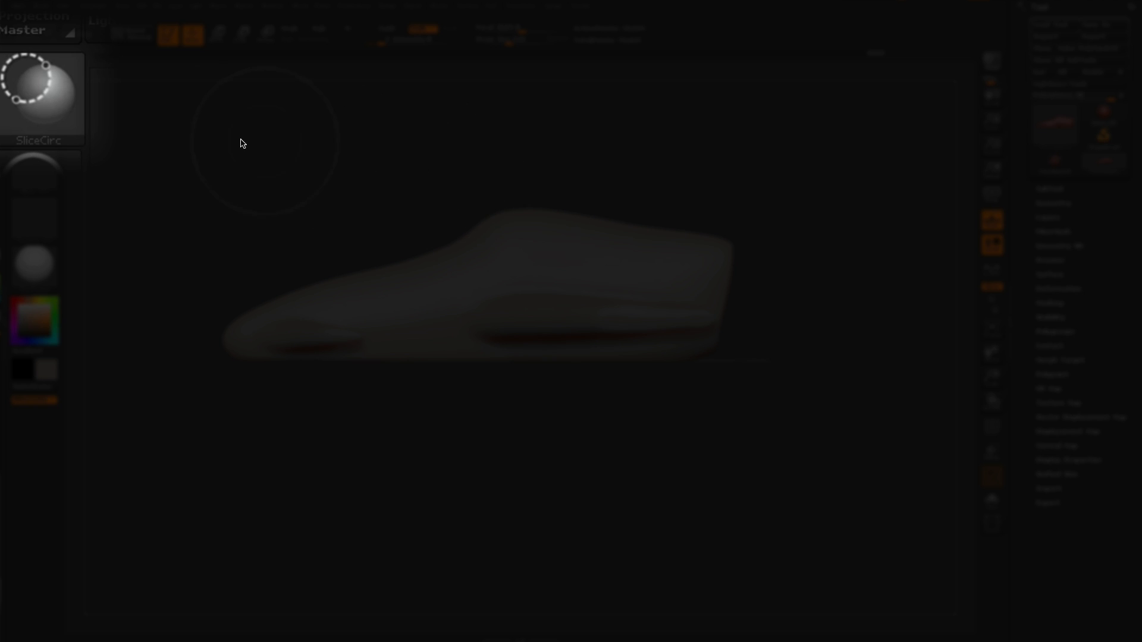
pyautogui.click(36, 123)
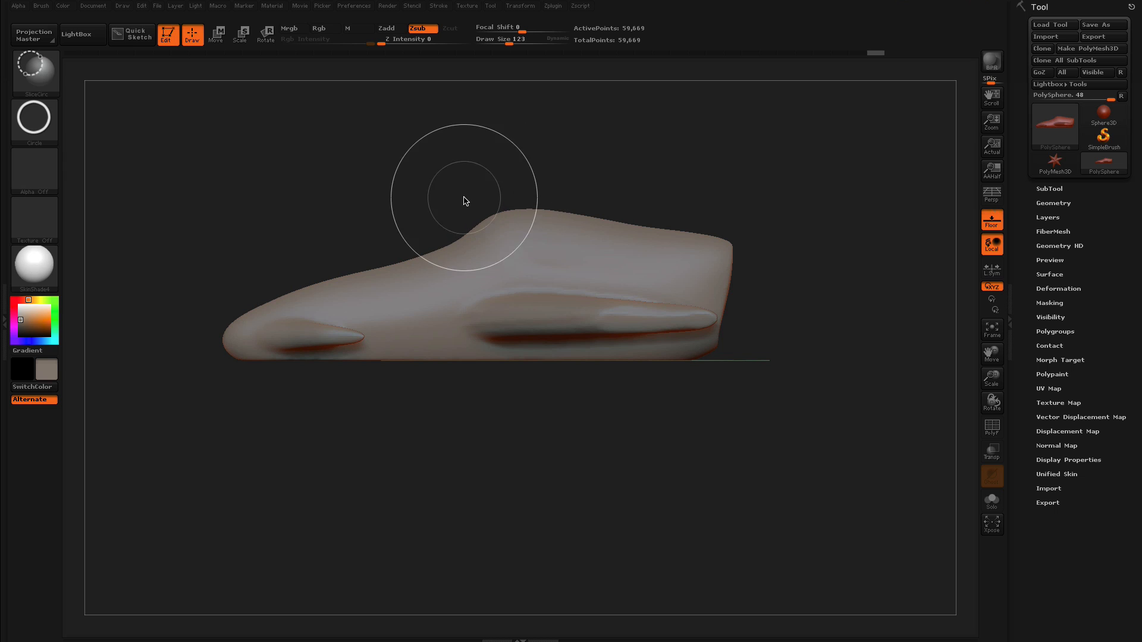
pyautogui.moveTo(485, 190)
pyautogui.keyDown('ctrl'); pyautogui.keyDown('shift'); pyautogui.mouseDown()
pyautogui.moveTo(448, 181)
pyautogui.moveTo(429, 137)
pyautogui.moveTo(395, 123)
pyautogui.mouseUp(); pyautogui.keyUp('shift'); pyautogui.keyUp('ctrl')
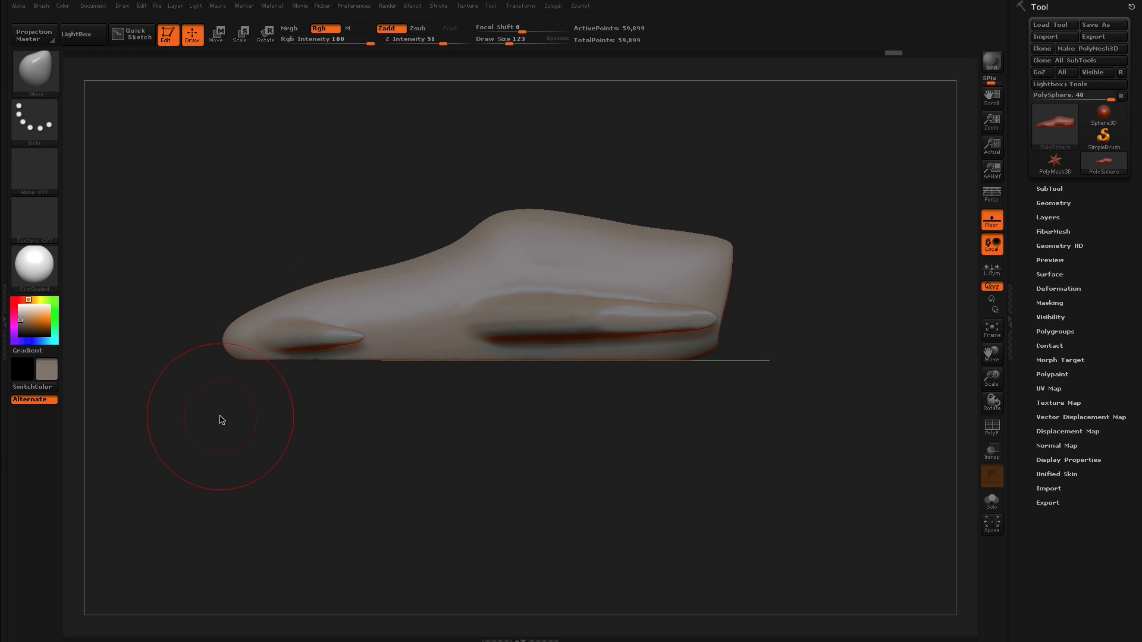
# Show the polygroup colors with PolyFrame and lower the PFrame opacity in the Draw preferences until the wireframe lines disappear
pyautogui.hotkey('shift', 'f')
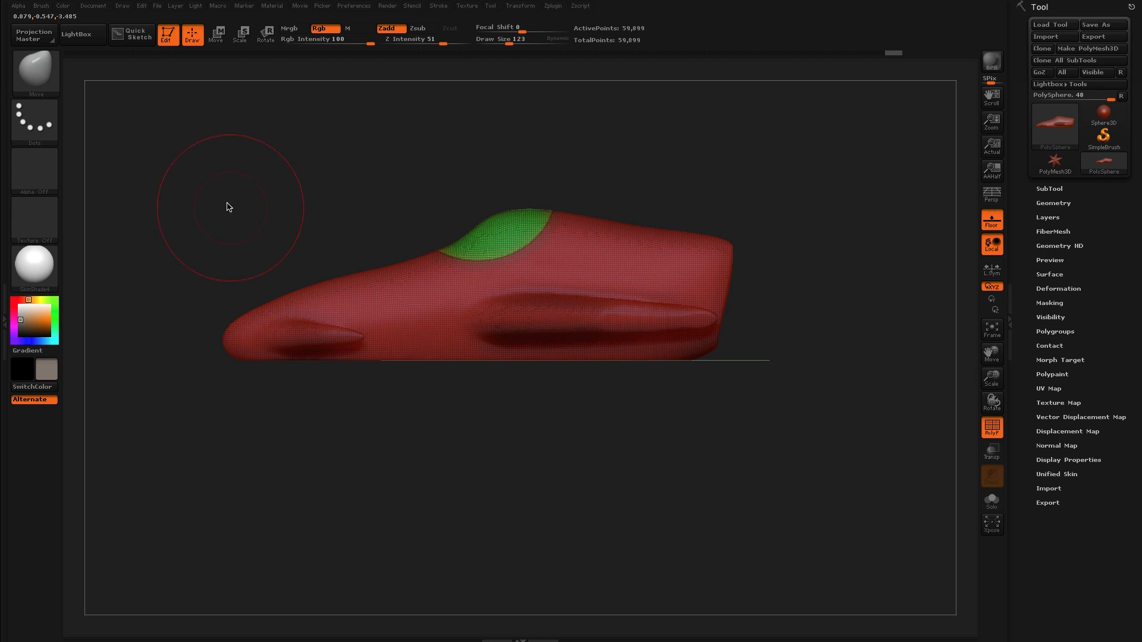
pyautogui.click(357, 7)
pyautogui.click(369, 233)
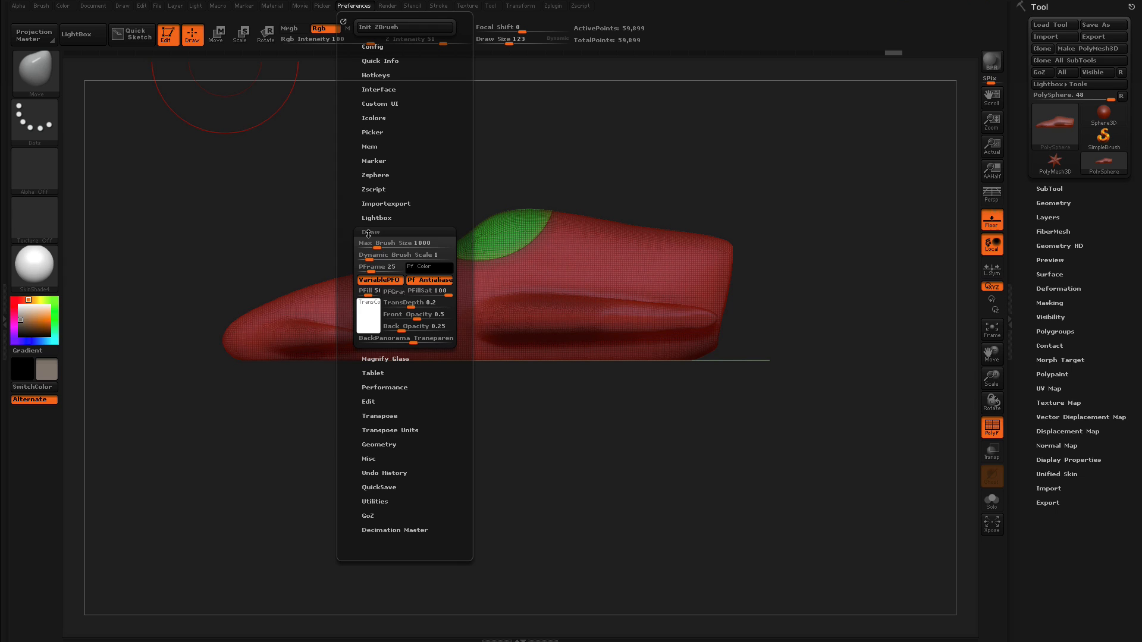
pyautogui.moveTo(372, 269); pyautogui.dragTo(360, 268)
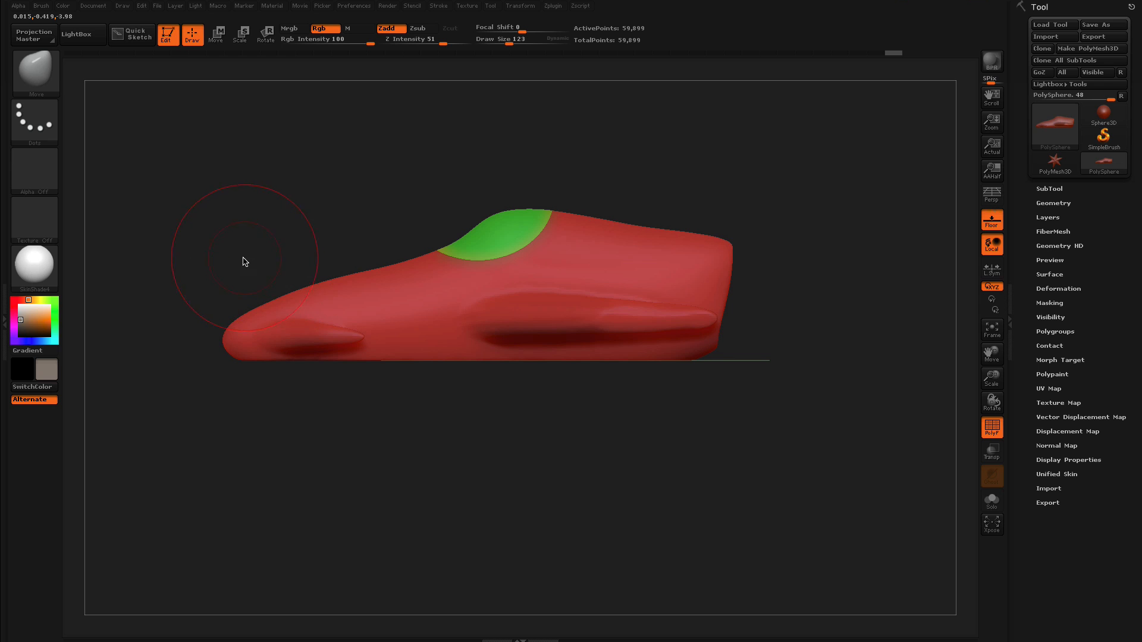
# From the top view, slice the body from the front and rear wings as a separate polygroup, and return to the side view
pyautogui.moveTo(226, 240)
pyautogui.mouseDown()
pyautogui.moveTo(255, 369)
pyautogui.moveTo(216, 355)
pyautogui.moveTo(234, 360)
pyautogui.moveTo(248, 316)
pyautogui.moveTo(230, 245)
pyautogui.mouseUp()
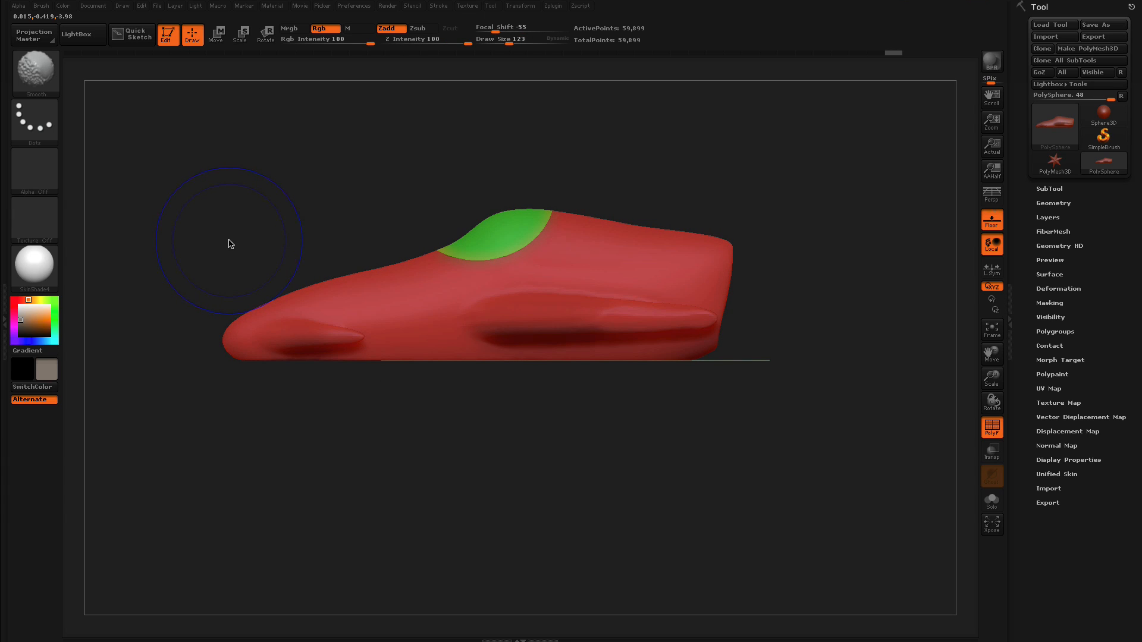
pyautogui.moveTo(229, 198); pyautogui.dragTo(246, 352)
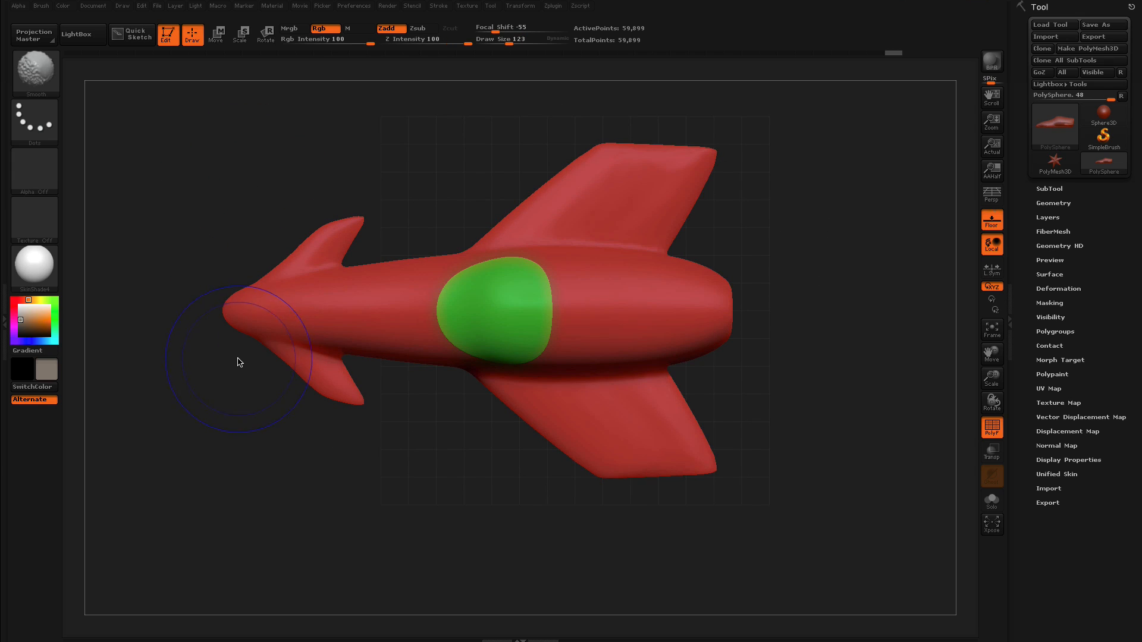
pyautogui.moveTo(160, 313)
pyautogui.keyDown('ctrl'); pyautogui.keyDown('shift'); pyautogui.mouseDown()
pyautogui.moveTo(245, 344)
pyautogui.moveTo(669, 348)
pyautogui.moveTo(717, 367)
pyautogui.moveTo(777, 355)
pyautogui.moveTo(805, 373)
pyautogui.moveTo(849, 377)
pyautogui.moveTo(835, 377)
pyautogui.mouseUp(); pyautogui.keyUp('shift'); pyautogui.keyUp('ctrl')
pyautogui.moveTo(828, 425)
pyautogui.mouseDown()
pyautogui.moveTo(839, 276)
pyautogui.moveTo(831, 173)
pyautogui.moveTo(849, 273)
pyautogui.moveTo(811, 267)
pyautogui.moveTo(783, 236)
pyautogui.mouseUp()
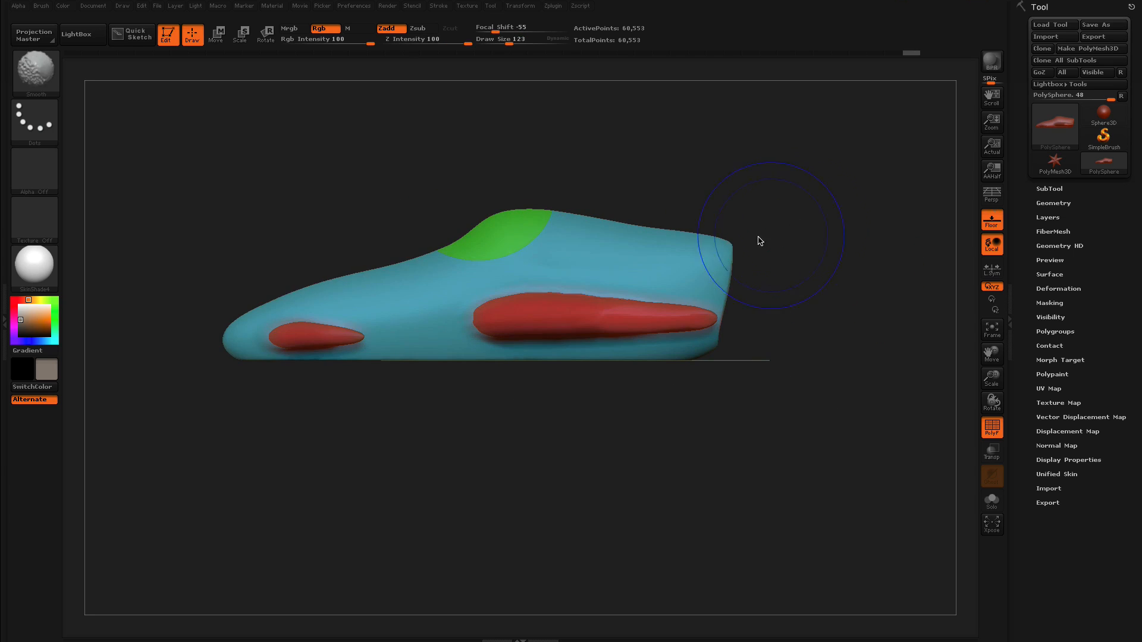
# Isolate the blue body polygroup and, from the top view, mask an arrowhead-shaped area on the nose at draw size 49
pyautogui.click(36, 72)
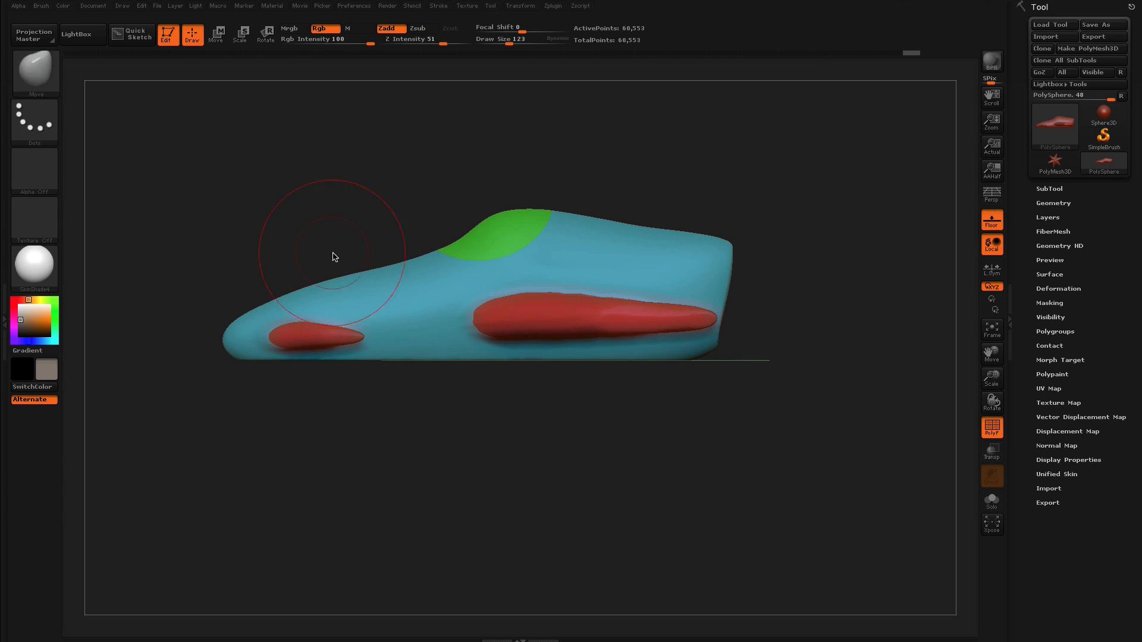
pyautogui.keyDown('ctrl'); pyautogui.keyDown('shift'); pyautogui.click(385, 294); pyautogui.keyUp('shift'); pyautogui.keyUp('ctrl')
pyautogui.moveTo(285, 197)
pyautogui.mouseDown()
pyautogui.moveTo(316, 372)
pyautogui.moveTo(474, 538)
pyautogui.moveTo(454, 537)
pyautogui.mouseUp()
pyautogui.press('s')
pyautogui.press('ctrl')
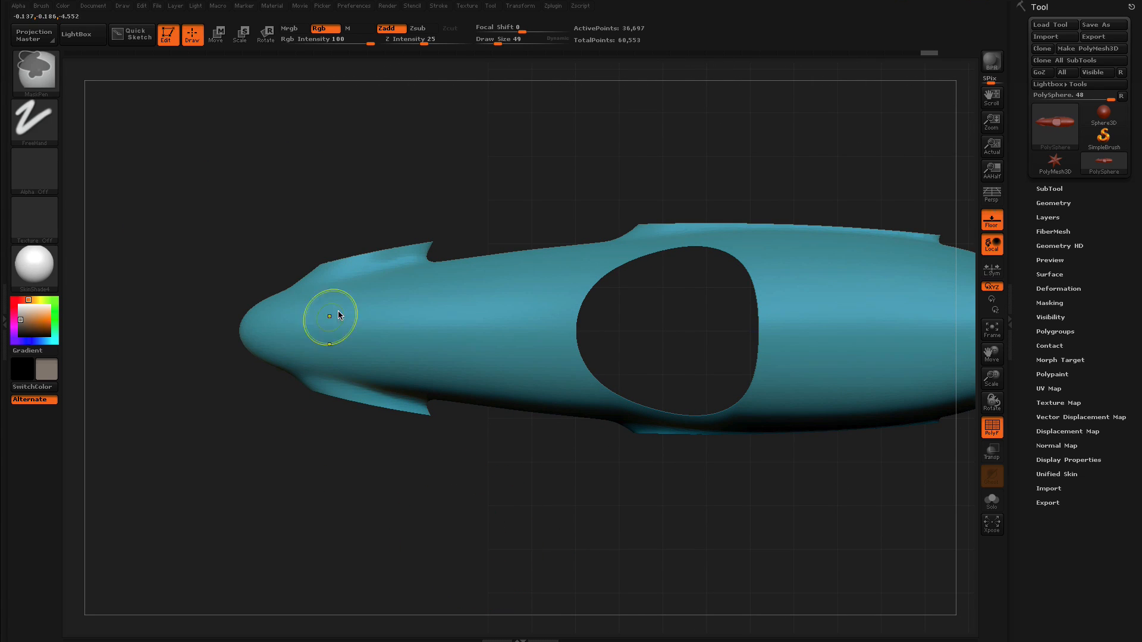
pyautogui.moveTo(282, 320)
pyautogui.keyDown('ctrl'); pyautogui.mouseDown()
pyautogui.moveTo(271, 327)
pyautogui.moveTo(288, 311)
pyautogui.moveTo(409, 281)
pyautogui.moveTo(375, 309)
pyautogui.moveTo(294, 331)
pyautogui.mouseUp(); pyautogui.keyUp('ctrl')
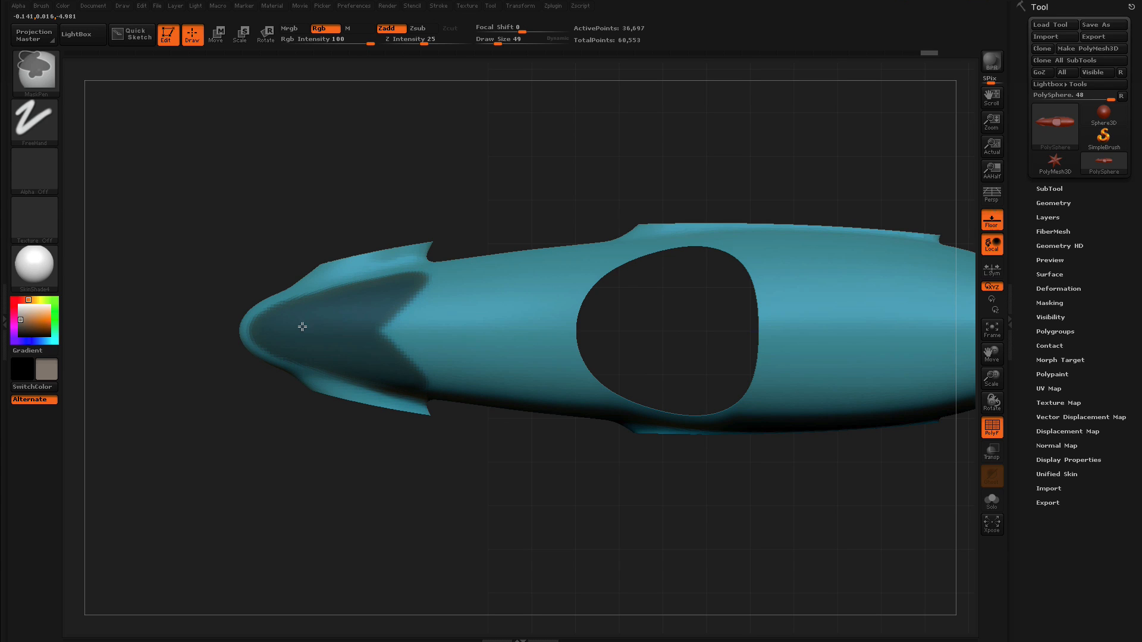
# Turn the masked nose area into its own polygroup and show the whole model again
pyautogui.moveTo(252, 496); pyautogui.dragTo(206, 477)
pyautogui.hotkey('ctrl', 'w')
pyautogui.keyDown('ctrl'); pyautogui.keyDown('alt'); pyautogui.keyDown('shift'); pyautogui.click(323, 355); pyautogui.keyUp('shift'); pyautogui.keyUp('alt'); pyautogui.keyUp('ctrl')
pyautogui.keyDown('ctrl'); pyautogui.keyDown('shift'); pyautogui.click(207, 456); pyautogui.keyUp('shift'); pyautogui.keyUp('ctrl')
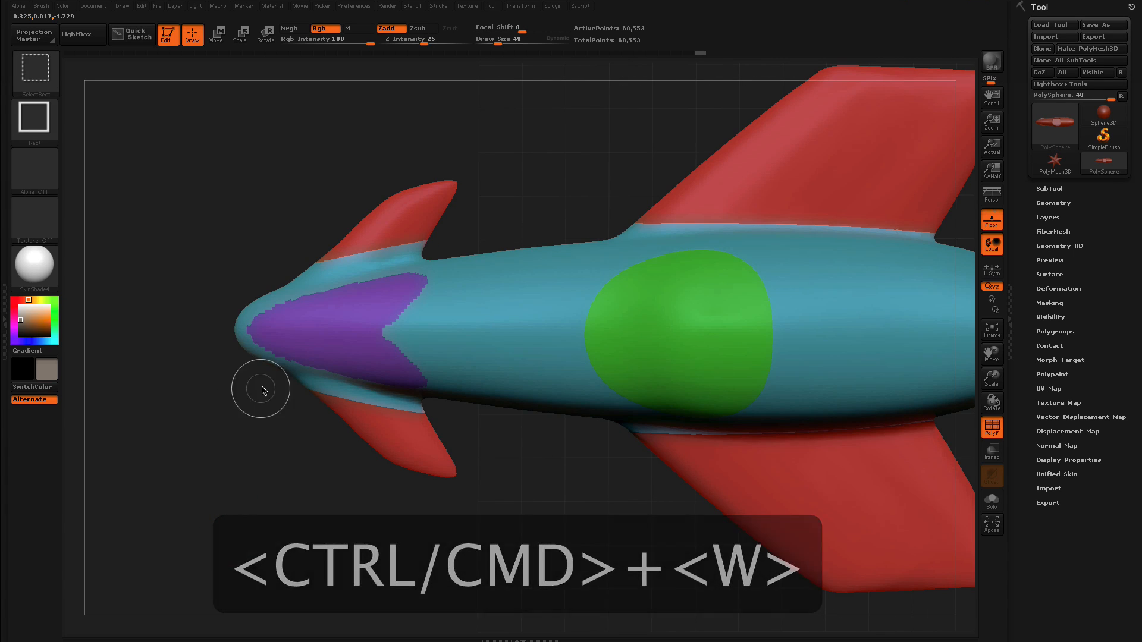
# Isolate the purple nose polygroup, smooth its jagged border with Polish By Groups in open-circle mode, and unhide the rest
pyautogui.keyDown('ctrl'); pyautogui.keyDown('shift'); pyautogui.click(347, 326); pyautogui.keyUp('shift'); pyautogui.keyUp('ctrl')
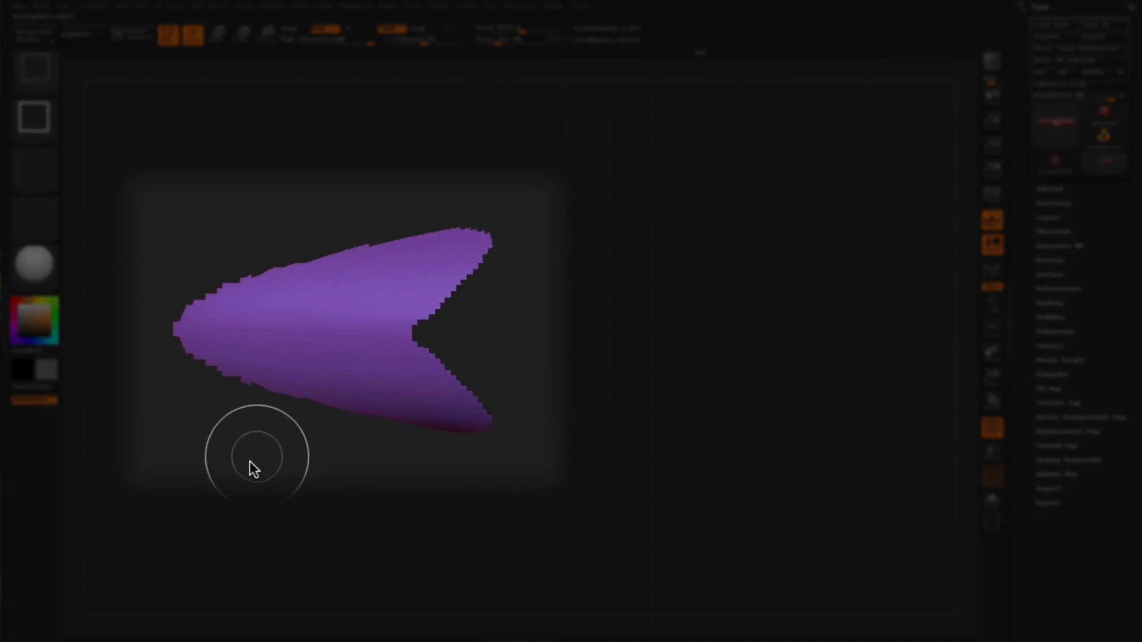
pyautogui.moveTo(153, 571); pyautogui.dragTo(248, 487)
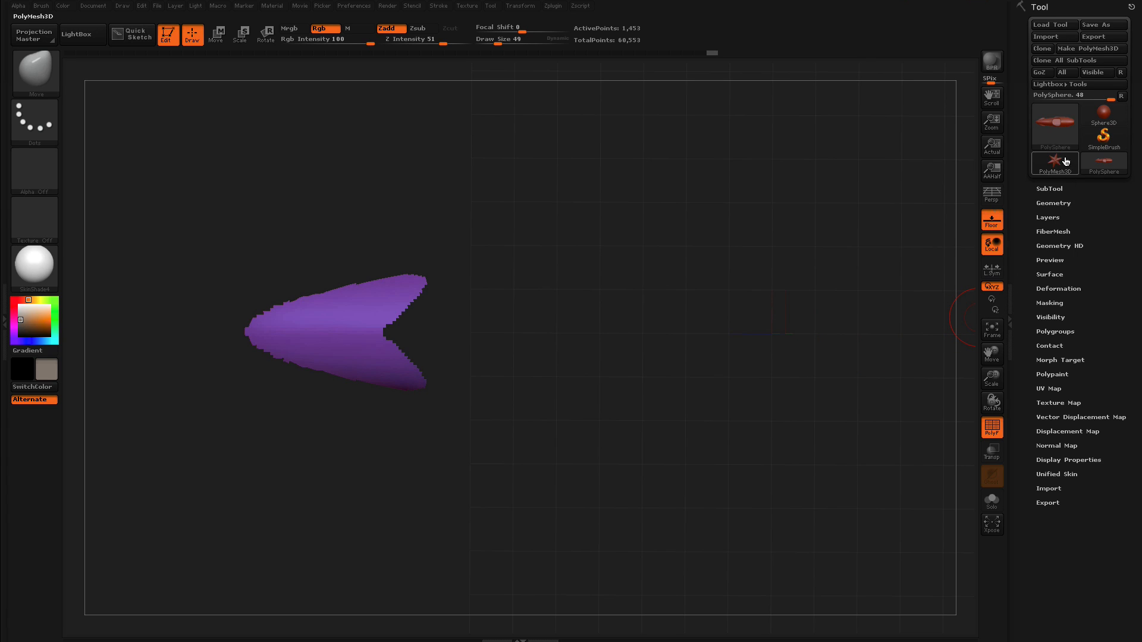
pyautogui.click(1052, 288)
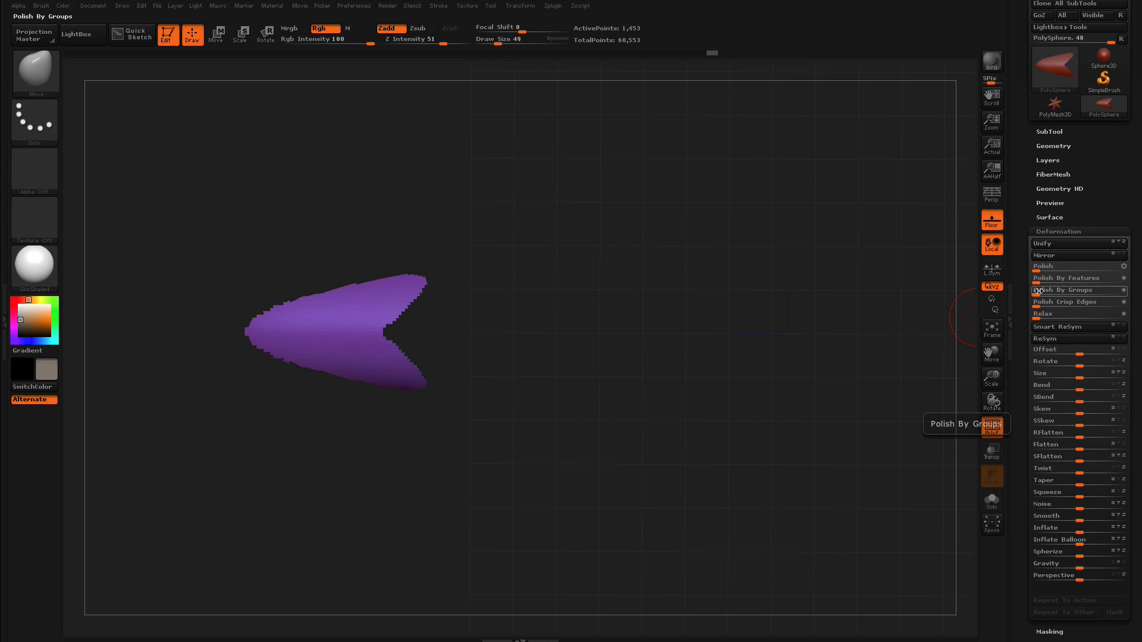
pyautogui.moveTo(1052, 291); pyautogui.dragTo(1054, 291)
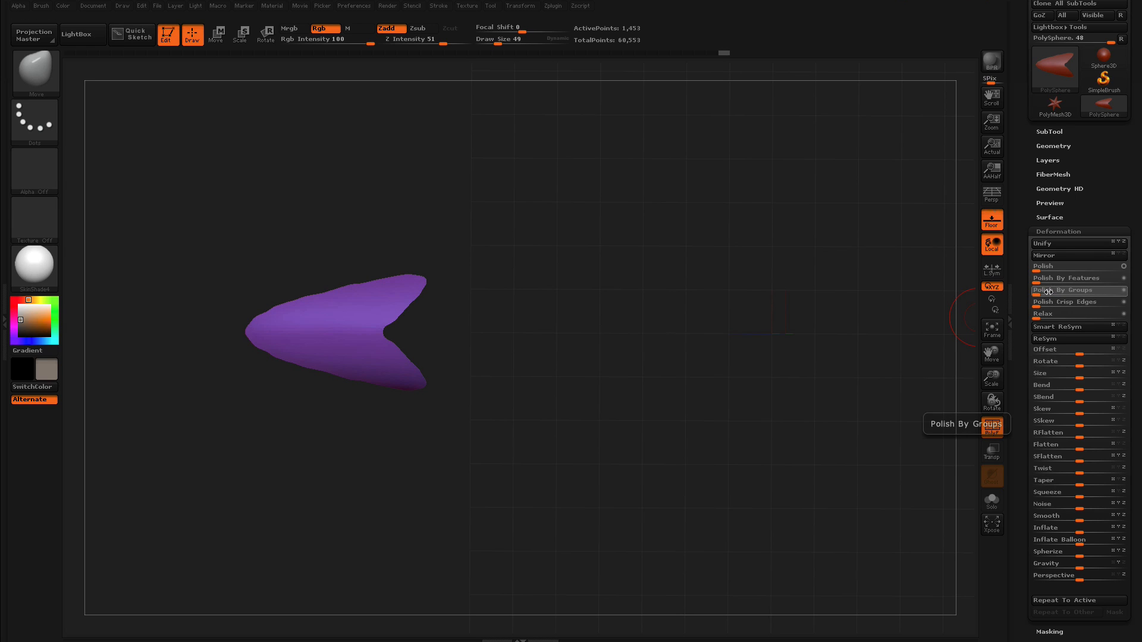
pyautogui.moveTo(1064, 293); pyautogui.dragTo(1074, 294)
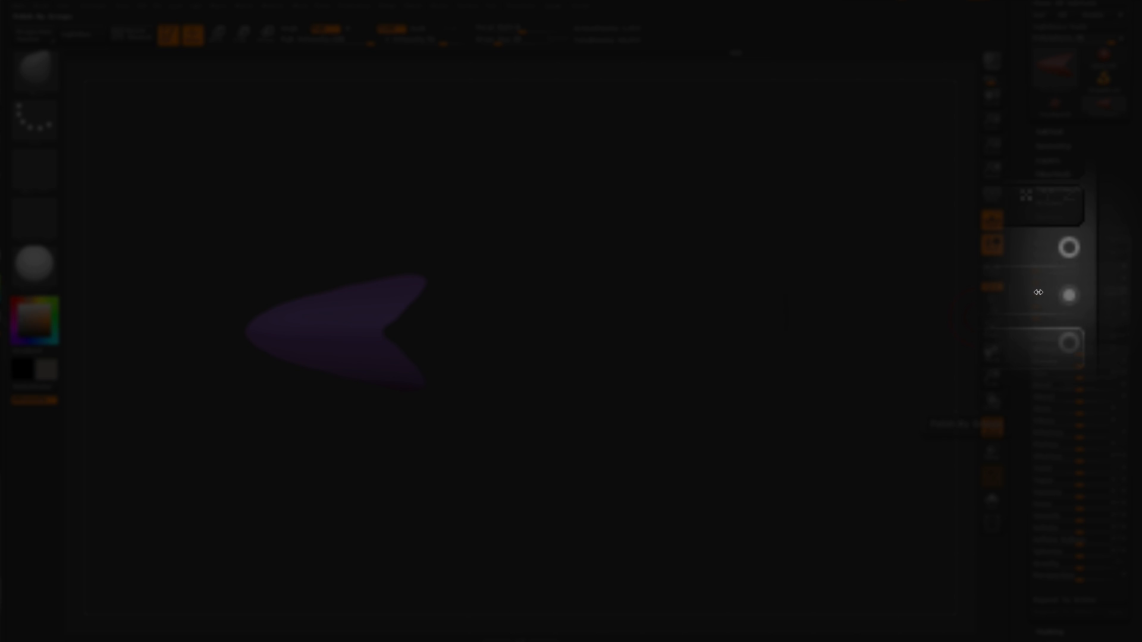
pyautogui.moveTo(1064, 293); pyautogui.dragTo(1064, 293)
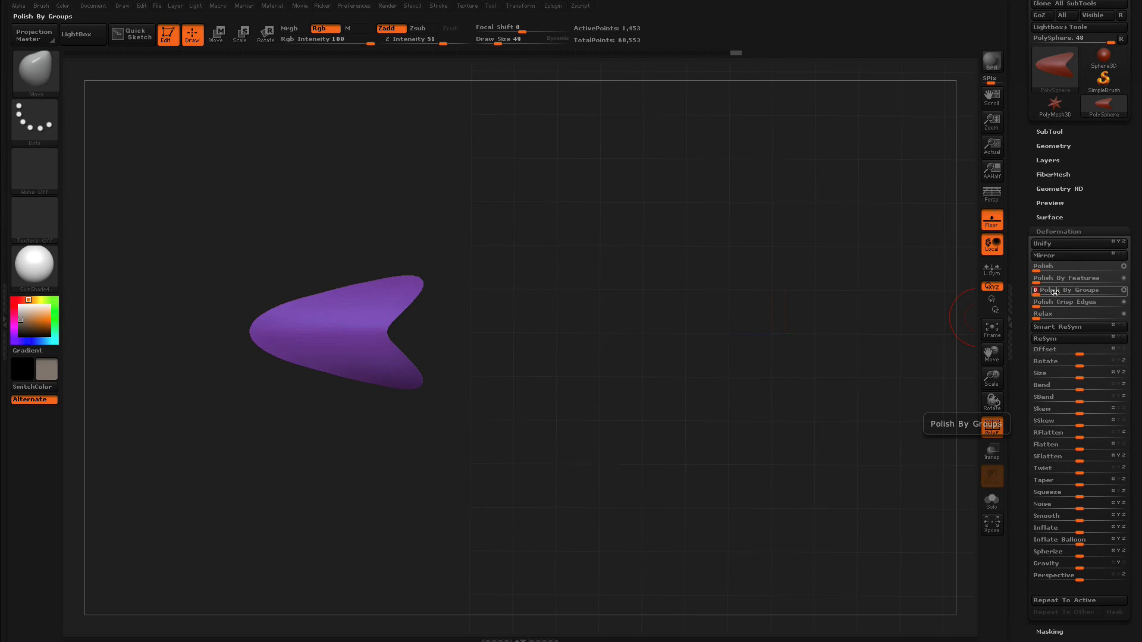
pyautogui.moveTo(1056, 293); pyautogui.dragTo(1052, 292)
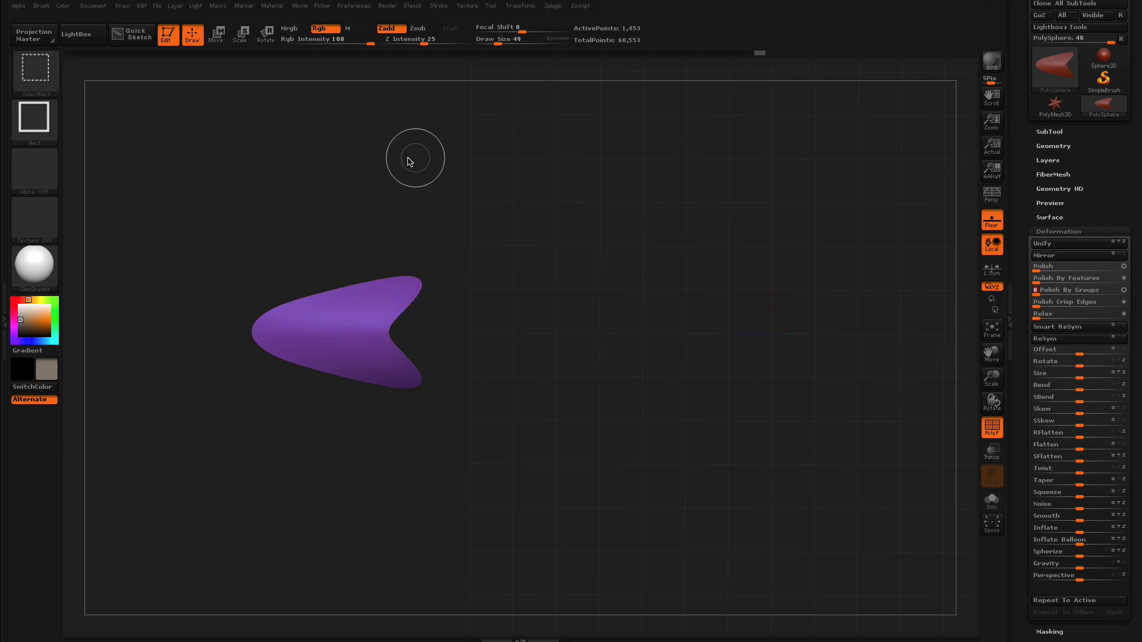
pyautogui.keyDown('ctrl'); pyautogui.keyDown('shift'); pyautogui.click(342, 158); pyautogui.keyUp('shift'); pyautogui.keyUp('ctrl')
# Isolate the blue body polygroup, mask a ring around the front wing opening, and convert the mask into a polygroup
pyautogui.moveTo(560, 561); pyautogui.dragTo(557, 436)
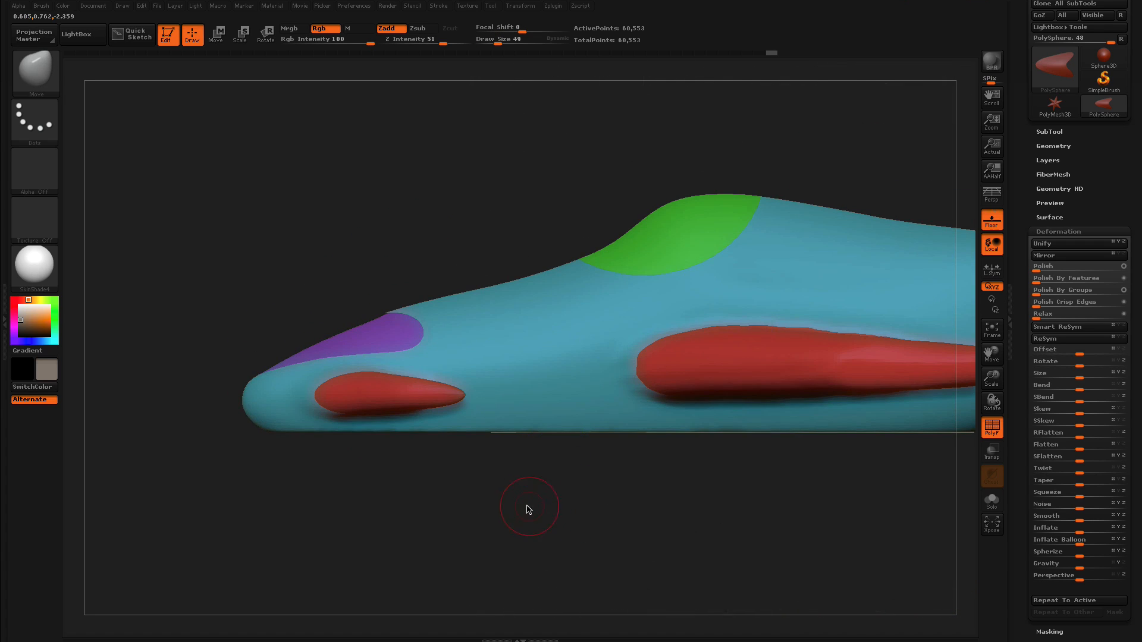
pyautogui.moveTo(508, 498); pyautogui.dragTo(548, 535)
pyautogui.keyDown('ctrl'); pyautogui.keyDown('shift'); pyautogui.click(477, 312); pyautogui.keyUp('shift'); pyautogui.keyUp('ctrl')
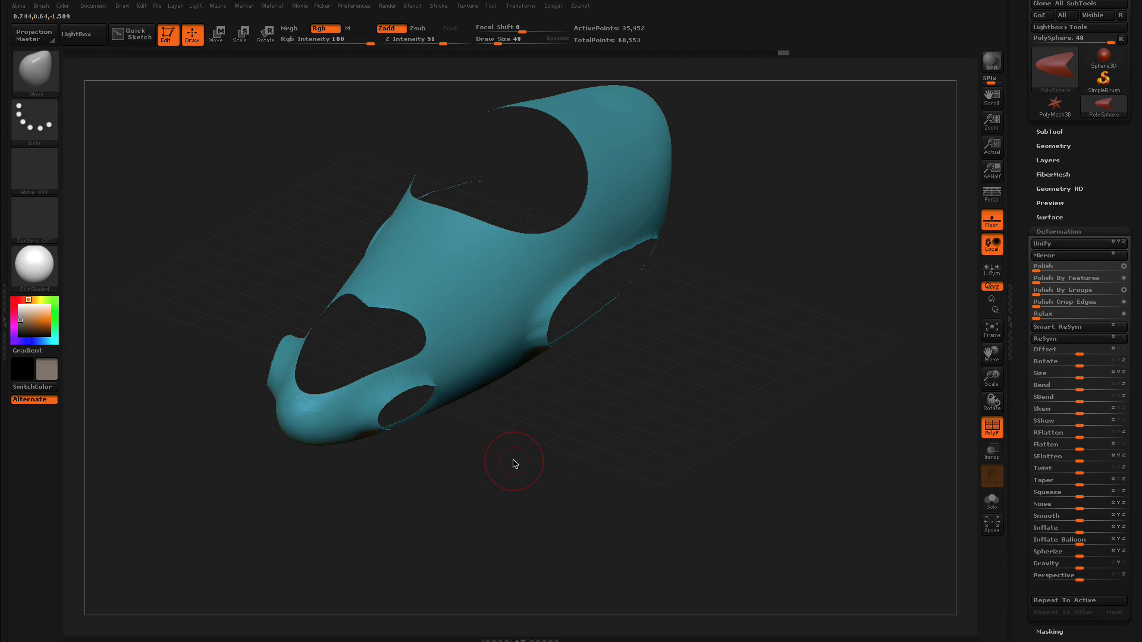
pyautogui.moveTo(503, 452)
pyautogui.keyDown('alt'); pyautogui.mouseDown()
pyautogui.moveTo(520, 541)
pyautogui.moveTo(563, 498)
pyautogui.mouseUp(); pyautogui.keyUp('alt')
pyautogui.moveTo(415, 387)
pyautogui.keyDown('ctrl'); pyautogui.mouseDown()
pyautogui.moveTo(373, 416)
pyautogui.moveTo(359, 449)
pyautogui.mouseUp(); pyautogui.keyUp('ctrl')
pyautogui.moveTo(419, 550); pyautogui.dragTo(410, 387)
pyautogui.moveTo(334, 395)
pyautogui.keyDown('ctrl'); pyautogui.mouseDown()
pyautogui.moveTo(361, 425)
pyautogui.moveTo(456, 469)
pyautogui.mouseUp(); pyautogui.keyUp('ctrl')
pyautogui.moveTo(616, 280); pyautogui.dragTo(607, 354)
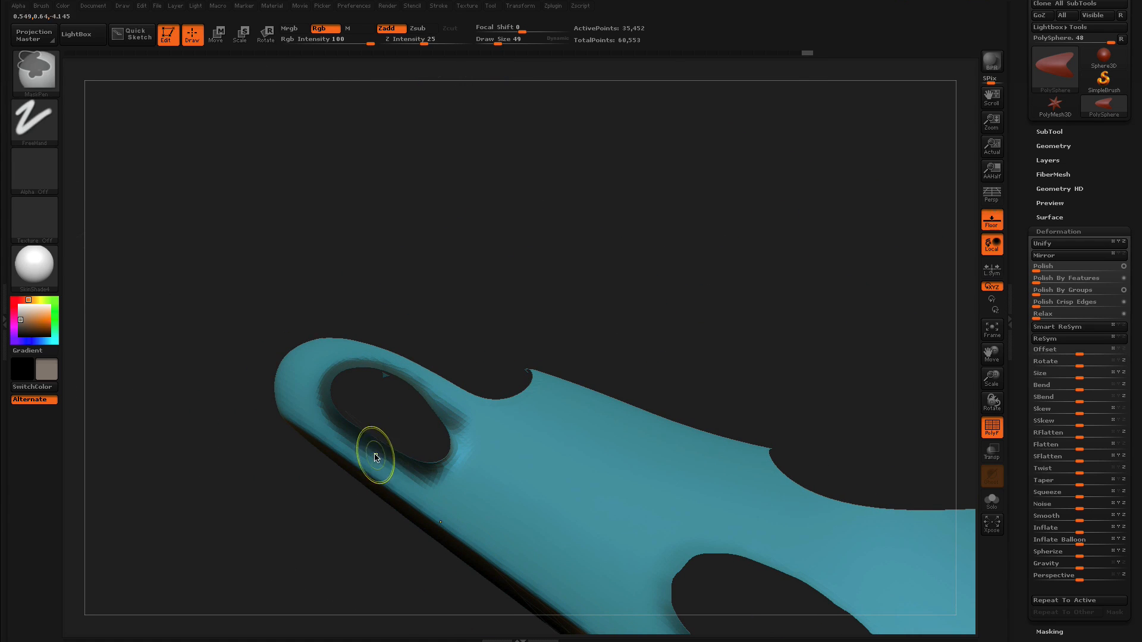
pyautogui.keyDown('ctrl'); pyautogui.moveTo(401, 462); pyautogui.dragTo(457, 449); pyautogui.keyUp('ctrl')
pyautogui.moveTo(455, 326)
pyautogui.mouseDown()
pyautogui.moveTo(438, 396)
pyautogui.moveTo(412, 392)
pyautogui.moveTo(390, 366)
pyautogui.mouseUp()
pyautogui.hotkey('ctrl', 'w')
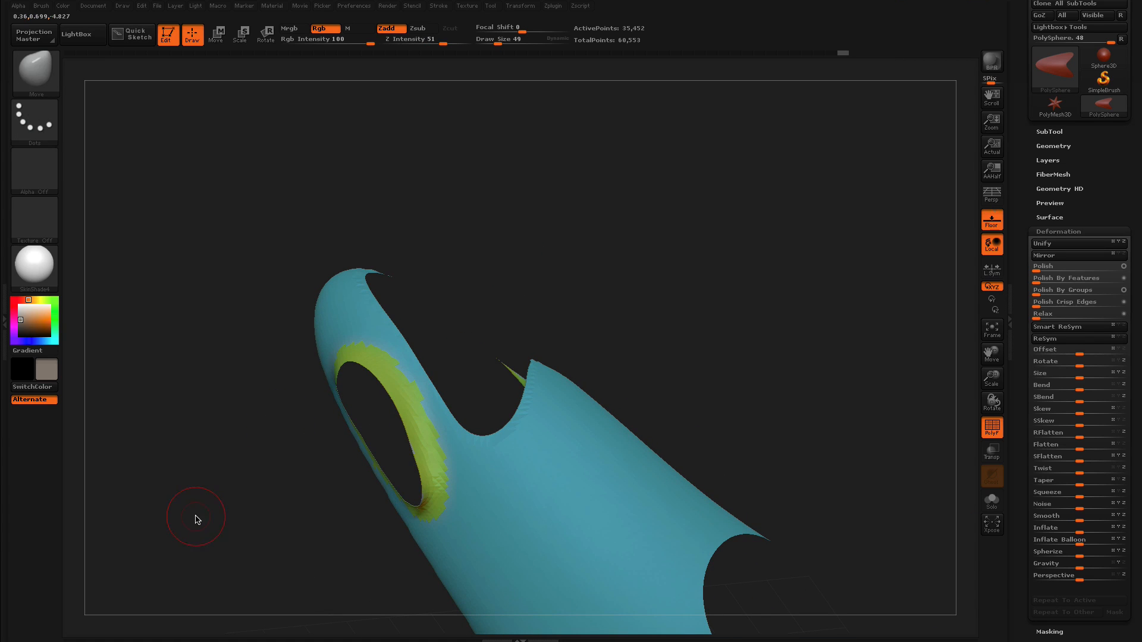
# Isolate the ring polygroup around the front wing, smooth its border with Polish By Groups, and show the whole model framed
pyautogui.keyDown('ctrl'); pyautogui.keyDown('shift'); pyautogui.click(413, 408); pyautogui.keyUp('shift'); pyautogui.keyUp('ctrl')
pyautogui.moveTo(1029, 299); pyautogui.dragTo(910, 296)
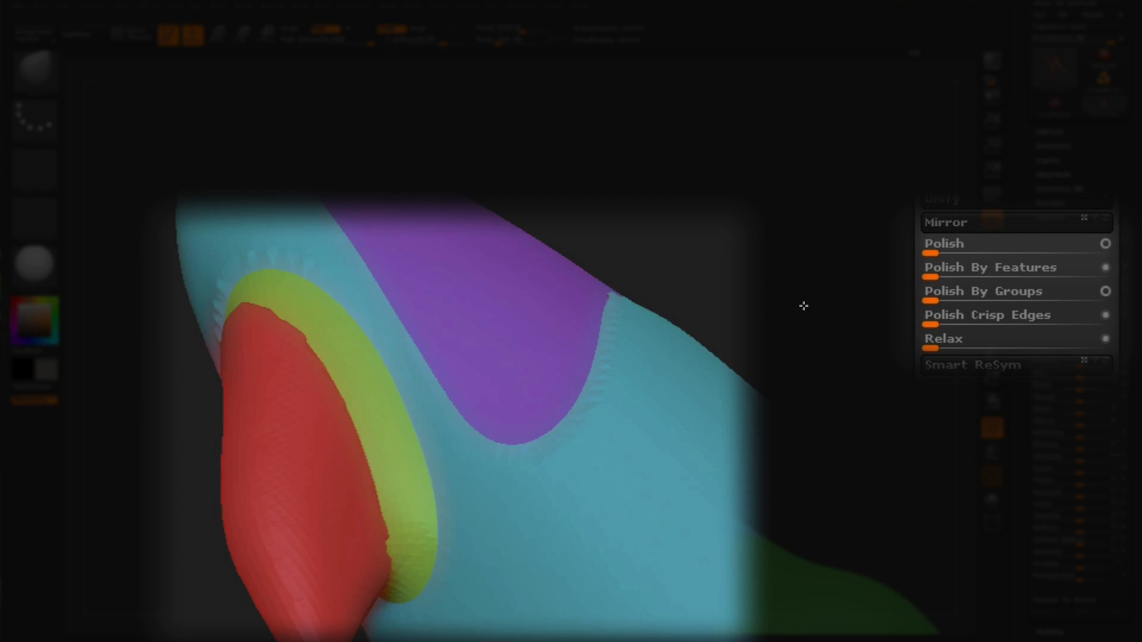
pyautogui.moveTo(799, 309); pyautogui.dragTo(645, 446)
pyautogui.press('f')
# From the side, use the SliceCurve brush to cut the whole model lengthwise into upper and lower polygroups along the wings
pyautogui.moveTo(809, 439); pyautogui.dragTo(786, 474)
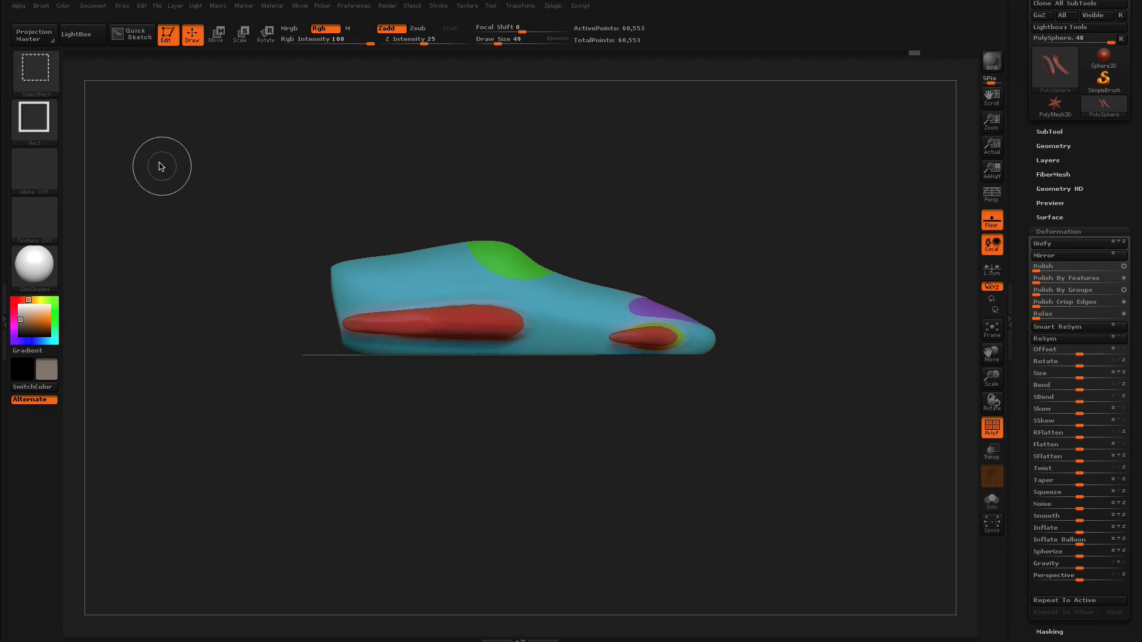
pyautogui.keyDown('ctrl'); pyautogui.keyDown('shift'); pyautogui.click(37, 76); pyautogui.keyUp('shift'); pyautogui.keyUp('ctrl')
pyautogui.click(441, 134)
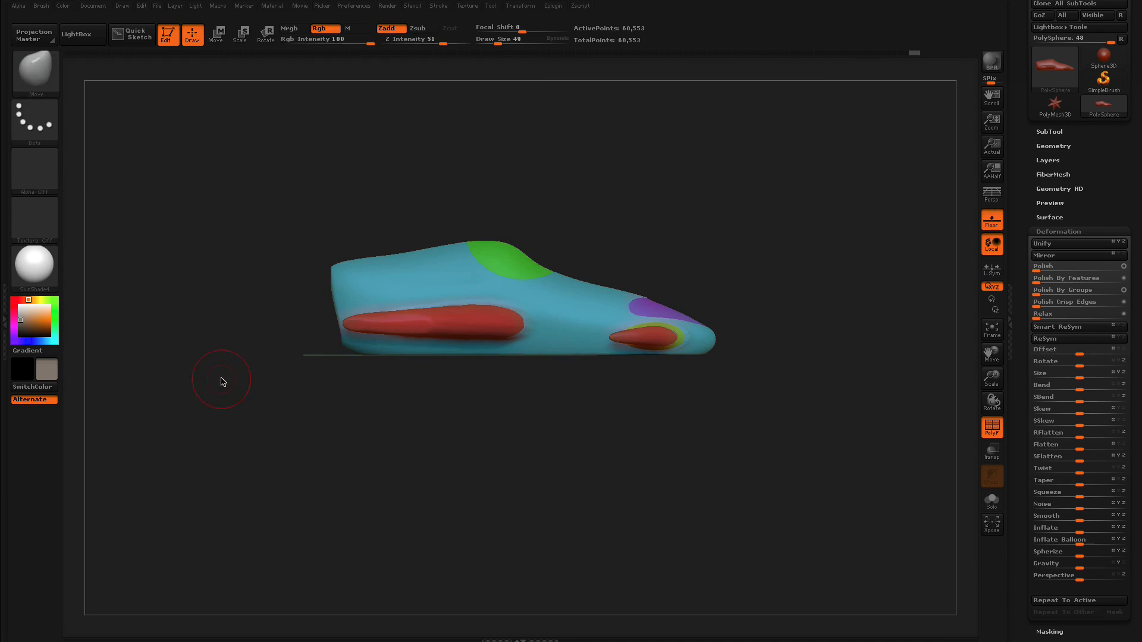
pyautogui.moveTo(235, 335)
pyautogui.keyDown('ctrl'); pyautogui.keyDown('shift'); pyautogui.mouseDown()
pyautogui.moveTo(268, 327)
pyautogui.moveTo(531, 347)
pyautogui.moveTo(536, 330)
pyautogui.moveTo(635, 331)
pyautogui.moveTo(816, 364)
pyautogui.moveTo(890, 364)
pyautogui.moveTo(806, 369)
pyautogui.mouseUp(); pyautogui.keyUp('shift'); pyautogui.keyUp('ctrl')
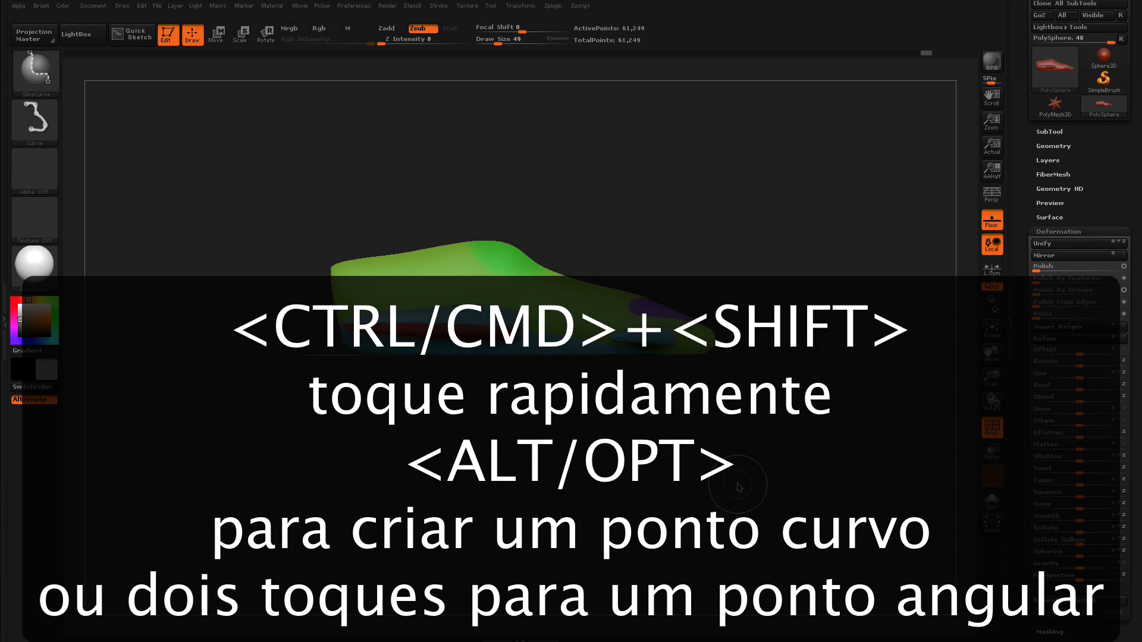
pyautogui.moveTo(724, 453)
pyautogui.mouseDown()
pyautogui.moveTo(698, 496)
pyautogui.moveTo(734, 395)
pyautogui.moveTo(691, 421)
pyautogui.mouseUp()
pyautogui.moveTo(750, 378)
pyautogui.mouseDown()
pyautogui.moveTo(694, 431)
pyautogui.moveTo(698, 384)
pyautogui.mouseUp()
# Isolate the blue upper wing parts with SelectRect, assign them a new polygroup with a SliceCurve stroke, and unhide the rest
pyautogui.keyDown('ctrl'); pyautogui.keyDown('shift'); pyautogui.click(36, 61); pyautogui.keyUp('shift'); pyautogui.keyUp('ctrl')
pyautogui.keyDown('ctrl'); pyautogui.keyDown('shift'); pyautogui.click(148, 84); pyautogui.keyUp('shift'); pyautogui.keyUp('ctrl')
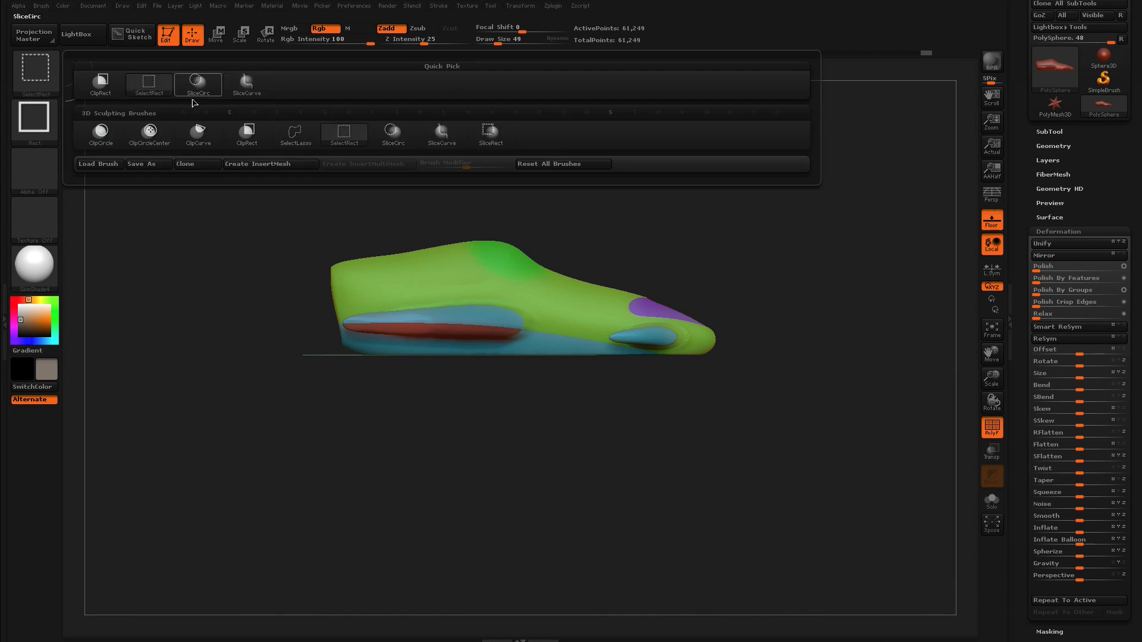
pyautogui.keyDown('ctrl'); pyautogui.keyDown('shift'); pyautogui.click(646, 337); pyautogui.keyUp('shift'); pyautogui.keyUp('ctrl')
pyautogui.moveTo(579, 444); pyautogui.dragTo(574, 458)
pyautogui.keyDown('ctrl'); pyautogui.keyDown('shift'); pyautogui.click(48, 78); pyautogui.keyUp('shift'); pyautogui.keyUp('ctrl')
pyautogui.keyDown('ctrl'); pyautogui.keyDown('shift'); pyautogui.click(443, 134); pyautogui.keyUp('shift'); pyautogui.keyUp('ctrl')
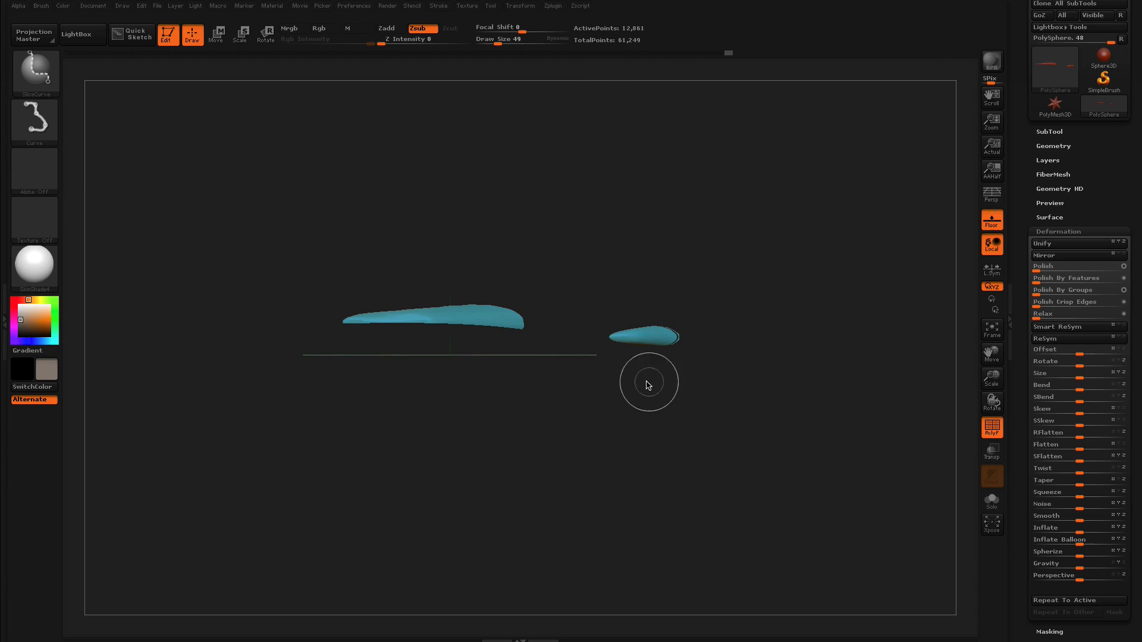
pyautogui.keyDown('ctrl'); pyautogui.keyDown('shift'); pyautogui.moveTo(740, 337); pyautogui.dragTo(741, 338); pyautogui.keyUp('shift'); pyautogui.keyUp('ctrl')
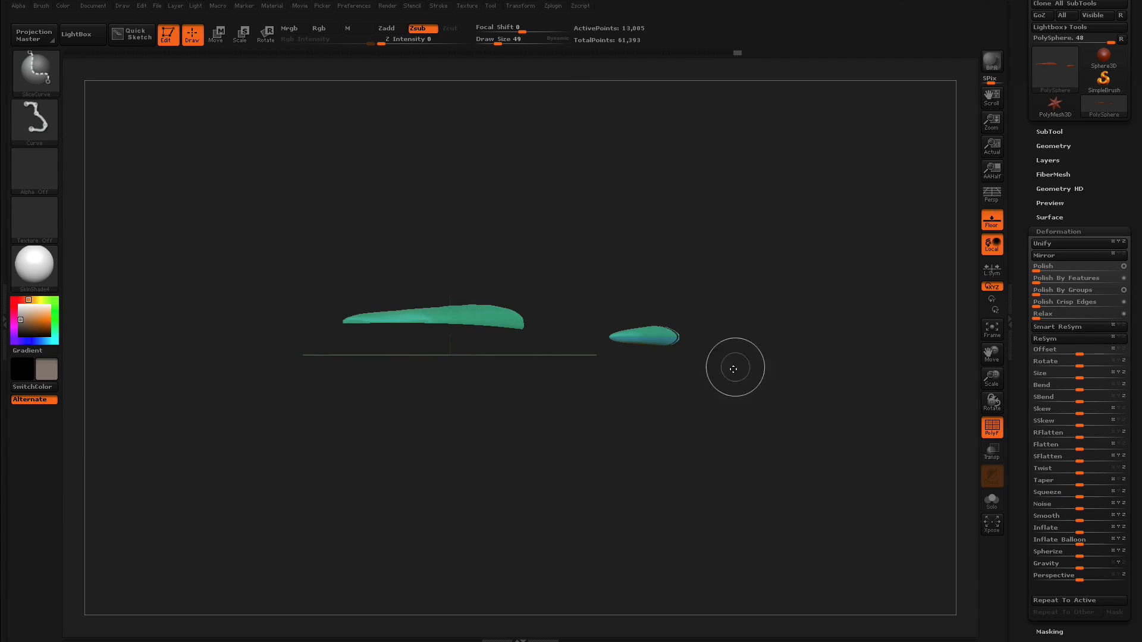
pyautogui.moveTo(715, 418)
pyautogui.mouseDown()
pyautogui.moveTo(712, 359)
pyautogui.moveTo(745, 395)
pyautogui.moveTo(512, 439)
pyautogui.moveTo(551, 415)
pyautogui.moveTo(531, 493)
pyautogui.moveTo(644, 512)
pyautogui.moveTo(584, 501)
pyautogui.moveTo(599, 434)
pyautogui.moveTo(658, 492)
pyautogui.moveTo(653, 476)
pyautogui.mouseUp()
pyautogui.keyDown('ctrl'); pyautogui.keyDown('shift'); pyautogui.click(532, 493); pyautogui.keyUp('shift'); pyautogui.keyUp('ctrl')
# From the rear view, mask an egg-shaped area on the tail and convert it into a polygroup
pyautogui.keyDown('alt'); pyautogui.moveTo(460, 467); pyautogui.dragTo(530, 385); pyautogui.keyUp('alt')
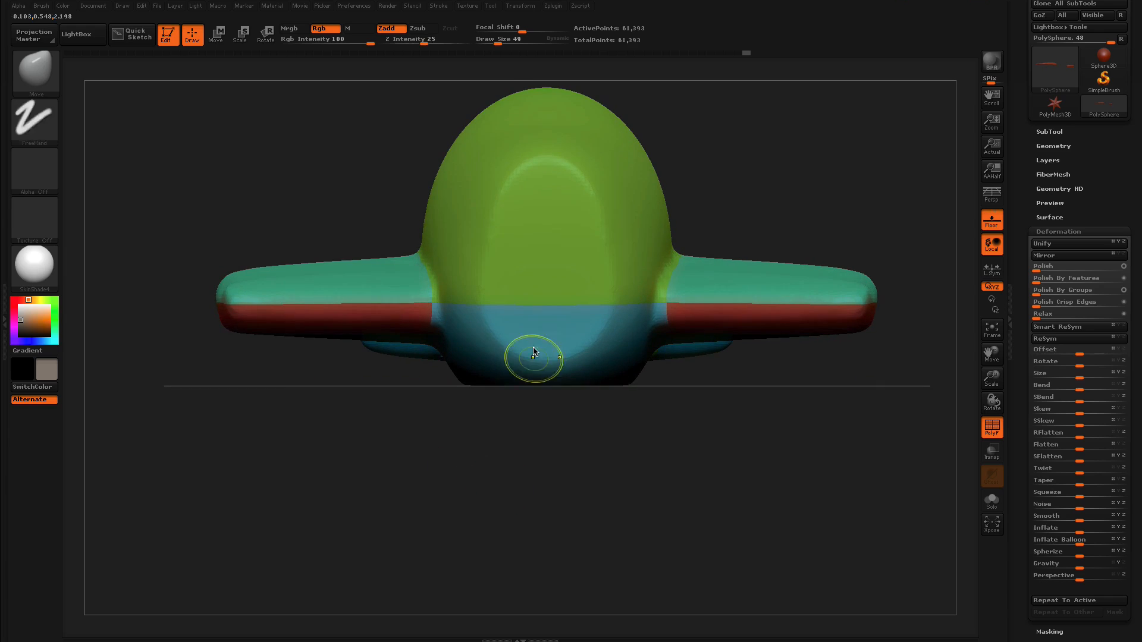
pyautogui.keyDown('ctrl'); pyautogui.moveTo(552, 239); pyautogui.dragTo(553, 201); pyautogui.keyUp('ctrl')
pyautogui.moveTo(530, 193)
pyautogui.mouseDown()
pyautogui.moveTo(502, 298)
pyautogui.moveTo(523, 332)
pyautogui.moveTo(559, 226)
pyautogui.moveTo(523, 324)
pyautogui.mouseUp()
pyautogui.hotkey('ctrl', 'w')
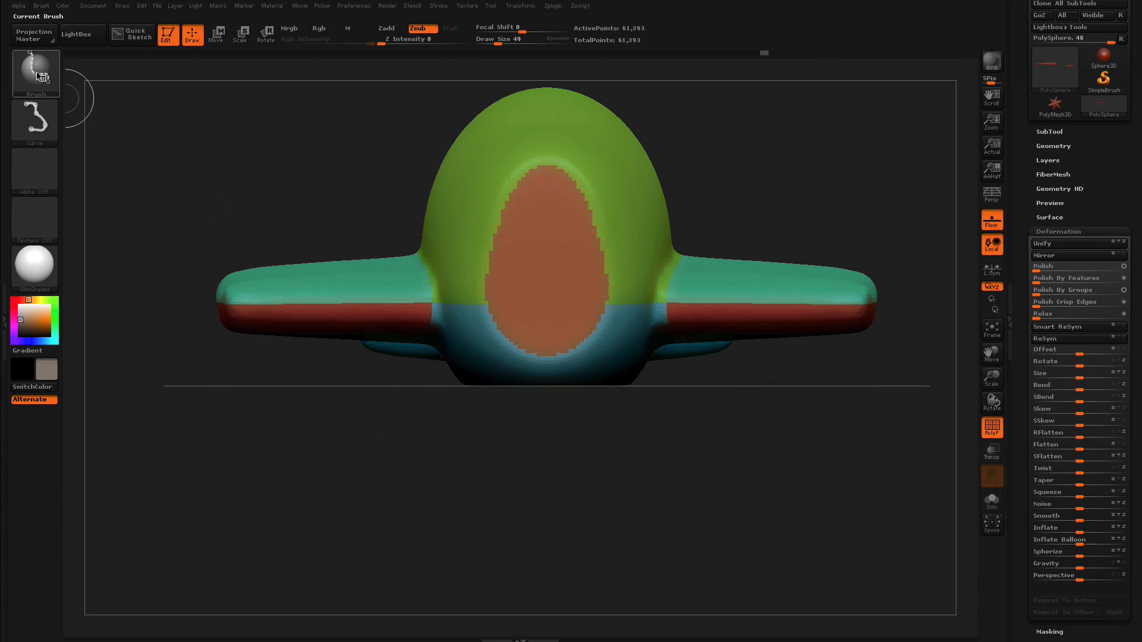
# Isolate the egg-shaped tail polygroup, smooth its border with Polish By Groups, and show the whole model
pyautogui.keyDown('ctrl'); pyautogui.keyDown('shift'); pyautogui.click(555, 311); pyautogui.keyUp('shift'); pyautogui.keyUp('ctrl')
pyautogui.click(1038, 291)
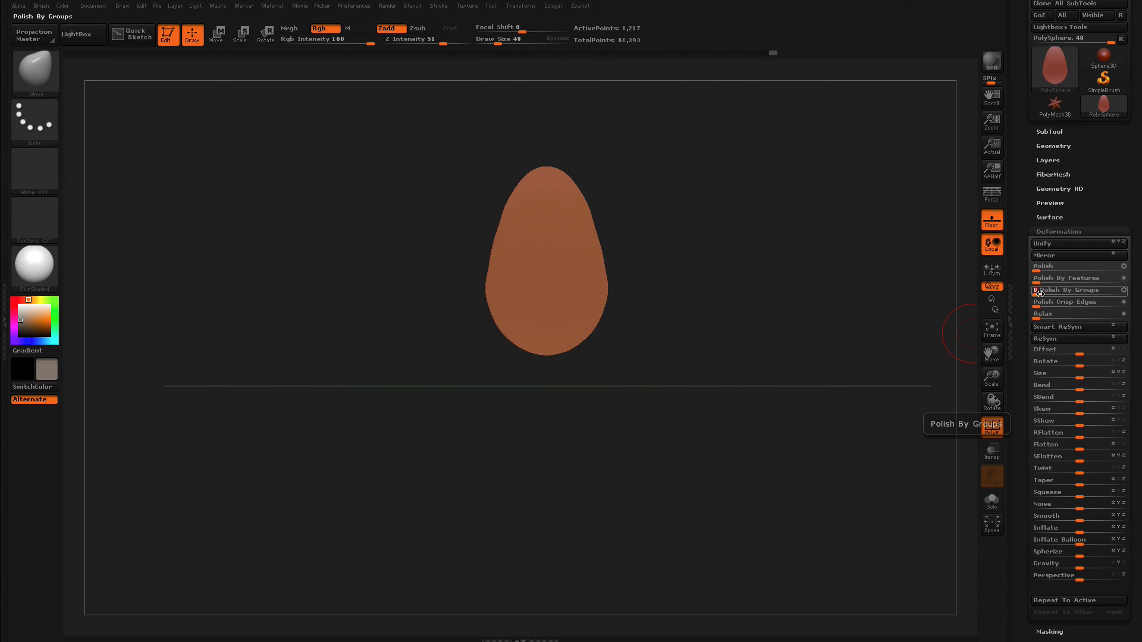
pyautogui.keyDown('ctrl'); pyautogui.keyDown('shift'); pyautogui.click(833, 523); pyautogui.keyUp('shift'); pyautogui.keyUp('ctrl')
# Isolate the green upper body and, from the top view, mask a crosswise band between nose and canopy as a new polygroup
pyautogui.moveTo(834, 522)
pyautogui.mouseDown()
pyautogui.moveTo(834, 458)
pyautogui.moveTo(772, 456)
pyautogui.moveTo(691, 461)
pyautogui.moveTo(793, 482)
pyautogui.moveTo(388, 503)
pyautogui.mouseUp()
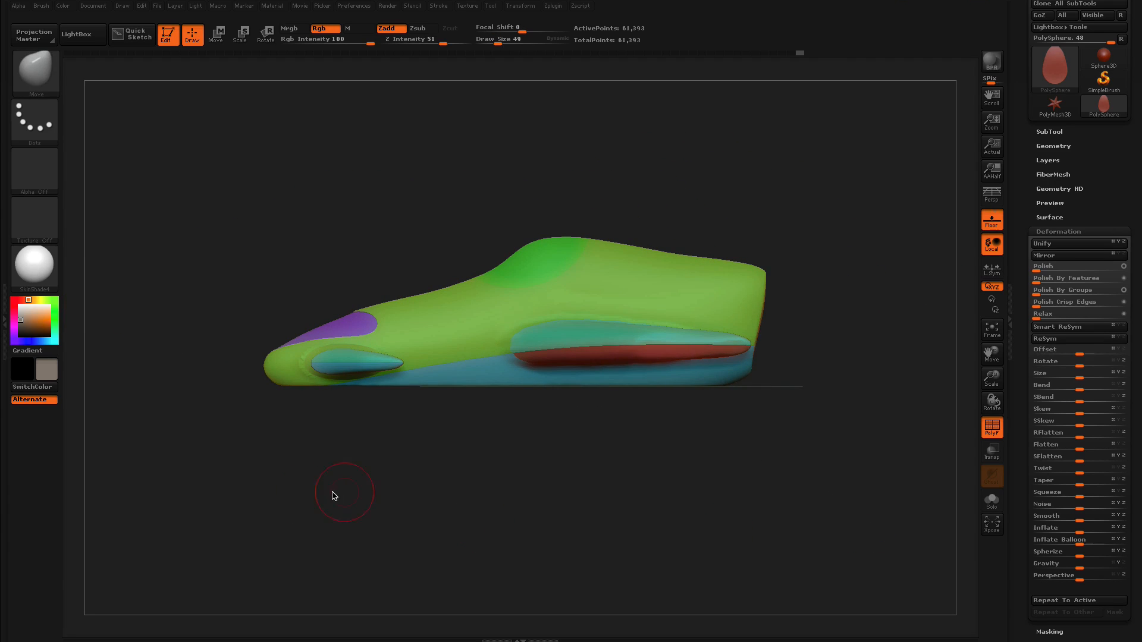
pyautogui.keyDown('ctrl'); pyautogui.keyDown('shift'); pyautogui.click(448, 322); pyautogui.keyUp('shift'); pyautogui.keyUp('ctrl')
pyautogui.moveTo(433, 194)
pyautogui.mouseDown()
pyautogui.moveTo(435, 280)
pyautogui.moveTo(404, 240)
pyautogui.moveTo(438, 357)
pyautogui.mouseUp()
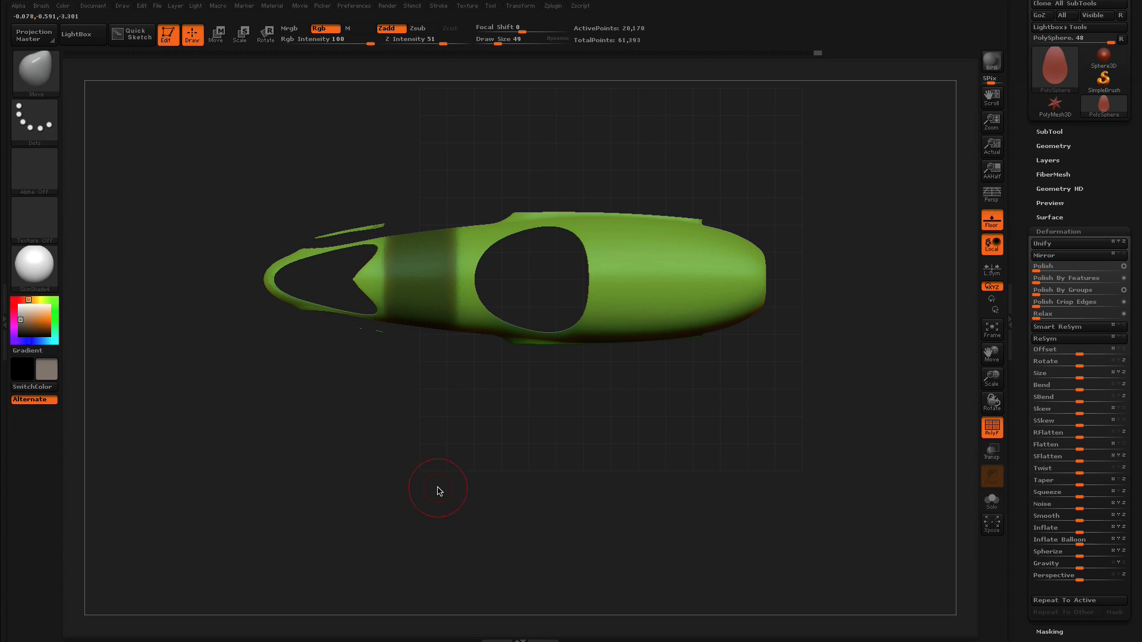
pyautogui.hotkey('ctrl', 'w')
pyautogui.keyDown('ctrl'); pyautogui.keyDown('shift'); pyautogui.click(76, 108); pyautogui.keyUp('shift'); pyautogui.keyUp('ctrl')
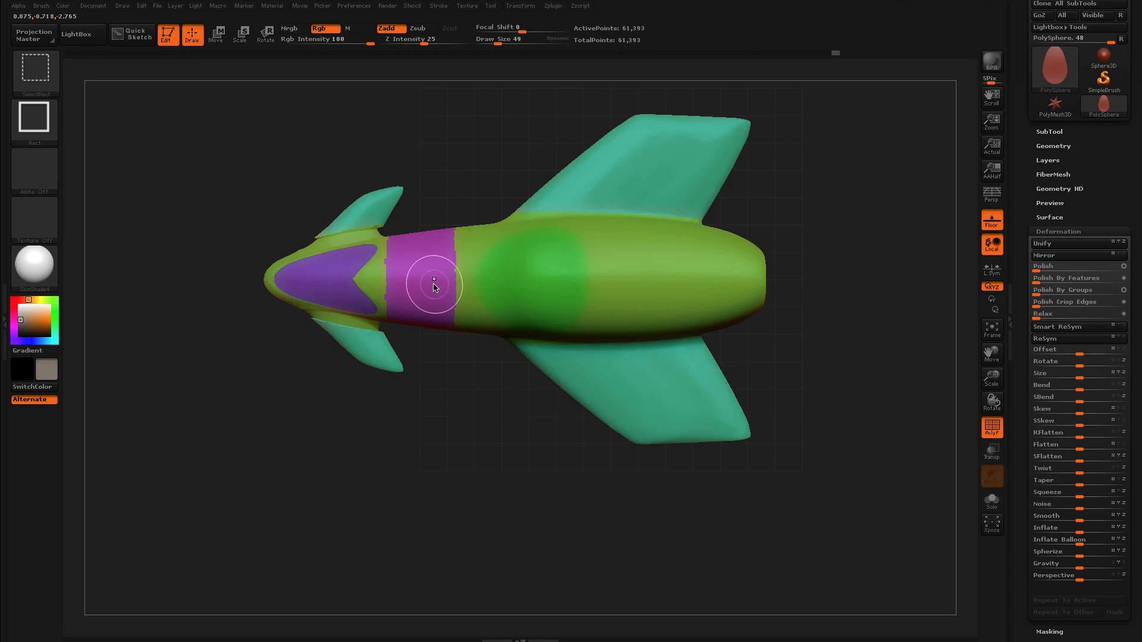
# Isolate the magenta band polygroup, smooth its edges with Polish By Groups, and unhide the other polygroups
pyautogui.keyDown('ctrl'); pyautogui.keyDown('shift'); pyautogui.click(448, 268); pyautogui.keyUp('shift'); pyautogui.keyUp('ctrl')
pyautogui.moveTo(1036, 293); pyautogui.dragTo(1043, 294)
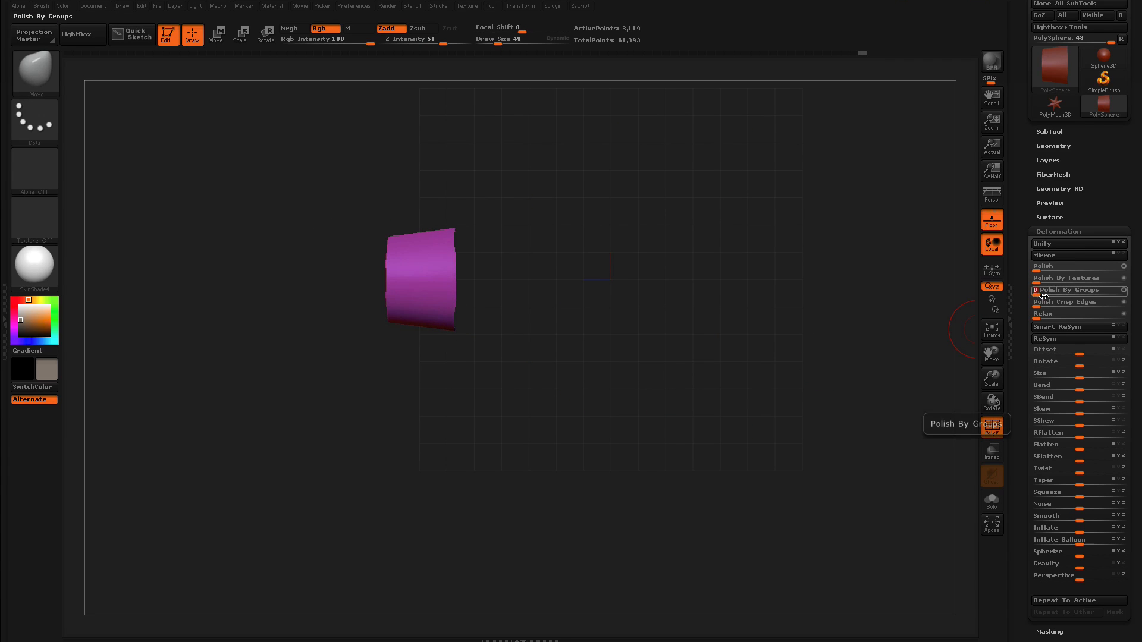
pyautogui.keyDown('ctrl'); pyautogui.keyDown('shift'); pyautogui.click(826, 434); pyautogui.keyUp('shift'); pyautogui.keyUp('ctrl')
# Isolate the green upper body from the side, slice it with a flowing SliceCurve from nose to tail, and unhide everything
pyautogui.moveTo(827, 433)
pyautogui.mouseDown()
pyautogui.moveTo(823, 342)
pyautogui.moveTo(832, 417)
pyautogui.mouseUp()
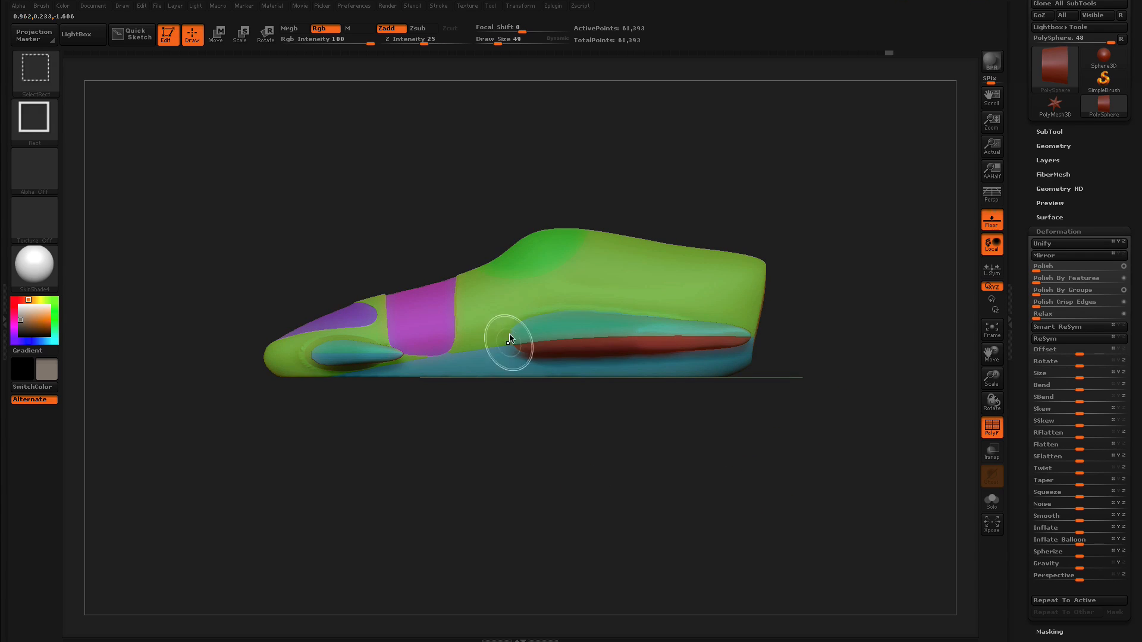
pyautogui.keyDown('ctrl'); pyautogui.keyDown('shift'); pyautogui.click(469, 370); pyautogui.keyUp('shift'); pyautogui.keyUp('ctrl')
pyautogui.moveTo(269, 458)
pyautogui.mouseDown()
pyautogui.moveTo(289, 486)
pyautogui.moveTo(395, 459)
pyautogui.moveTo(296, 474)
pyautogui.mouseUp()
pyautogui.press('b')
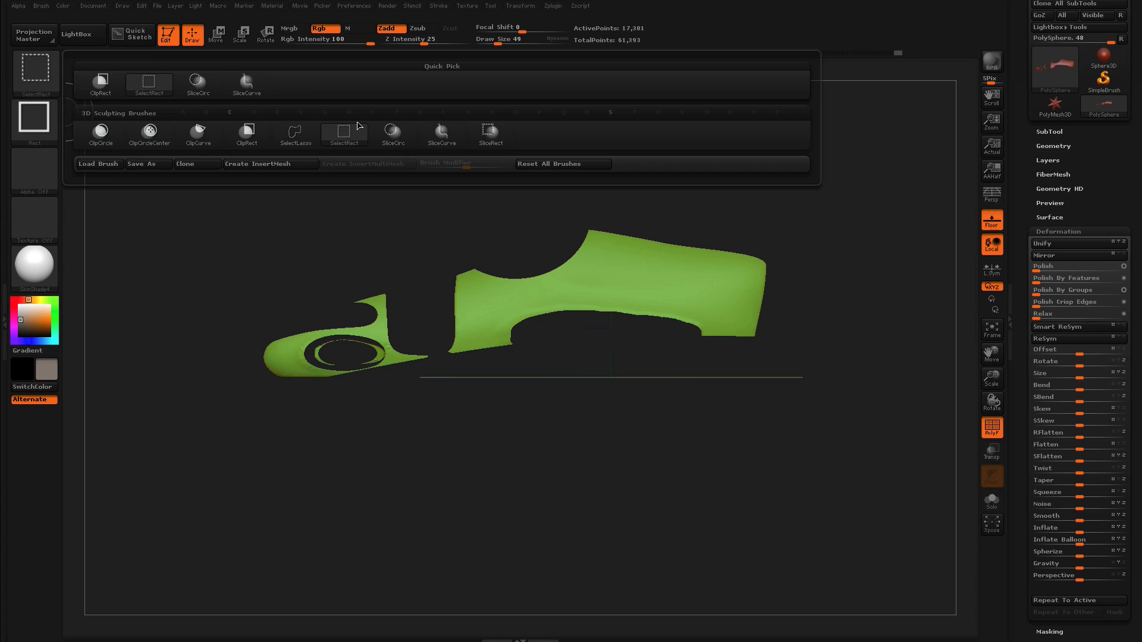
pyautogui.click(490, 135)
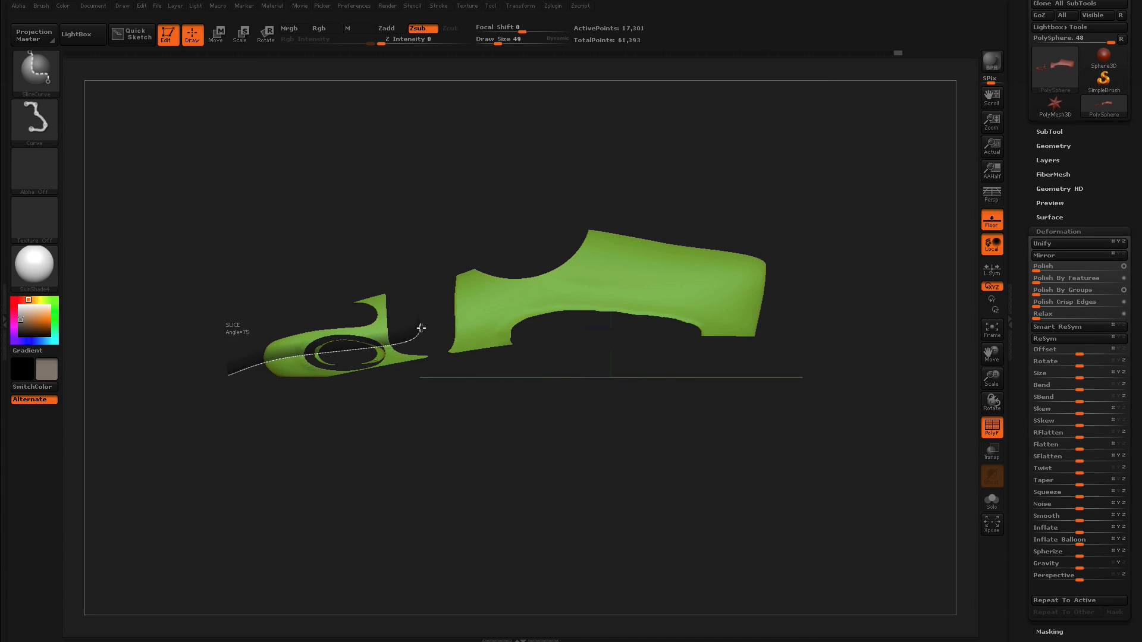
pyautogui.moveTo(524, 302); pyautogui.dragTo(603, 295)
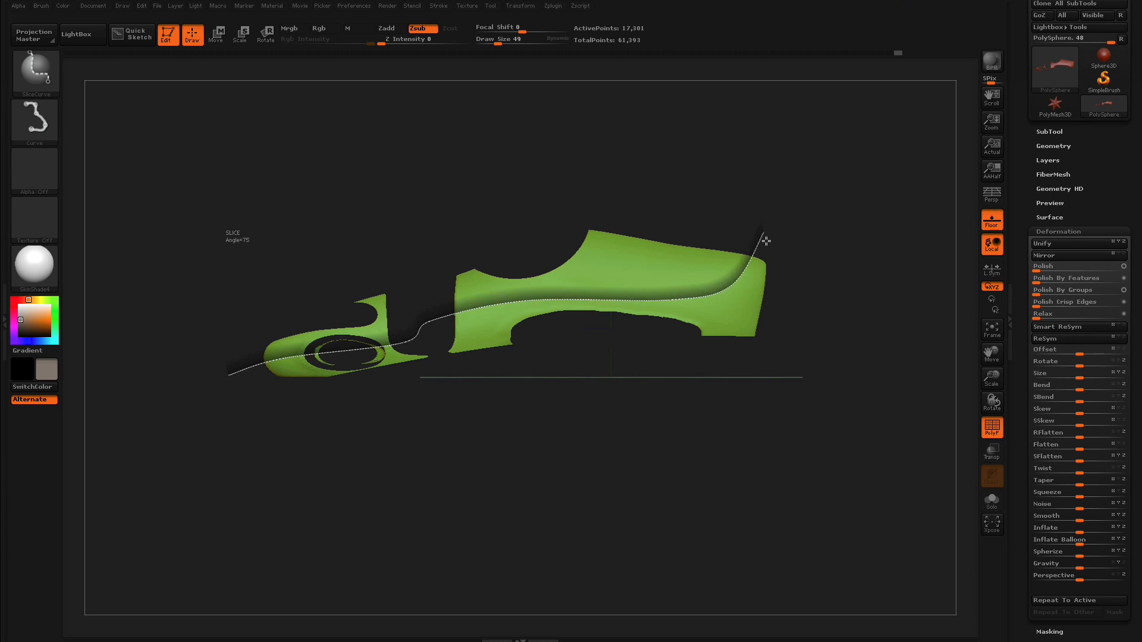
pyautogui.keyDown('ctrl'); pyautogui.keyDown('shift'); pyautogui.moveTo(767, 241); pyautogui.dragTo(767, 242); pyautogui.keyUp('shift'); pyautogui.keyUp('ctrl')
pyautogui.keyDown('ctrl'); pyautogui.keyDown('shift'); pyautogui.click(885, 309); pyautogui.keyUp('shift'); pyautogui.keyUp('ctrl')
pyautogui.moveTo(876, 319)
pyautogui.mouseDown()
pyautogui.moveTo(864, 332)
pyautogui.moveTo(880, 355)
pyautogui.moveTo(822, 315)
pyautogui.moveTo(783, 313)
pyautogui.moveTo(864, 323)
pyautogui.moveTo(841, 391)
pyautogui.moveTo(742, 523)
pyautogui.mouseUp()
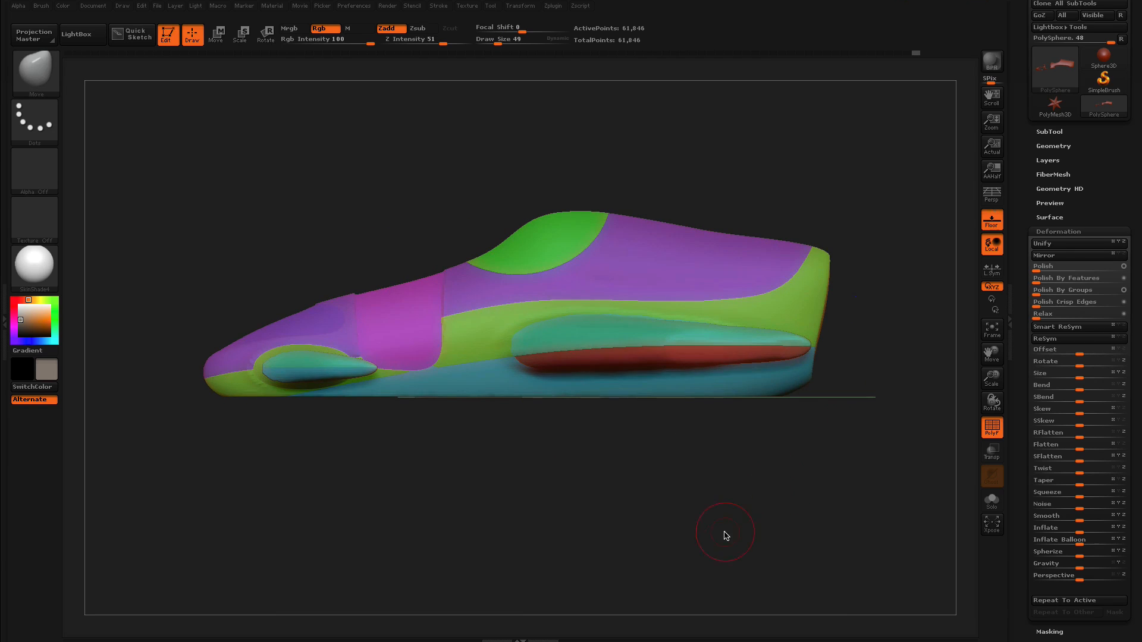
# Smooth the whole model with Polish By Features, hiding the polygroup colors to check the surface and showing them again
pyautogui.hotkey('shift', 'f')
pyautogui.moveTo(1070, 278); pyautogui.dragTo(1047, 280)
pyautogui.moveTo(684, 488)
pyautogui.mouseDown()
pyautogui.moveTo(776, 533)
pyautogui.moveTo(836, 505)
pyautogui.moveTo(795, 531)
pyautogui.moveTo(737, 487)
pyautogui.moveTo(857, 431)
pyautogui.mouseUp()
pyautogui.hotkey('shift', 'f')
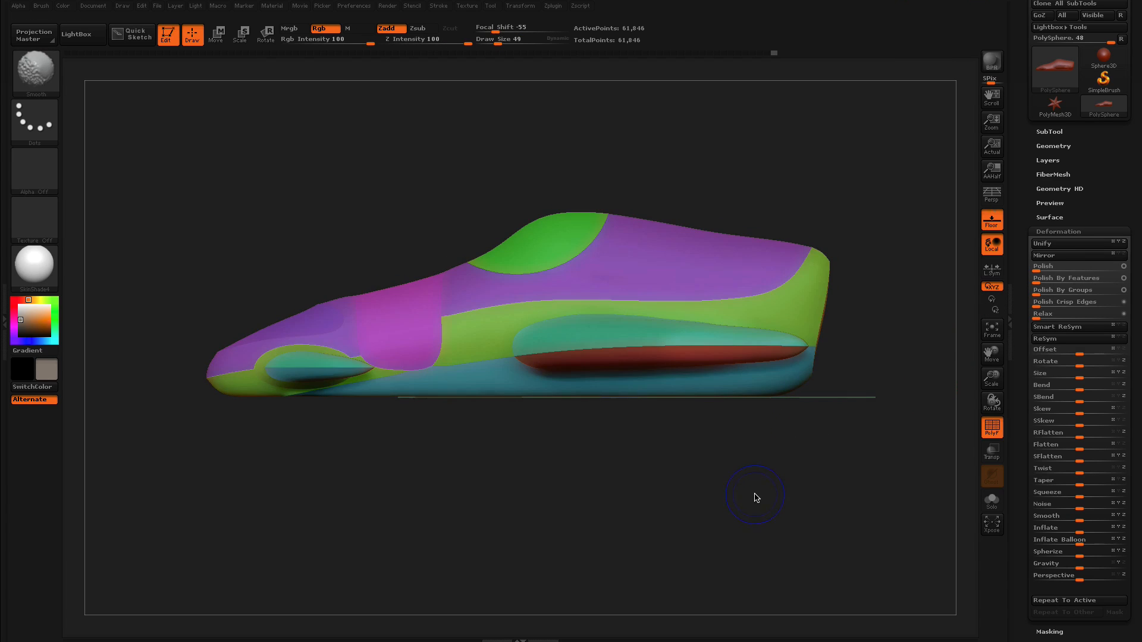
pyautogui.moveTo(759, 489)
pyautogui.mouseDown()
pyautogui.moveTo(739, 488)
pyautogui.moveTo(757, 493)
pyautogui.mouseUp()
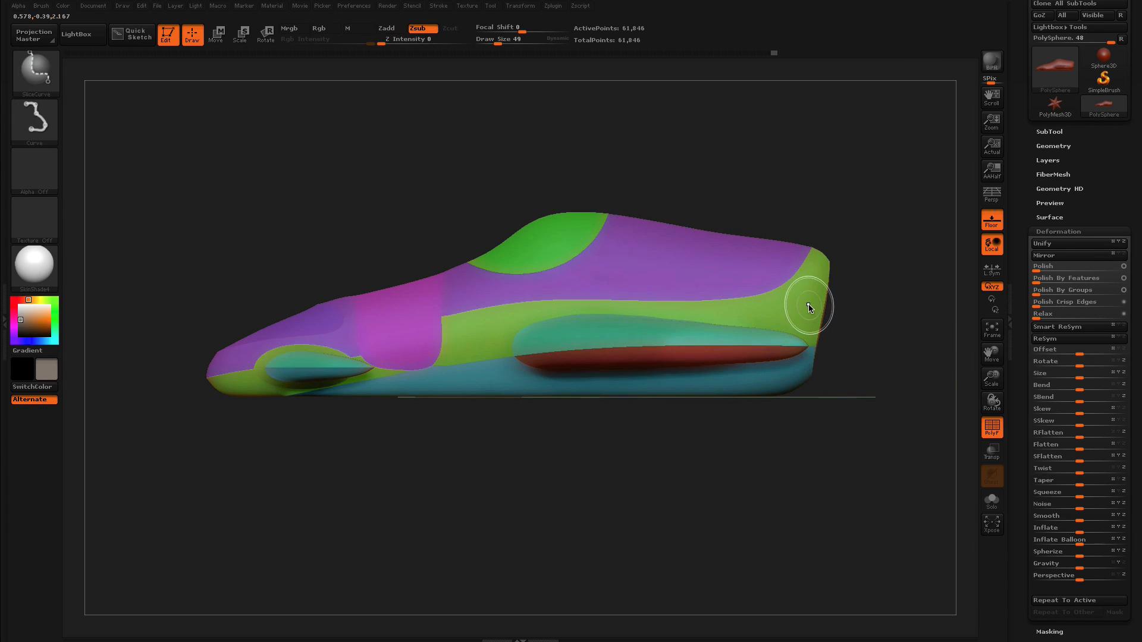
pyautogui.press('b')
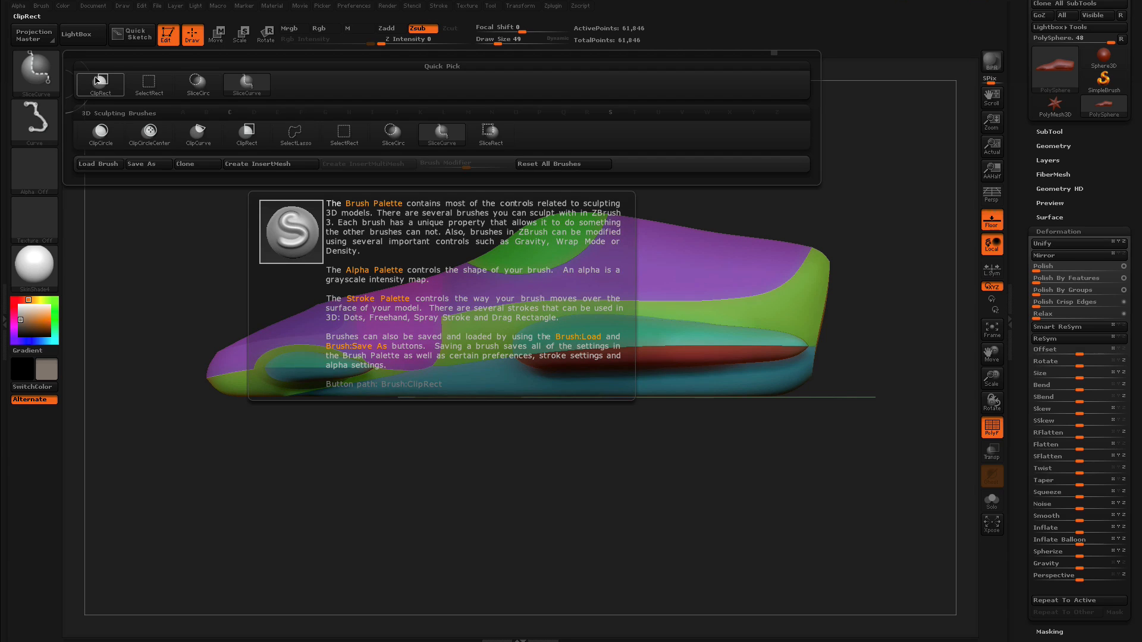
pyautogui.moveTo(505, 489); pyautogui.dragTo(501, 518)
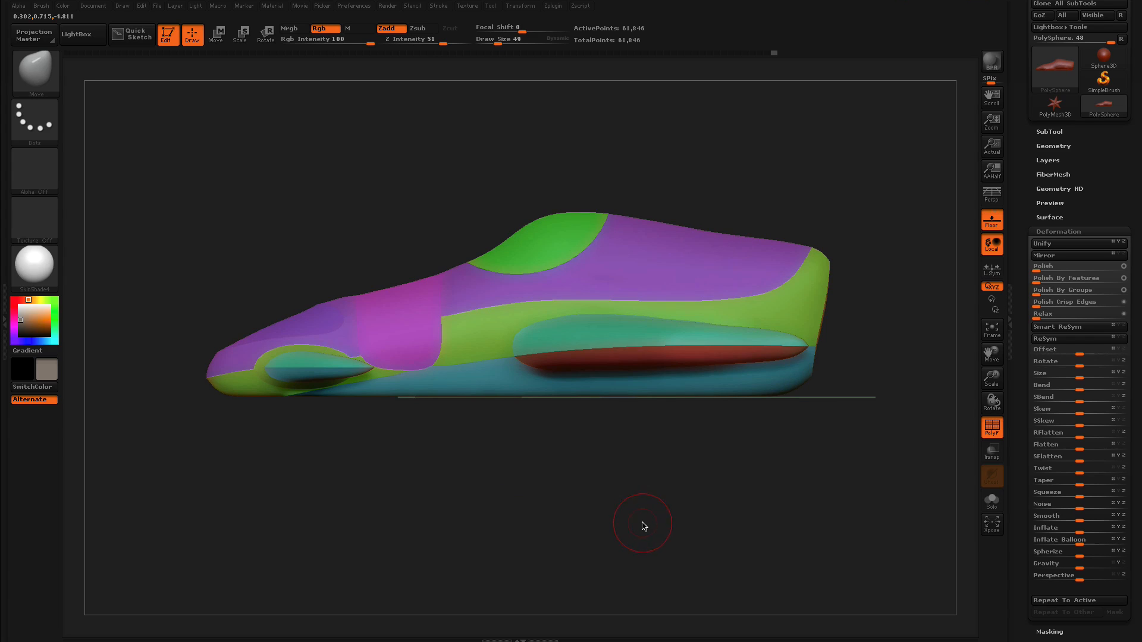
# Isolate and mask the orange tail cap polygroup, unhide the rest, and invert the mask so only the cap stays unmasked
pyautogui.moveTo(635, 524); pyautogui.dragTo(598, 526)
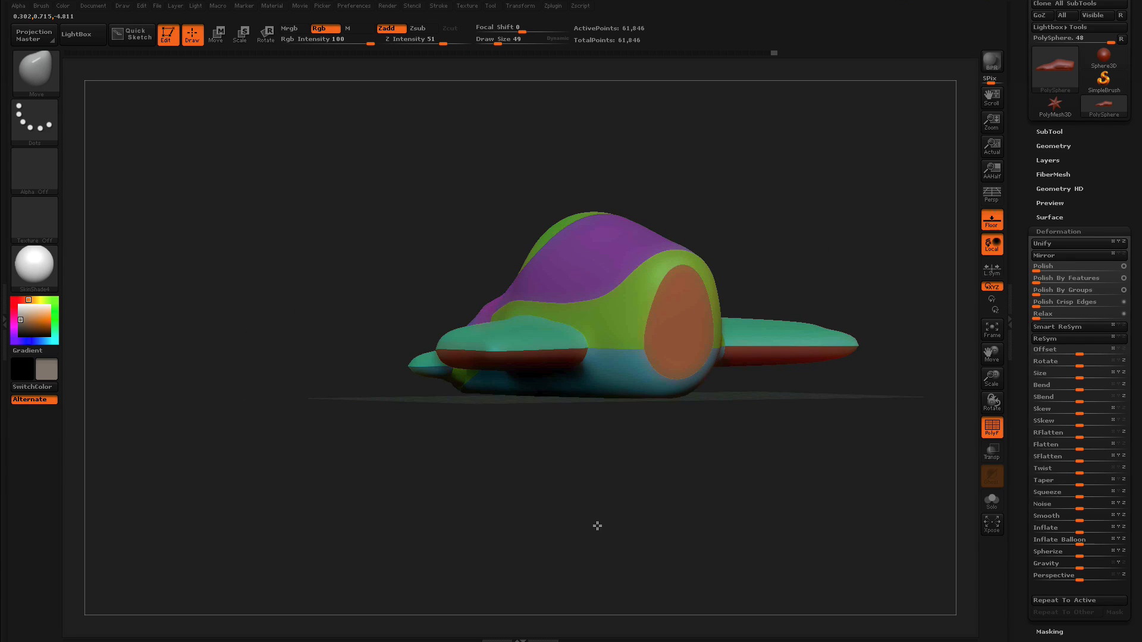
pyautogui.hotkey('ctrl', 'shift')
pyautogui.keyDown('ctrl'); pyautogui.keyDown('shift'); pyautogui.click(679, 325); pyautogui.keyUp('shift'); pyautogui.keyUp('ctrl')
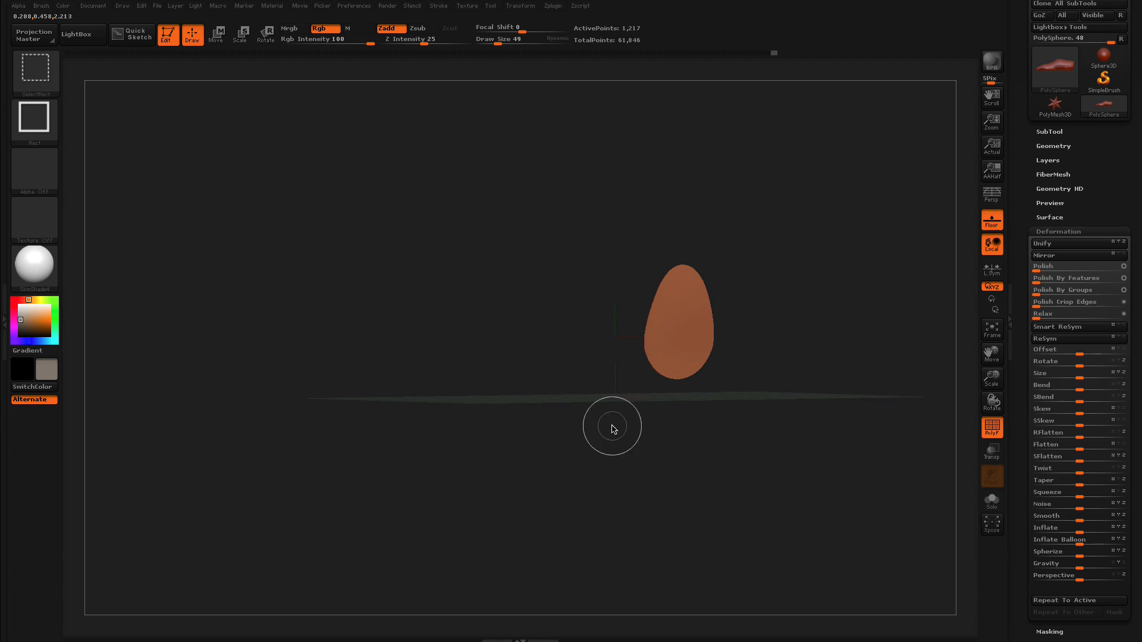
pyautogui.press('ctrl')
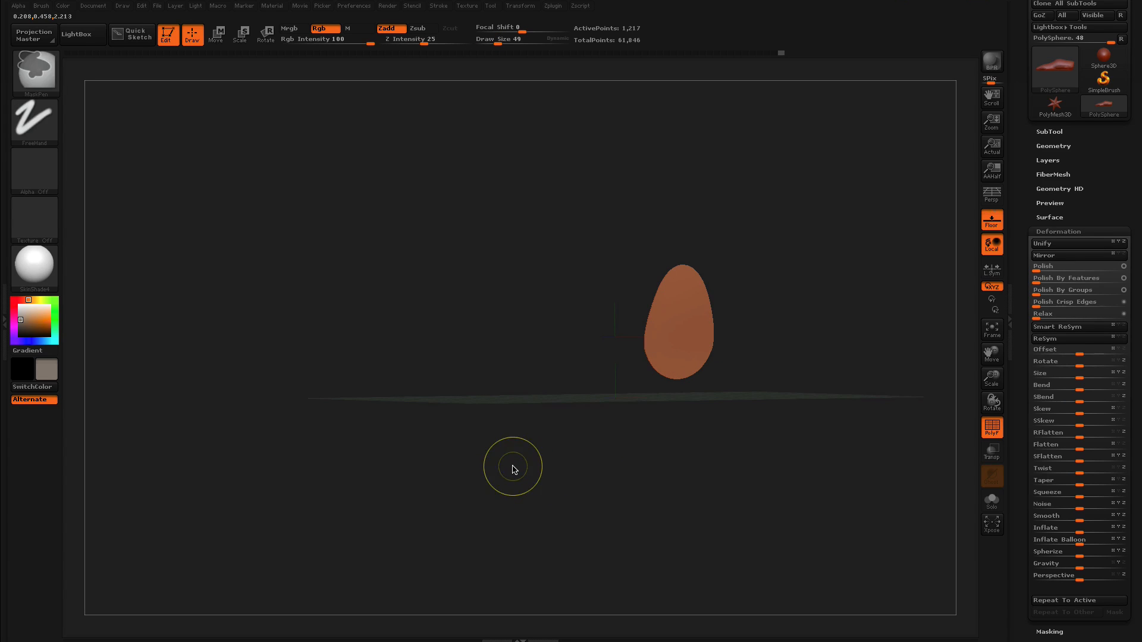
pyautogui.keyDown('ctrl'); pyautogui.click(513, 466); pyautogui.keyUp('ctrl')
pyautogui.hotkey('ctrl', 'shift')
pyautogui.keyDown('ctrl'); pyautogui.keyDown('shift'); pyautogui.click(498, 505); pyautogui.keyUp('shift'); pyautogui.keyUp('ctrl')
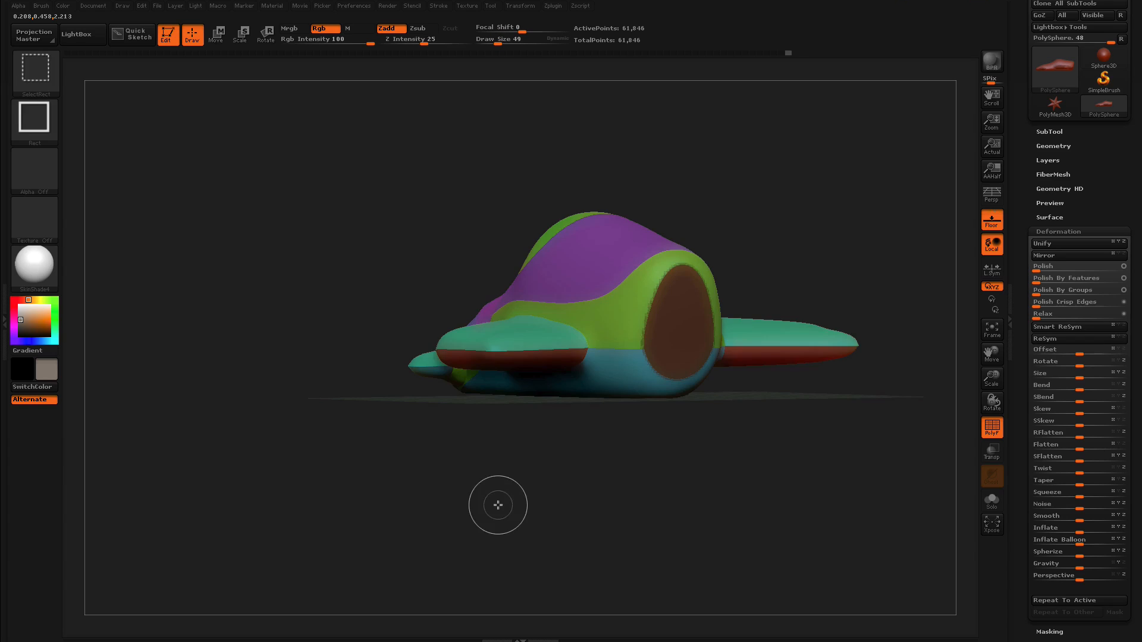
pyautogui.keyDown('ctrl'); pyautogui.click(495, 512); pyautogui.keyUp('ctrl')
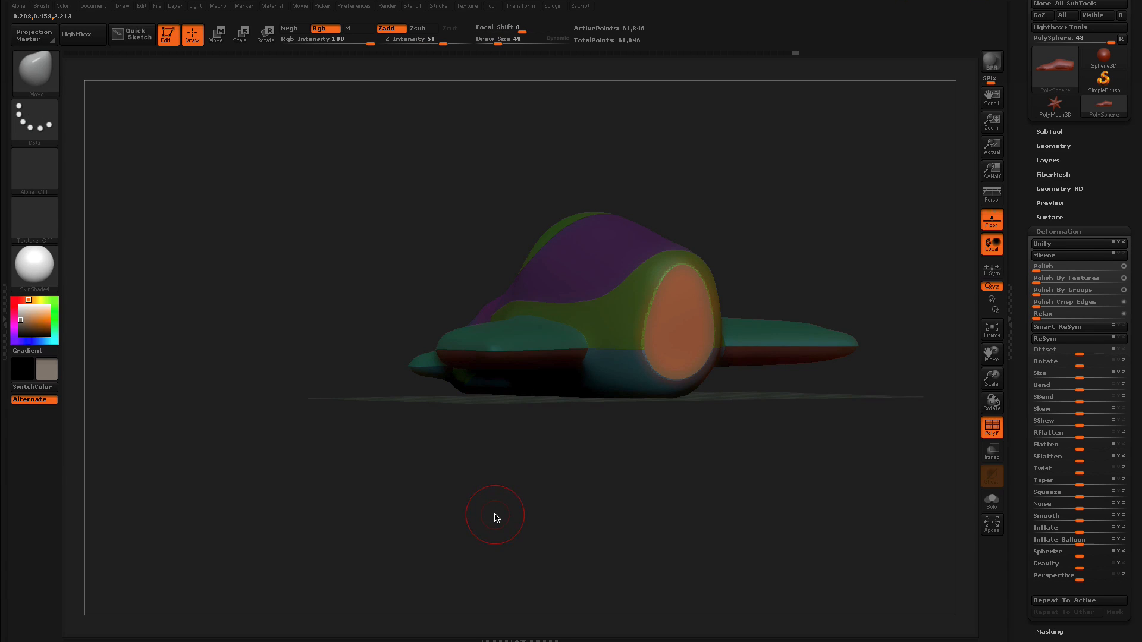
# Place a Move transpose line on the orange tail cap, perpendicular to its surface, and view it from the side
pyautogui.press('w')
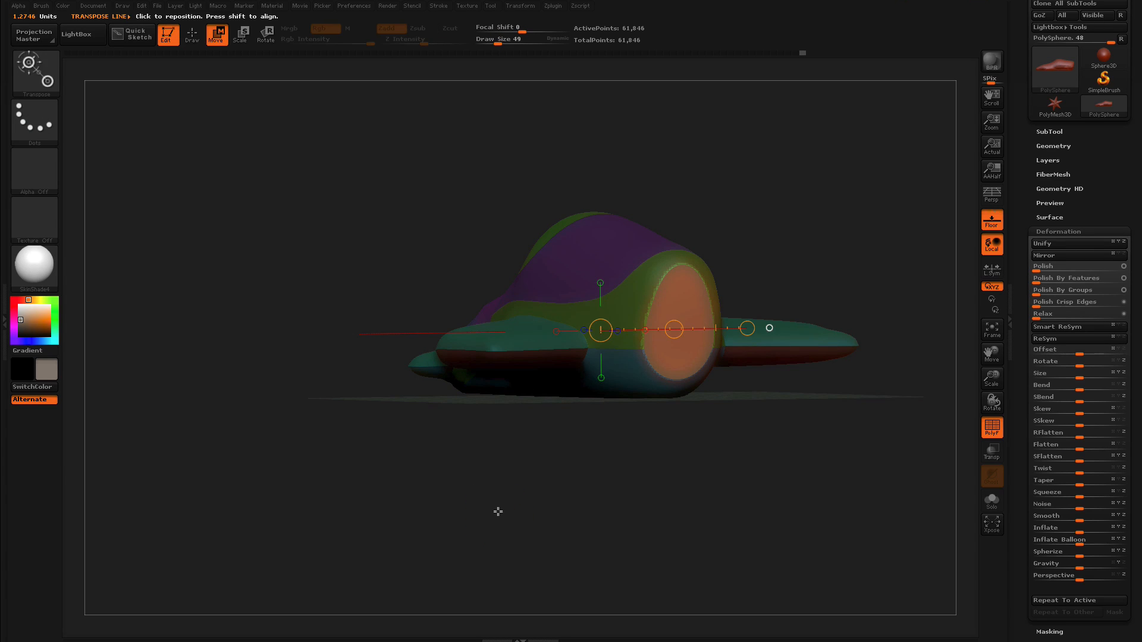
pyautogui.moveTo(508, 492); pyautogui.dragTo(498, 510)
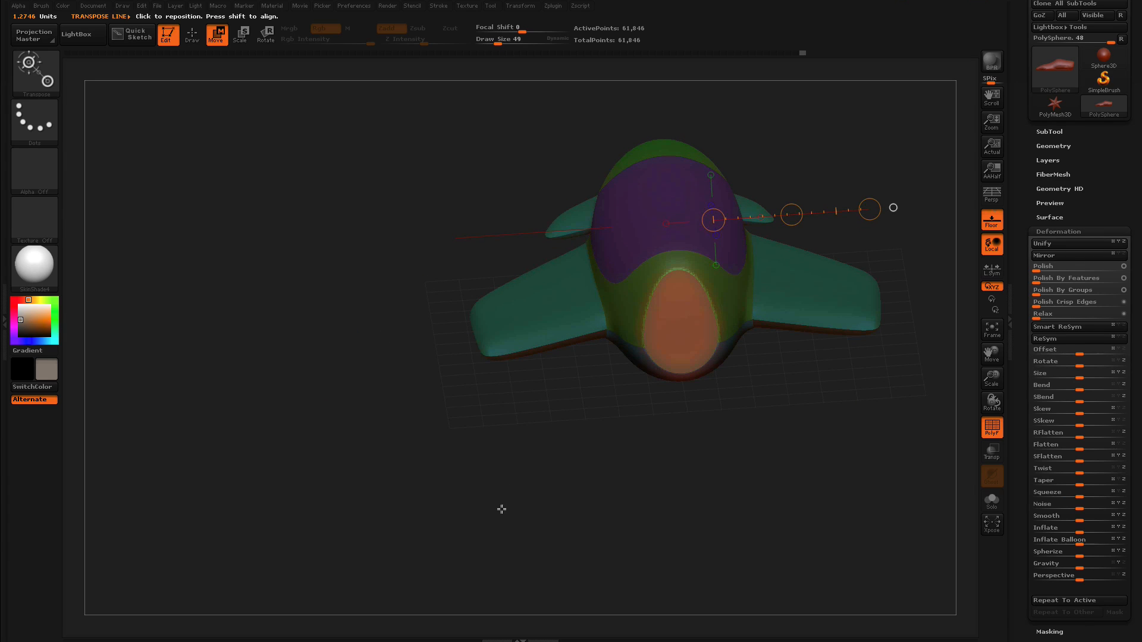
pyautogui.click(679, 331)
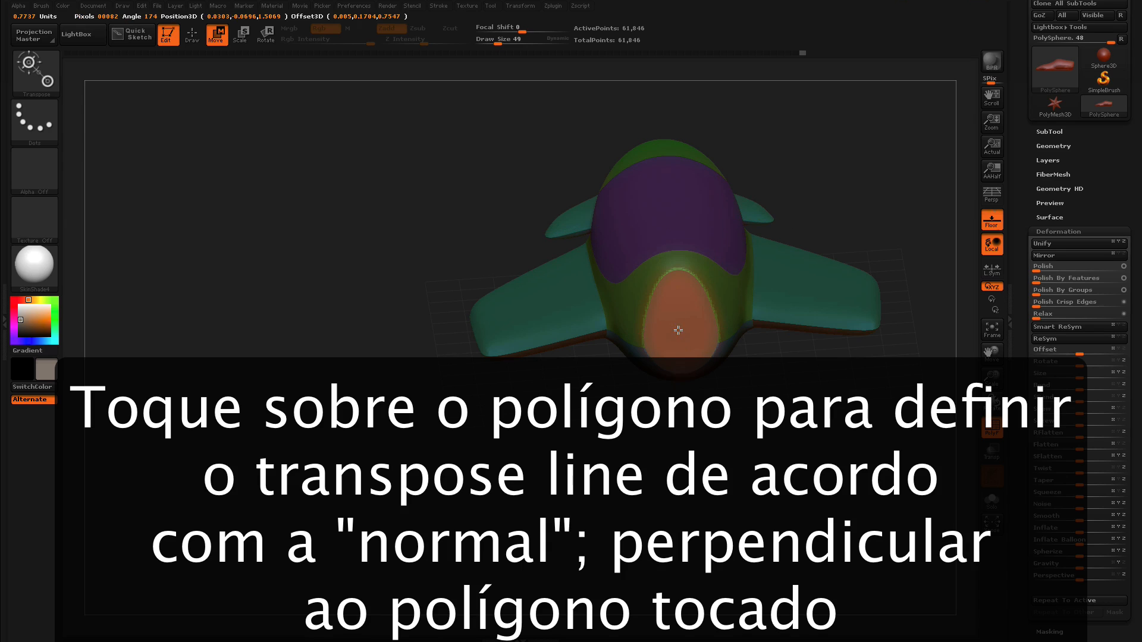
pyautogui.moveTo(655, 476); pyautogui.dragTo(598, 448)
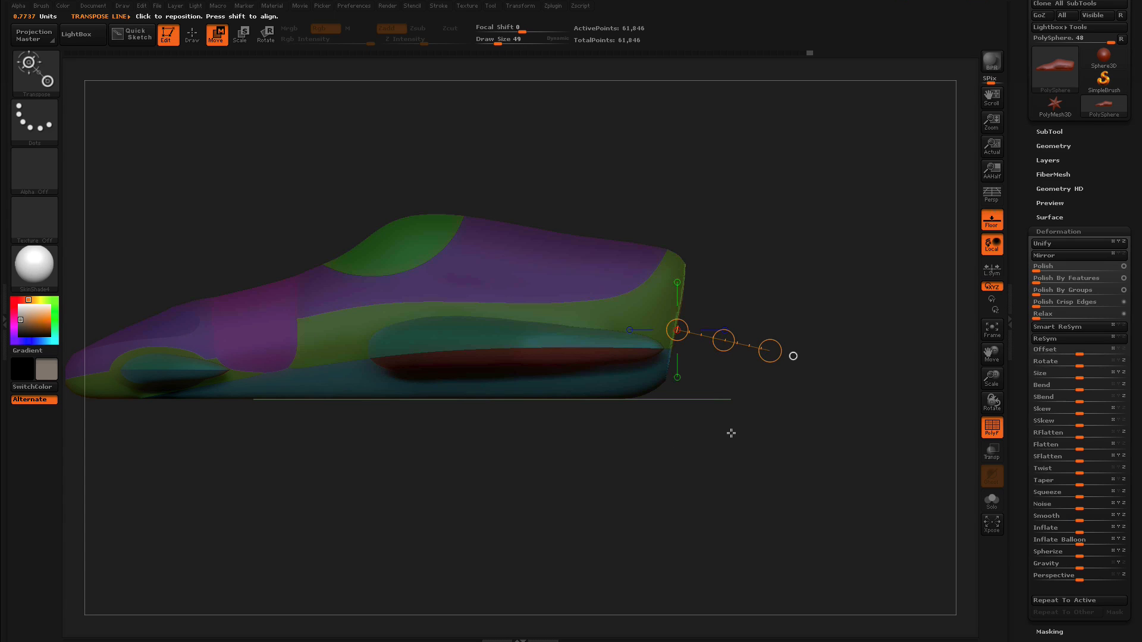
# Undo a trial move of the tail cap and extrude the cap slightly inward along the transpose line
pyautogui.press('ctrl')
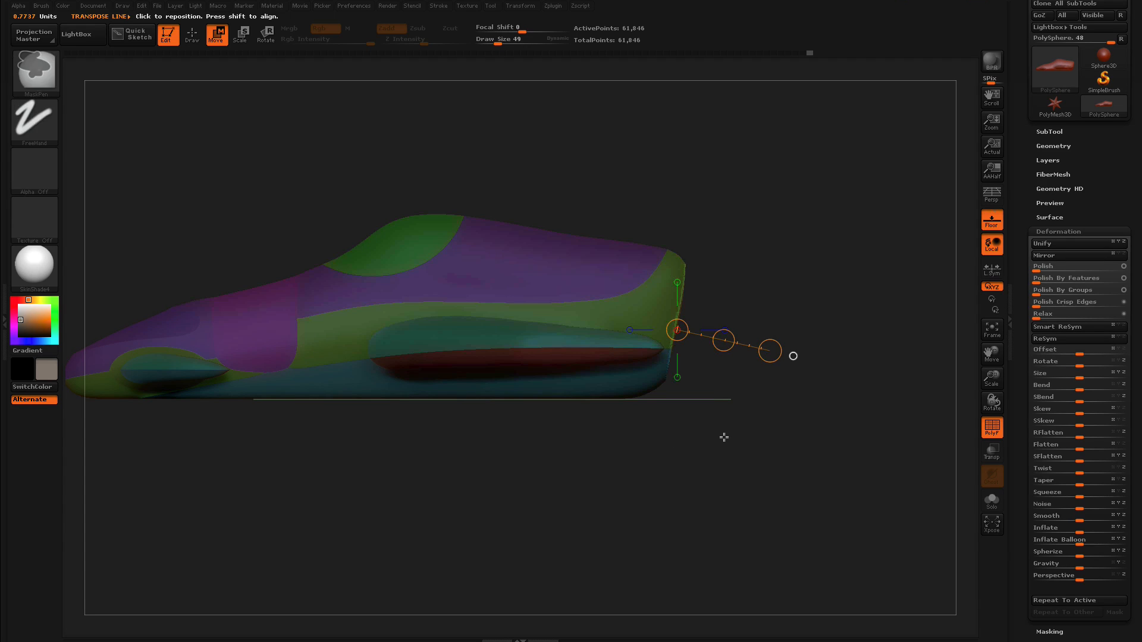
pyautogui.moveTo(737, 434)
pyautogui.mouseDown()
pyautogui.moveTo(720, 446)
pyautogui.moveTo(721, 430)
pyautogui.mouseUp()
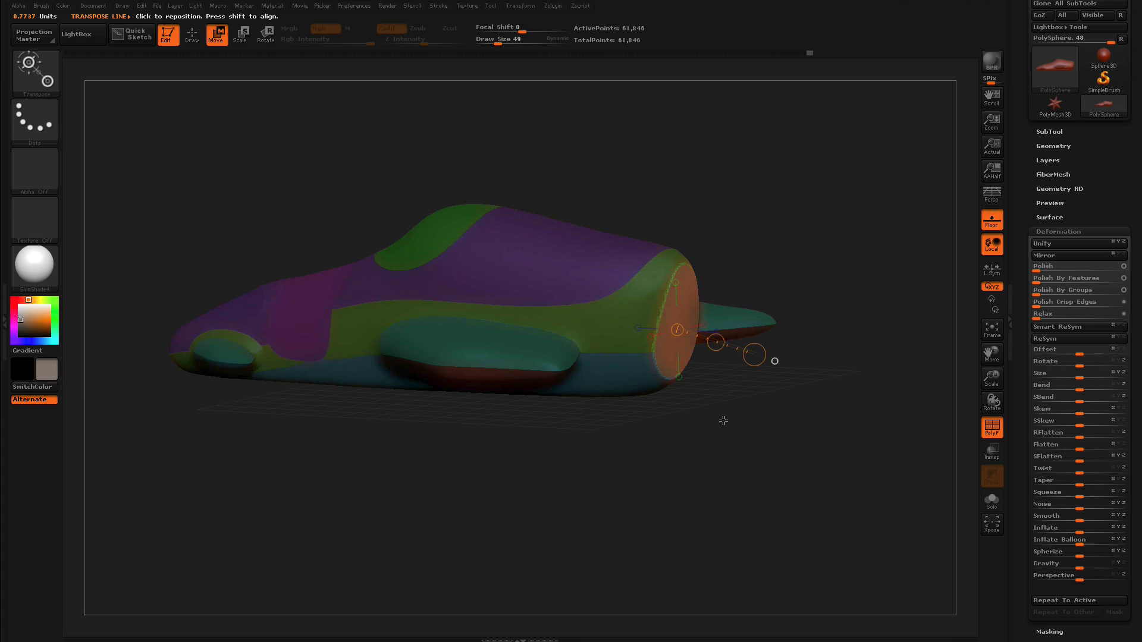
pyautogui.moveTo(716, 342); pyautogui.dragTo(702, 336)
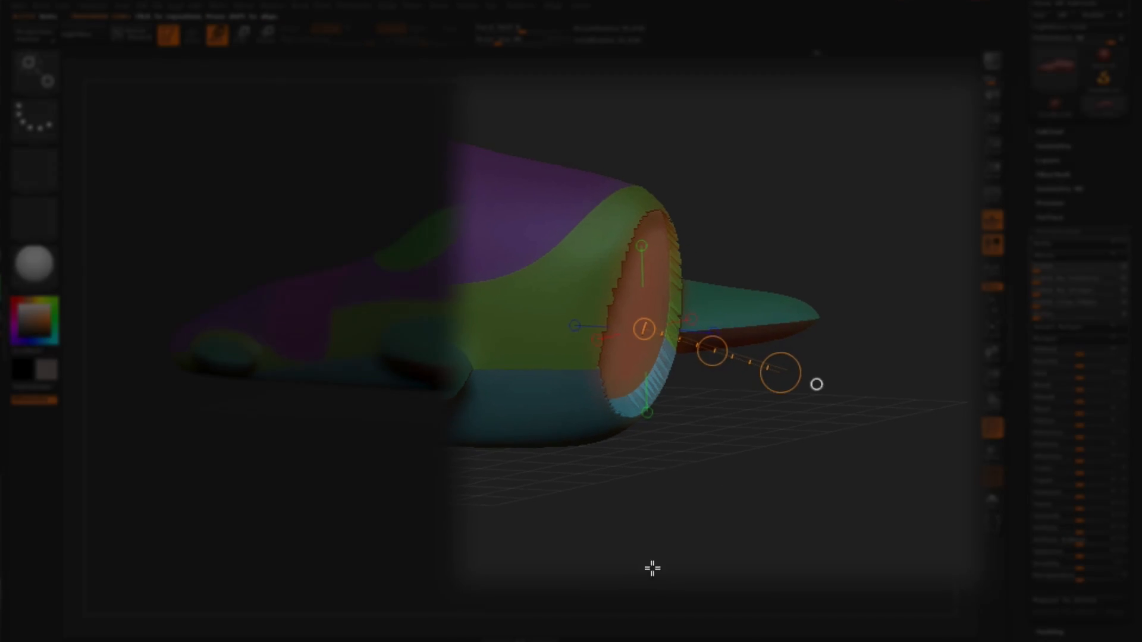
pyautogui.hotkey('ctrl', 'z')
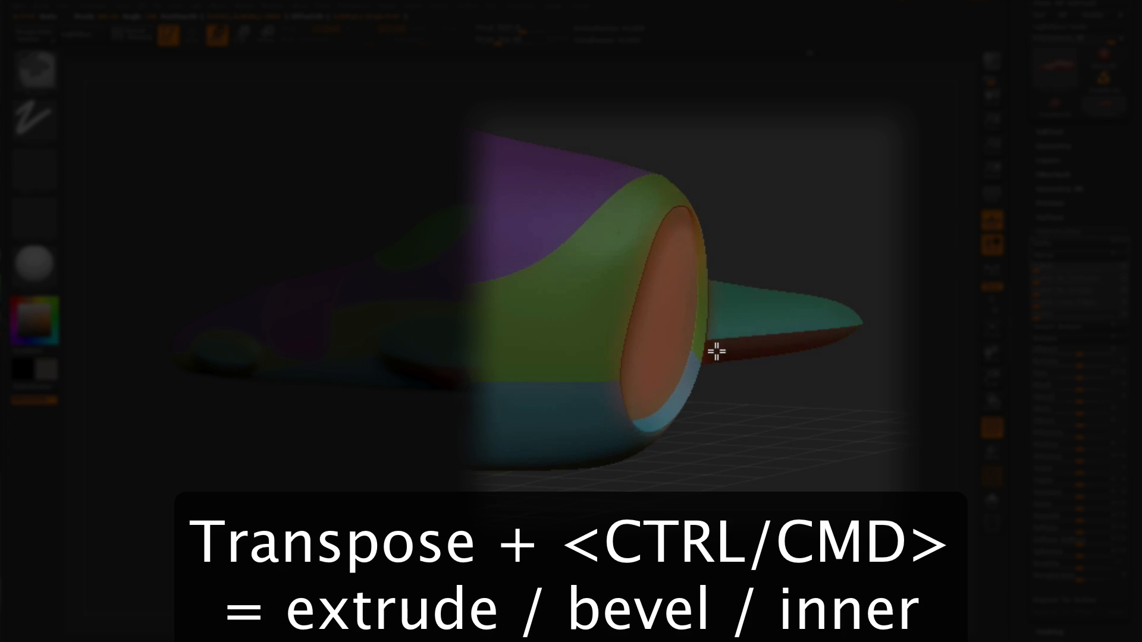
pyautogui.keyDown('ctrl'); pyautogui.moveTo(717, 351); pyautogui.dragTo(714, 349); pyautogui.keyUp('ctrl')
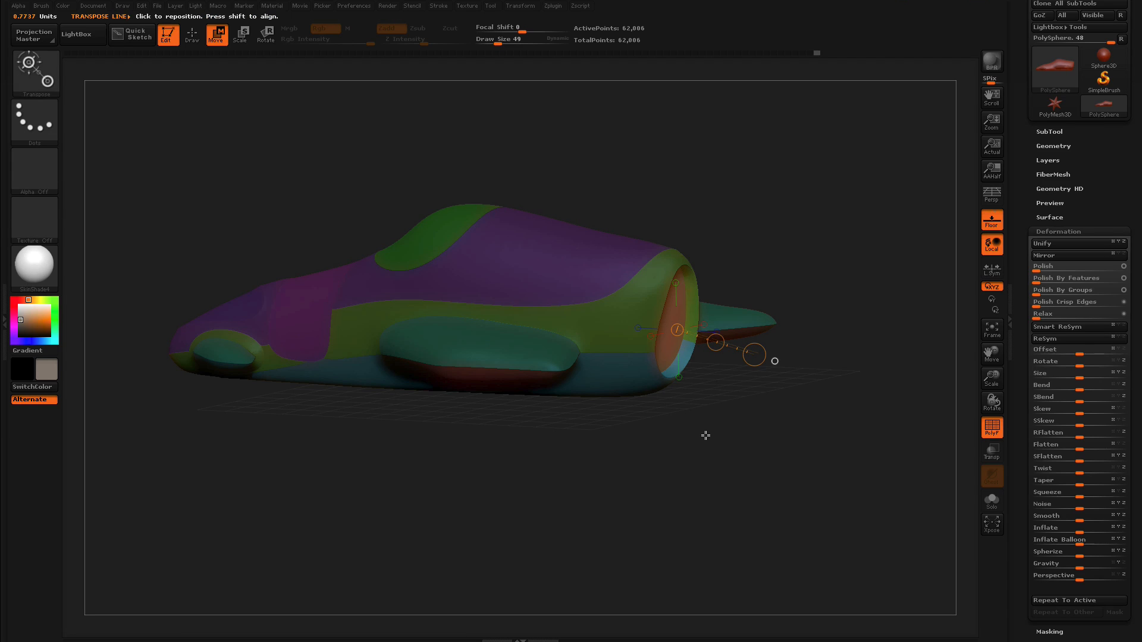
# Extrude the recessed tail cap again along the transpose line to build another rim inside the opening
pyautogui.press('e')
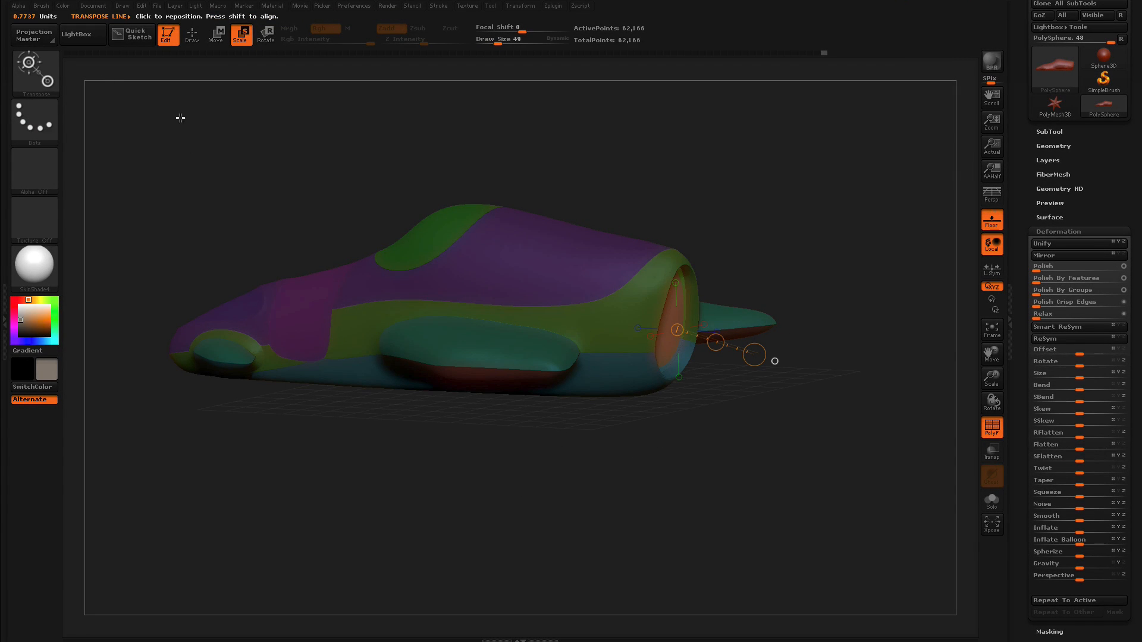
pyautogui.click(220, 36)
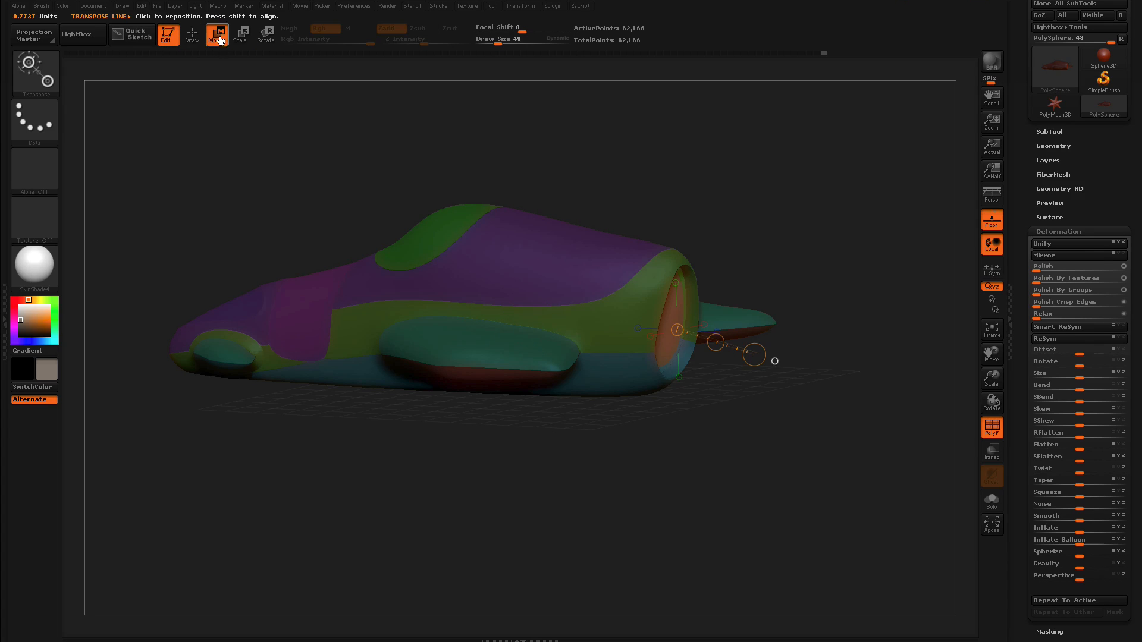
pyautogui.click(192, 36)
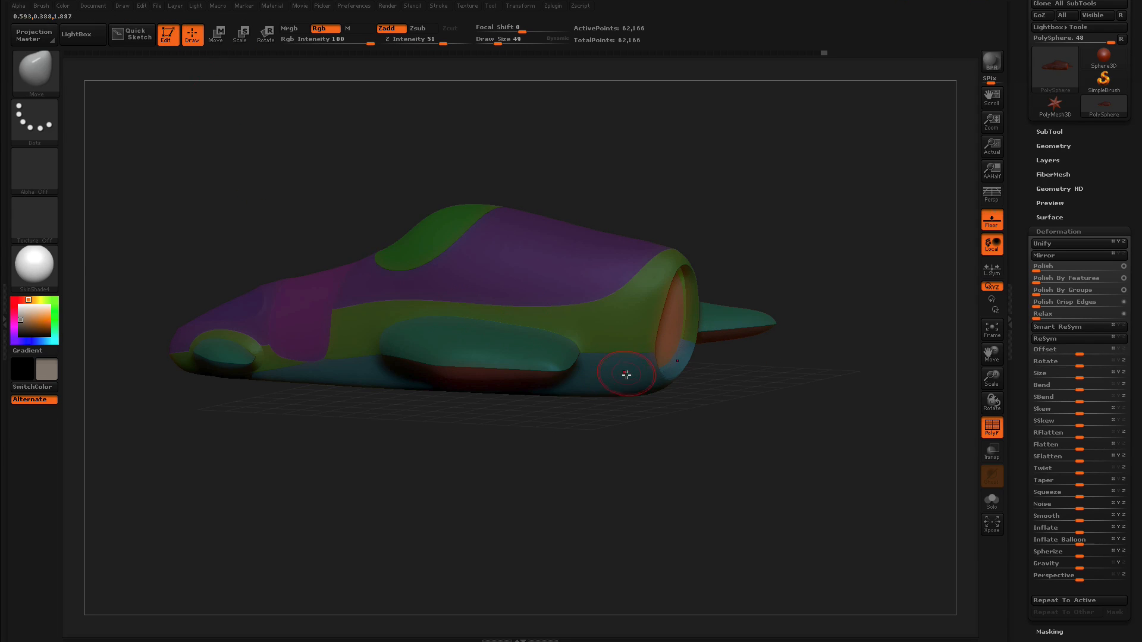
pyautogui.click(221, 39)
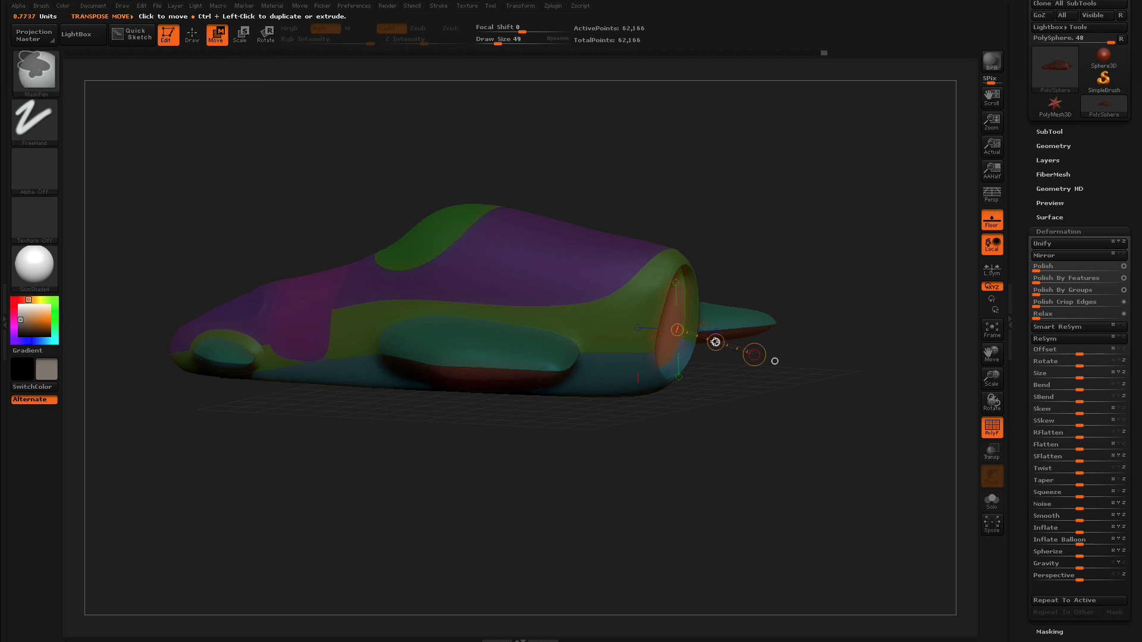
pyautogui.keyDown('ctrl'); pyautogui.moveTo(734, 348); pyautogui.dragTo(721, 341); pyautogui.keyUp('ctrl')
pyautogui.keyDown('ctrl'); pyautogui.moveTo(651, 307); pyautogui.dragTo(651, 307); pyautogui.keyUp('ctrl')
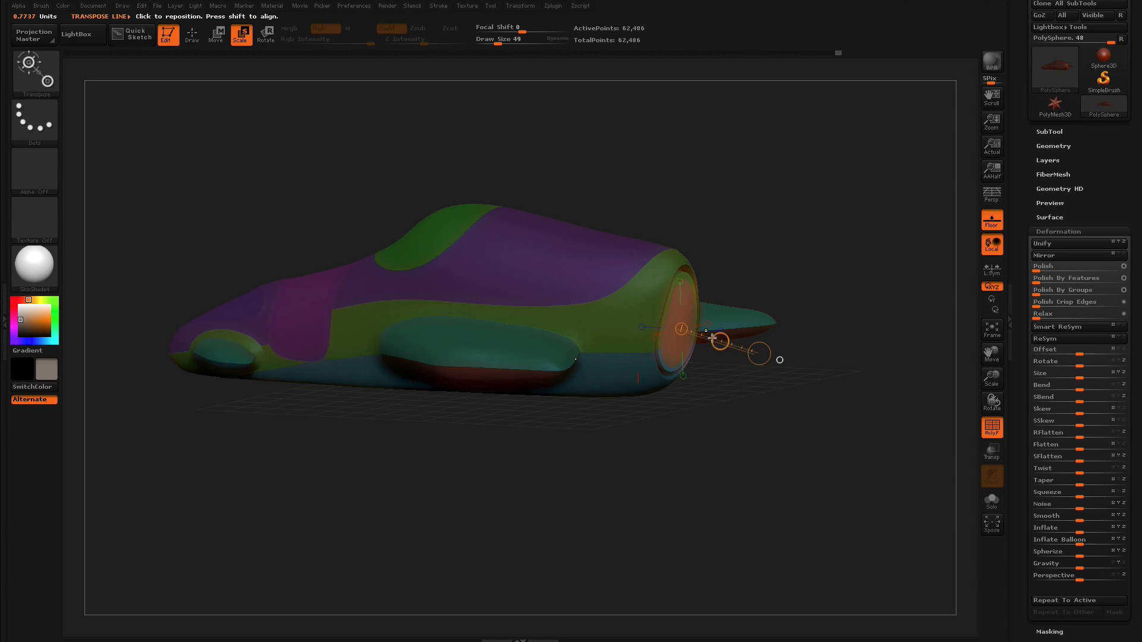
# Scale the extruded tail cap down inside the opening, clear the mask, and return to Draw mode
pyautogui.moveTo(721, 341); pyautogui.dragTo(682, 319)
pyautogui.moveTo(671, 474)
pyautogui.mouseDown()
pyautogui.moveTo(641, 469)
pyautogui.moveTo(664, 472)
pyautogui.moveTo(635, 502)
pyautogui.moveTo(609, 484)
pyautogui.moveTo(641, 512)
pyautogui.moveTo(699, 497)
pyautogui.moveTo(700, 476)
pyautogui.mouseUp()
pyautogui.press('q')
# Isolate the light green side and blue lower body polygroups and slice across them near the tail with SliceCurve
pyautogui.keyDown('ctrl'); pyautogui.keyDown('shift'); pyautogui.click(703, 306); pyautogui.keyUp('shift'); pyautogui.keyUp('ctrl')
pyautogui.keyDown('ctrl'); pyautogui.keyDown('shift'); pyautogui.click(702, 357); pyautogui.keyUp('shift'); pyautogui.keyUp('ctrl')
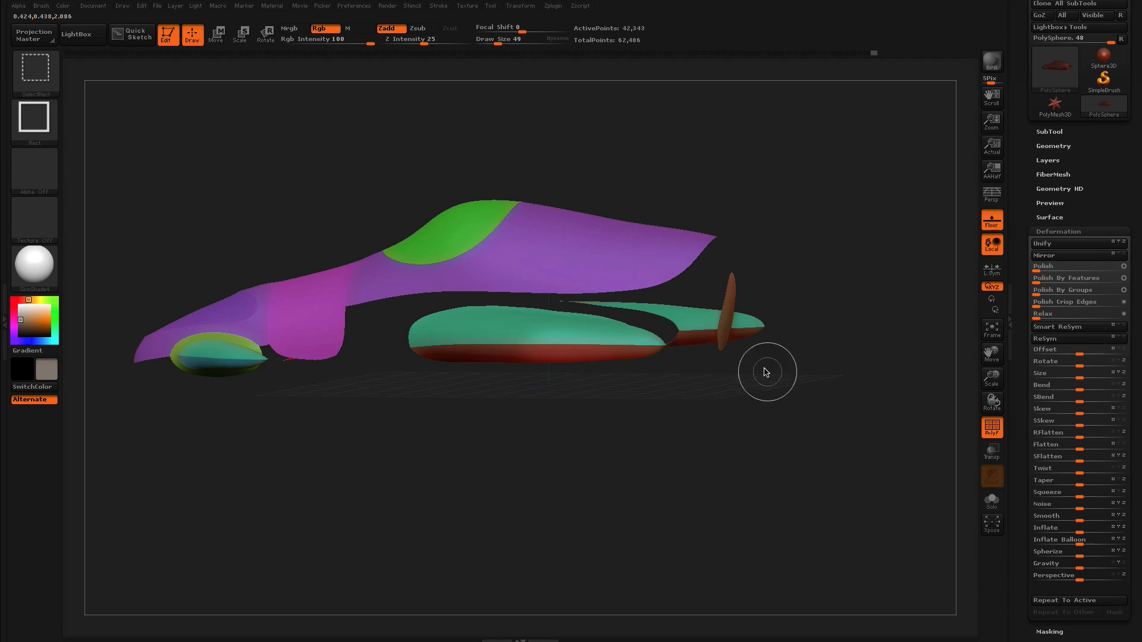
pyautogui.keyDown('ctrl'); pyautogui.keyDown('shift'); pyautogui.click(879, 337); pyautogui.keyUp('shift'); pyautogui.keyUp('ctrl')
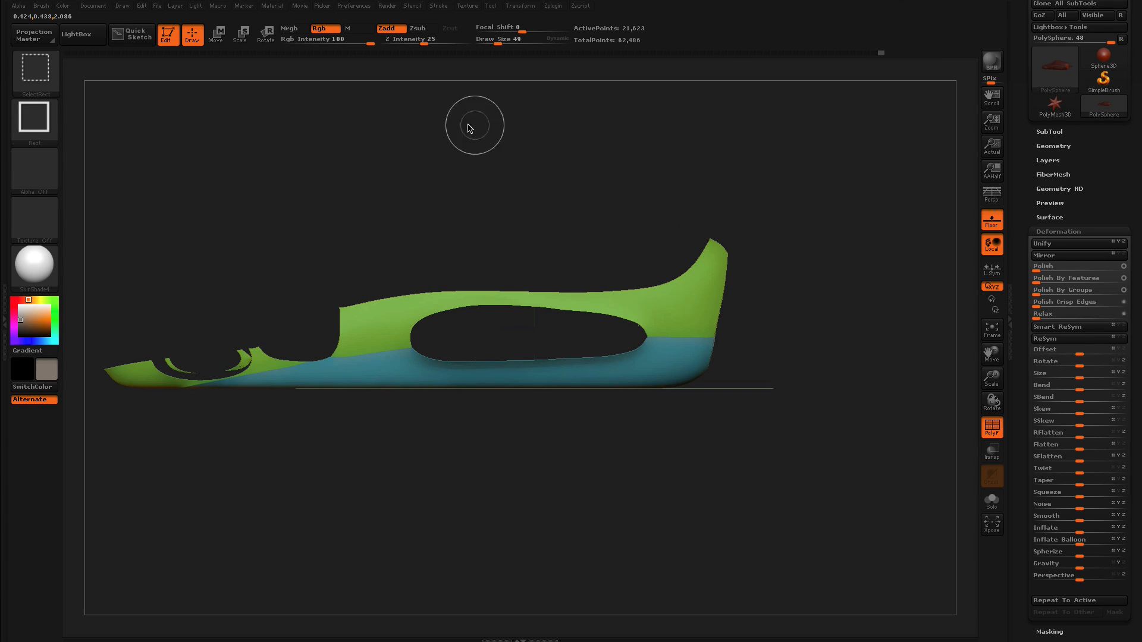
pyautogui.click(47, 78)
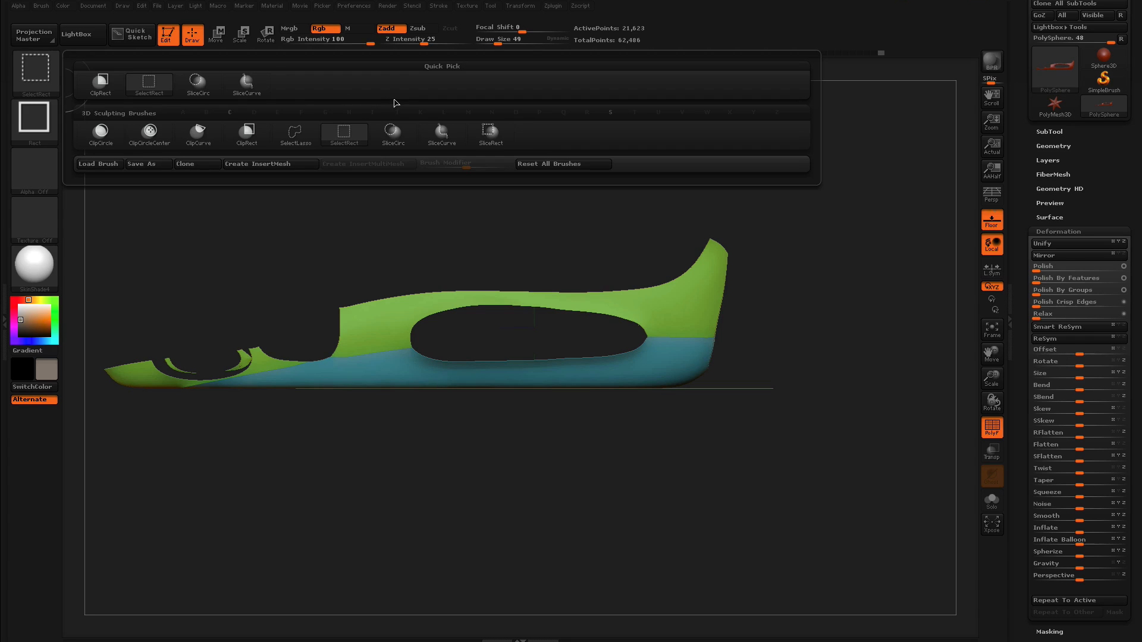
pyautogui.click(441, 132)
pyautogui.keyDown('ctrl'); pyautogui.keyDown('shift'); pyautogui.moveTo(698, 441); pyautogui.dragTo(675, 508); pyautogui.keyUp('shift'); pyautogui.keyUp('ctrl')
# Unhide all polygroups and hide the band just inside the tail opening's outer rim
pyautogui.moveTo(862, 517)
pyautogui.mouseDown()
pyautogui.moveTo(714, 526)
pyautogui.moveTo(788, 514)
pyautogui.moveTo(714, 522)
pyautogui.moveTo(762, 505)
pyautogui.moveTo(750, 526)
pyautogui.moveTo(790, 507)
pyautogui.moveTo(770, 515)
pyautogui.moveTo(762, 462)
pyautogui.mouseUp()
pyautogui.keyDown('ctrl'); pyautogui.keyDown('shift'); pyautogui.click(751, 529); pyautogui.keyUp('shift'); pyautogui.keyUp('ctrl')
pyautogui.keyDown('ctrl'); pyautogui.keyDown('shift'); pyautogui.click(702, 344); pyautogui.keyUp('shift'); pyautogui.keyUp('ctrl')
pyautogui.keyDown('ctrl'); pyautogui.keyDown('shift'); pyautogui.click(702, 344); pyautogui.keyUp('shift'); pyautogui.keyUp('ctrl')
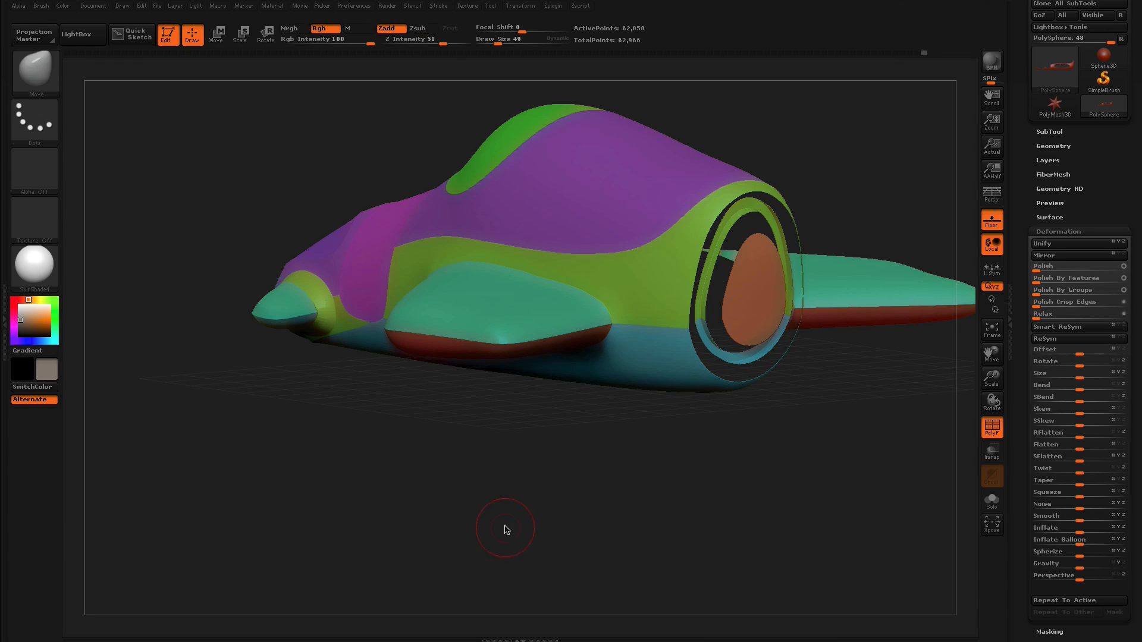
# Switch to the SelectRect brush, unhide the full model, and open the Polygroups options
pyautogui.keyDown('ctrl'); pyautogui.keyDown('shift'); pyautogui.click(38, 73); pyautogui.keyUp('shift'); pyautogui.keyUp('ctrl')
pyautogui.keyDown('ctrl'); pyautogui.keyDown('shift'); pyautogui.click(150, 86); pyautogui.keyUp('shift'); pyautogui.keyUp('ctrl')
pyautogui.moveTo(192, 458)
pyautogui.keyDown('ctrl'); pyautogui.keyDown('shift'); pyautogui.mouseDown()
pyautogui.moveTo(216, 490)
pyautogui.moveTo(254, 474)
pyautogui.moveTo(295, 481)
pyautogui.mouseUp(); pyautogui.keyUp('shift'); pyautogui.keyUp('ctrl')
pyautogui.moveTo(1025, 284); pyautogui.dragTo(1025, 200)
pyautogui.click(1045, 311)
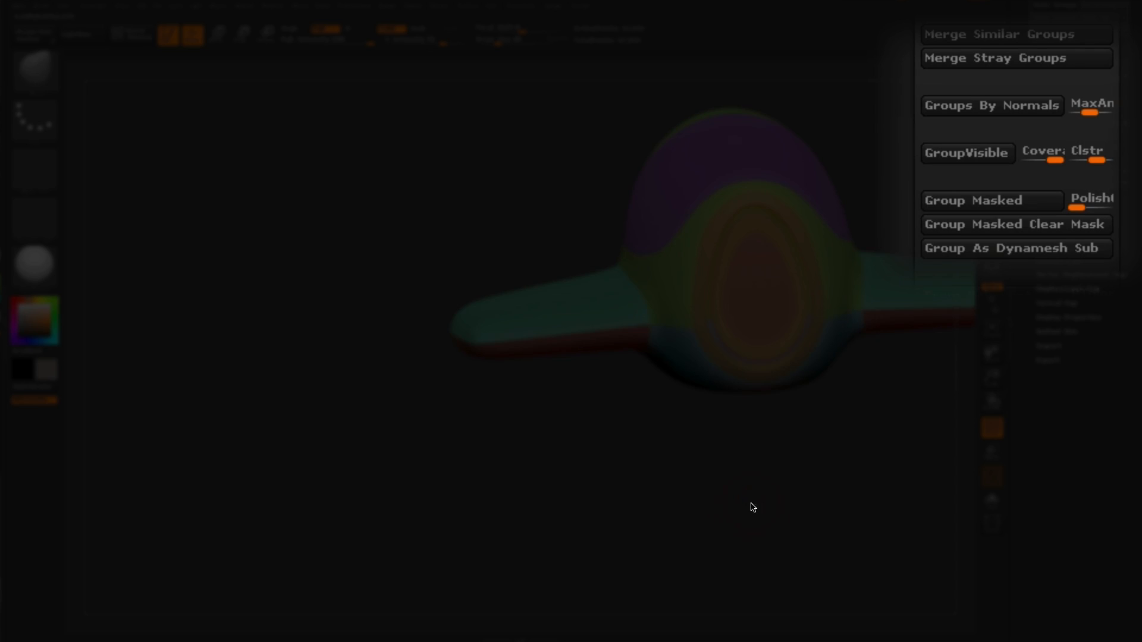
# Isolate the green and blue pieces around the tail opening, try Auto Groups on them, and undo the regrouping
pyautogui.moveTo(753, 507); pyautogui.dragTo(747, 484)
pyautogui.keyDown('ctrl'); pyautogui.keyDown('shift'); pyautogui.doubleClick(694, 364); pyautogui.keyUp('shift'); pyautogui.keyUp('ctrl')
pyautogui.keyDown('ctrl'); pyautogui.keyDown('shift'); pyautogui.click(677, 323); pyautogui.keyUp('shift'); pyautogui.keyUp('ctrl')
pyautogui.keyDown('ctrl'); pyautogui.keyDown('shift'); pyautogui.moveTo(250, 381); pyautogui.dragTo(268, 401); pyautogui.keyUp('shift'); pyautogui.keyUp('ctrl')
pyautogui.moveTo(215, 395); pyautogui.dragTo(686, 515)
pyautogui.click(1042, 11)
pyautogui.hotkey('ctrl', 'z')
# Hide the surrounding body pieces with selection rectangles from several angles, leaving only the green and blue tail opening ring
pyautogui.moveTo(800, 330); pyautogui.dragTo(761, 312)
pyautogui.moveTo(808, 272); pyautogui.dragTo(806, 388)
pyautogui.keyDown('ctrl'); pyautogui.keyDown('shift'); pyautogui.moveTo(362, 118); pyautogui.dragTo(723, 398); pyautogui.keyUp('shift'); pyautogui.keyUp('ctrl')
pyautogui.keyDown('alt'); pyautogui.moveTo(759, 351); pyautogui.dragTo(752, 448); pyautogui.keyUp('alt')
pyautogui.keyDown('ctrl'); pyautogui.keyDown('alt'); pyautogui.keyDown('shift'); pyautogui.moveTo(351, 134); pyautogui.dragTo(693, 536); pyautogui.keyUp('shift'); pyautogui.keyUp('alt'); pyautogui.keyUp('ctrl')
pyautogui.moveTo(699, 506); pyautogui.dragTo(736, 182)
pyautogui.keyDown('ctrl'); pyautogui.keyDown('alt'); pyautogui.keyDown('shift'); pyautogui.moveTo(379, 207); pyautogui.dragTo(538, 553); pyautogui.keyUp('shift'); pyautogui.keyUp('alt'); pyautogui.keyUp('ctrl')
pyautogui.keyDown('ctrl'); pyautogui.keyDown('shift'); pyautogui.moveTo(469, 191); pyautogui.dragTo(548, 332); pyautogui.keyUp('shift'); pyautogui.keyUp('ctrl')
pyautogui.keyDown('ctrl'); pyautogui.keyDown('shift'); pyautogui.moveTo(511, 200); pyautogui.dragTo(558, 290); pyautogui.keyUp('shift'); pyautogui.keyUp('ctrl')
pyautogui.keyDown('ctrl'); pyautogui.keyDown('shift'); pyautogui.moveTo(551, 208); pyautogui.dragTo(566, 280); pyautogui.keyUp('shift'); pyautogui.keyUp('ctrl')
pyautogui.keyDown('alt'); pyautogui.moveTo(417, 238); pyautogui.dragTo(467, 347); pyautogui.keyUp('alt')
pyautogui.keyDown('ctrl'); pyautogui.keyDown('shift'); pyautogui.moveTo(439, 241); pyautogui.dragTo(490, 324); pyautogui.keyUp('shift'); pyautogui.keyUp('ctrl')
pyautogui.keyDown('ctrl'); pyautogui.keyDown('shift'); pyautogui.moveTo(474, 244); pyautogui.dragTo(556, 307); pyautogui.keyUp('shift'); pyautogui.keyUp('ctrl')
pyautogui.keyDown('alt'); pyautogui.moveTo(735, 485); pyautogui.dragTo(761, 224); pyautogui.keyUp('alt')
pyautogui.keyDown('ctrl'); pyautogui.keyDown('alt'); pyautogui.keyDown('shift'); pyautogui.moveTo(340, 338); pyautogui.dragTo(453, 442); pyautogui.keyUp('shift'); pyautogui.keyUp('alt'); pyautogui.keyUp('ctrl')
pyautogui.keyDown('ctrl'); pyautogui.keyDown('shift'); pyautogui.moveTo(384, 385); pyautogui.dragTo(474, 464); pyautogui.keyUp('shift'); pyautogui.keyUp('ctrl')
pyautogui.keyDown('ctrl'); pyautogui.keyDown('shift'); pyautogui.moveTo(398, 561); pyautogui.dragTo(512, 461); pyautogui.keyUp('shift'); pyautogui.keyUp('ctrl')
pyautogui.keyDown('ctrl'); pyautogui.keyDown('alt'); pyautogui.keyDown('shift'); pyautogui.moveTo(562, 460); pyautogui.dragTo(430, 562); pyautogui.keyUp('shift'); pyautogui.keyUp('alt'); pyautogui.keyUp('ctrl')
pyautogui.moveTo(809, 404); pyautogui.dragTo(740, 416)
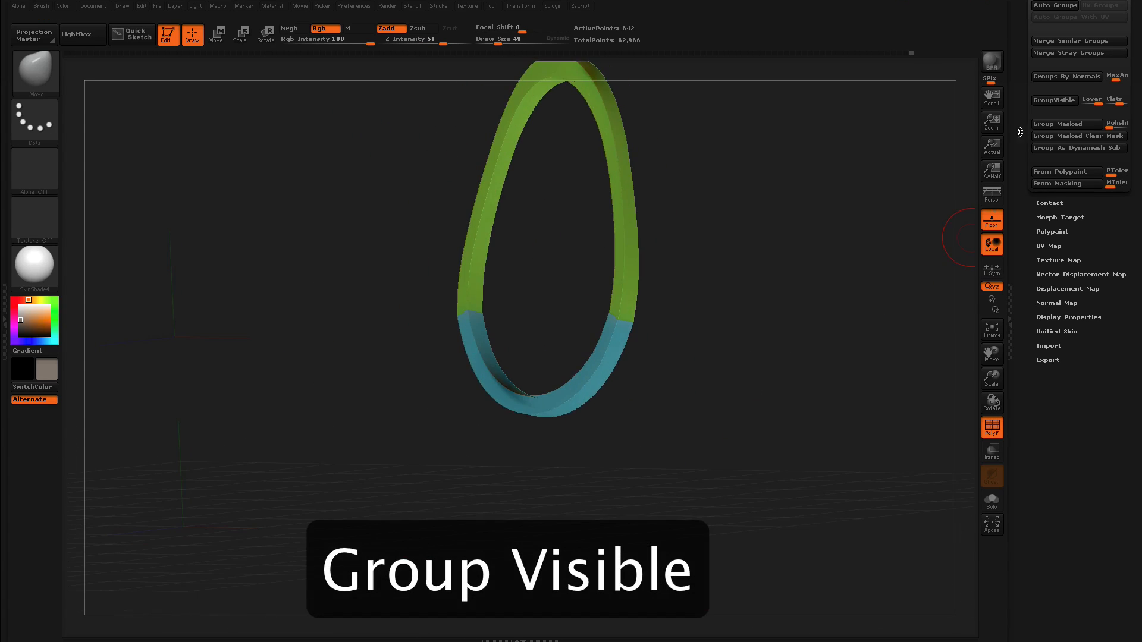
# Combine the isolated green and blue ring into one polygroup with GroupVisible and unhide the whole model
pyautogui.click(1055, 100)
pyautogui.keyDown('ctrl'); pyautogui.keyDown('shift'); pyautogui.click(869, 234); pyautogui.keyUp('shift'); pyautogui.keyUp('ctrl')
pyautogui.moveTo(869, 202); pyautogui.dragTo(797, 226)
pyautogui.keyDown('alt'); pyautogui.moveTo(798, 226); pyautogui.dragTo(830, 479); pyautogui.keyUp('alt')
# Try Mirror And Weld on the whole model from the top view, inspect the small front wings, and undo it
pyautogui.keyDown('alt'); pyautogui.moveTo(166, 431); pyautogui.dragTo(156, 476); pyautogui.keyUp('alt')
pyautogui.moveTo(156, 476); pyautogui.dragTo(160, 493)
pyautogui.keyDown('shift'); pyautogui.moveTo(238, 470); pyautogui.dragTo(256, 485); pyautogui.keyUp('shift')
pyautogui.keyDown('alt'); pyautogui.moveTo(256, 485); pyautogui.dragTo(274, 462); pyautogui.keyUp('alt')
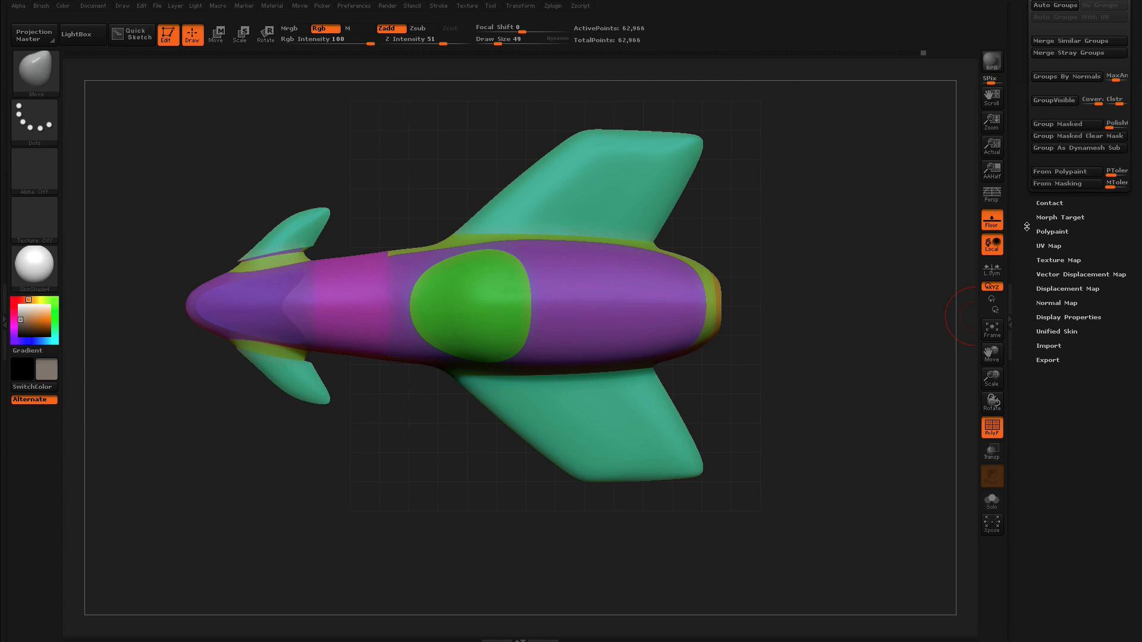
pyautogui.moveTo(1026, 227); pyautogui.dragTo(1025, 400)
pyautogui.click(1045, 203)
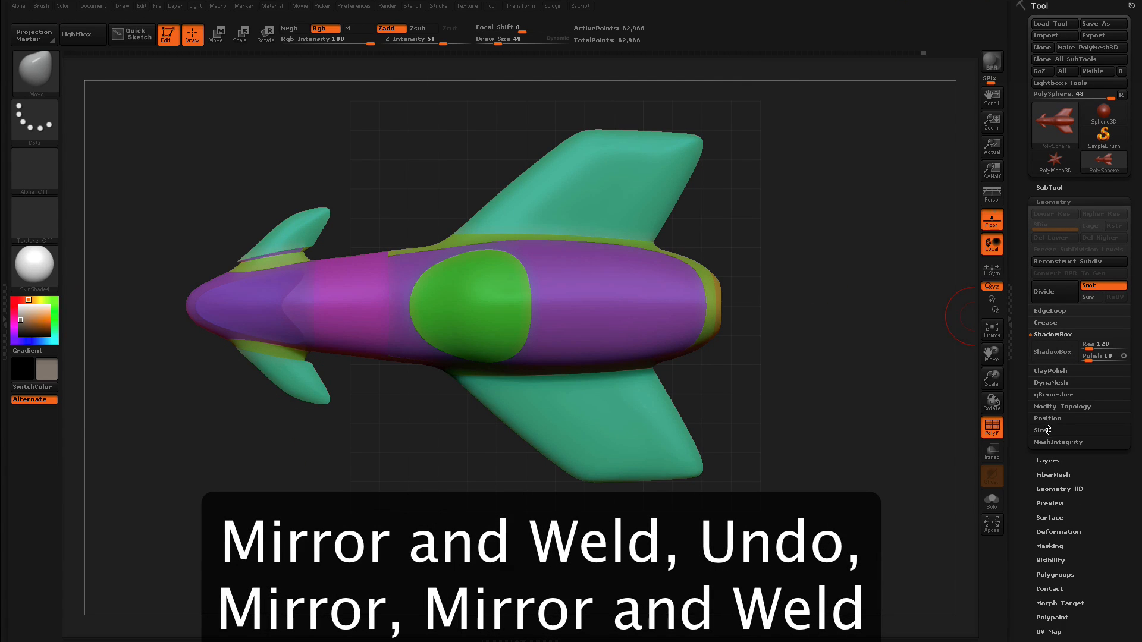
pyautogui.click(1048, 407)
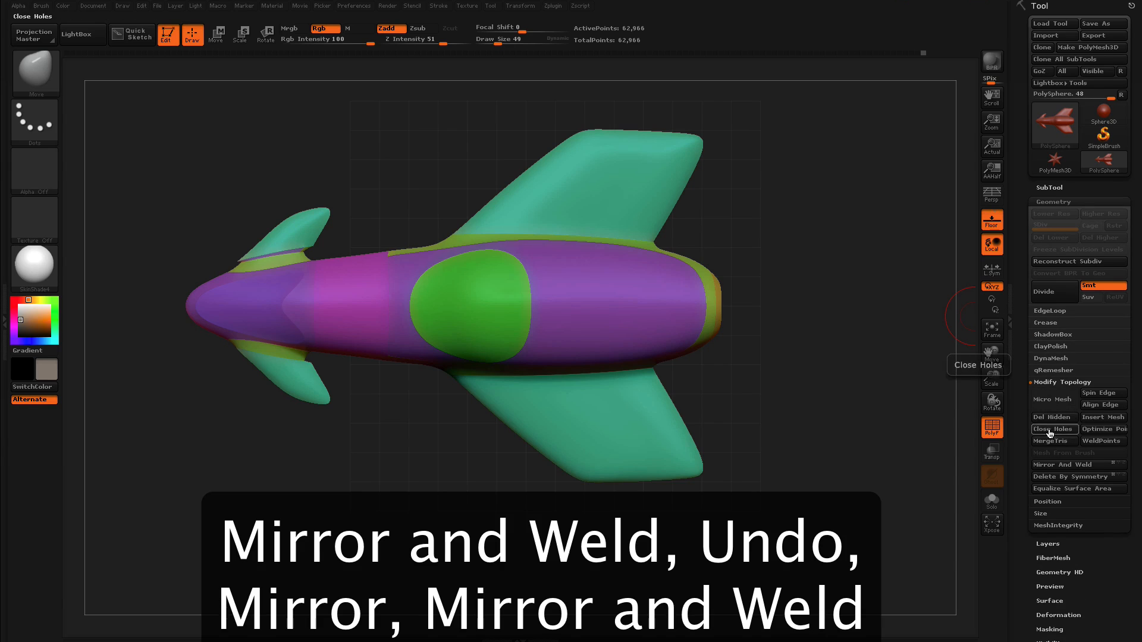
pyautogui.click(1016, 464)
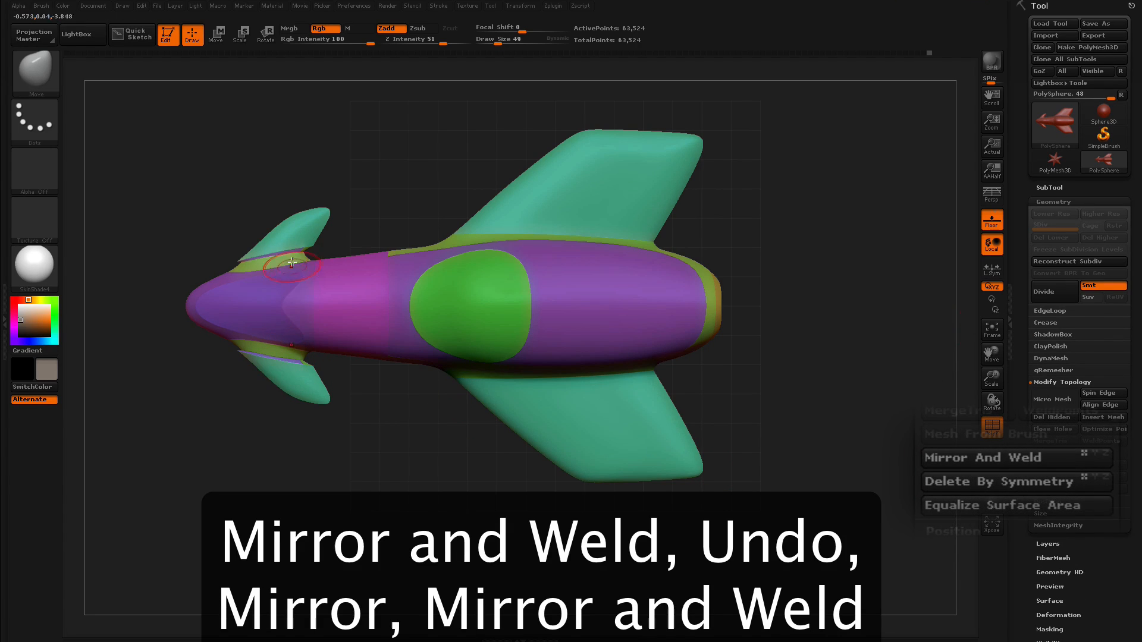
pyautogui.moveTo(419, 473)
pyautogui.mouseDown()
pyautogui.moveTo(420, 507)
pyautogui.moveTo(422, 435)
pyautogui.moveTo(421, 454)
pyautogui.mouseUp()
pyautogui.hotkey('ctrl', 'z')
# Flip the whole model to its opposite side with the Mirror deformation
pyautogui.moveTo(1026, 541); pyautogui.dragTo(1028, 436)
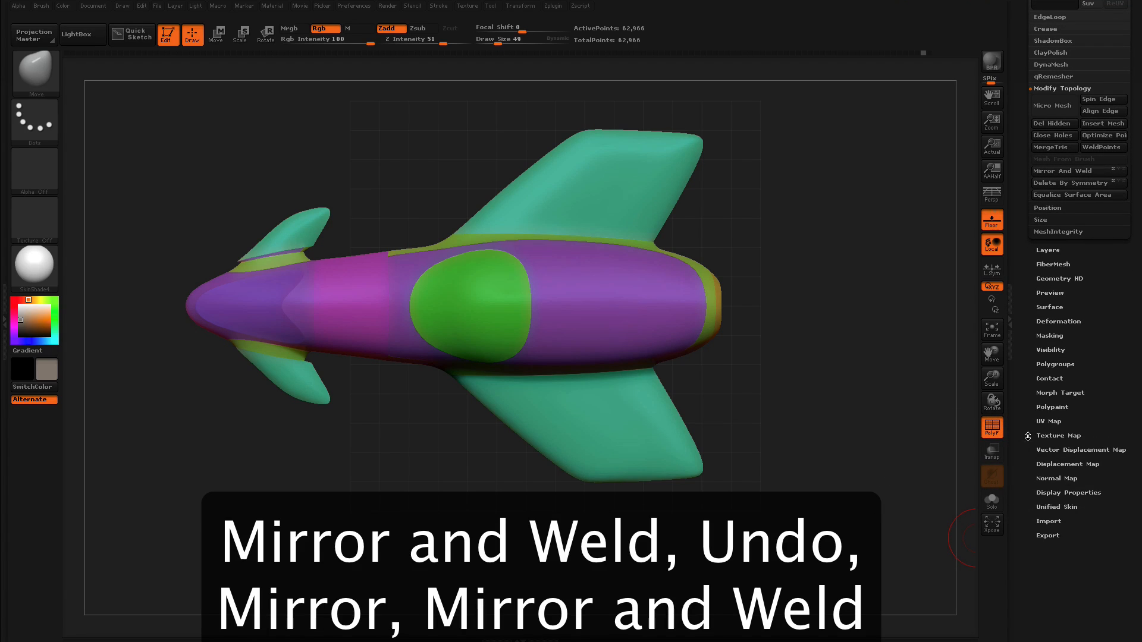
pyautogui.click(1051, 323)
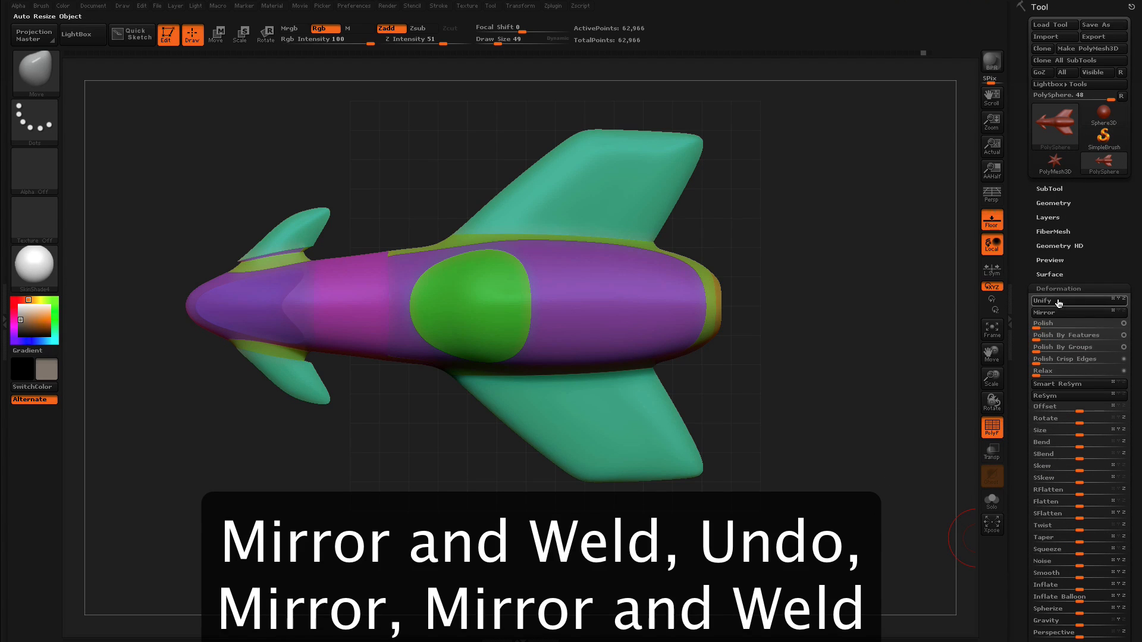
pyautogui.click(1049, 314)
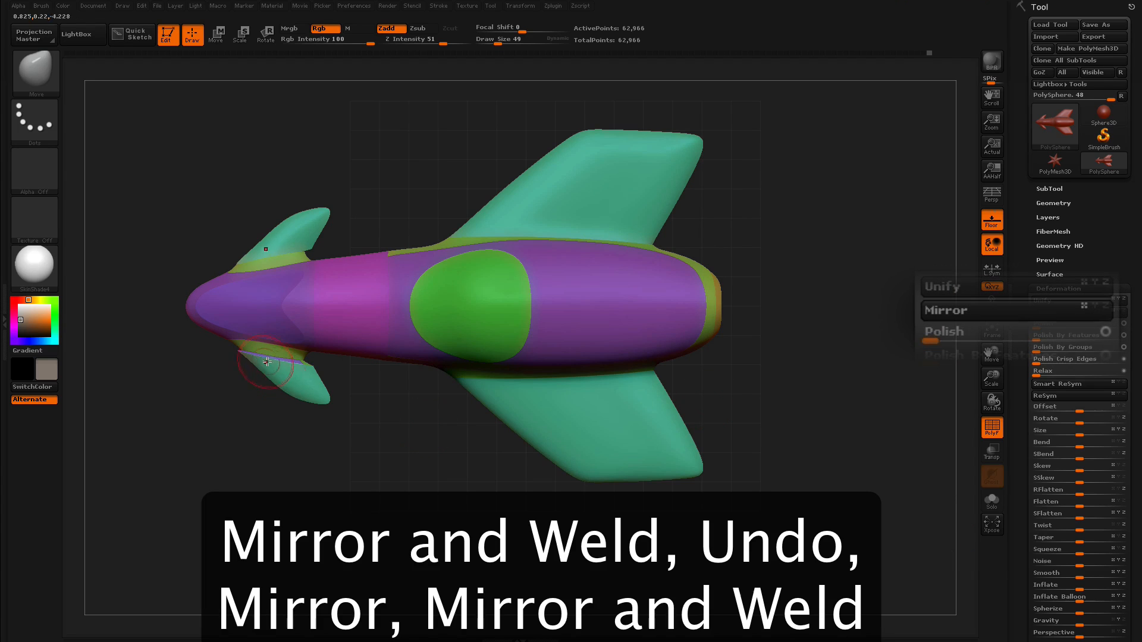
# Apply Mirror And Weld to the flipped model and check the symmetrical result from the side in perspective view
pyautogui.moveTo(871, 311); pyautogui.dragTo(883, 185)
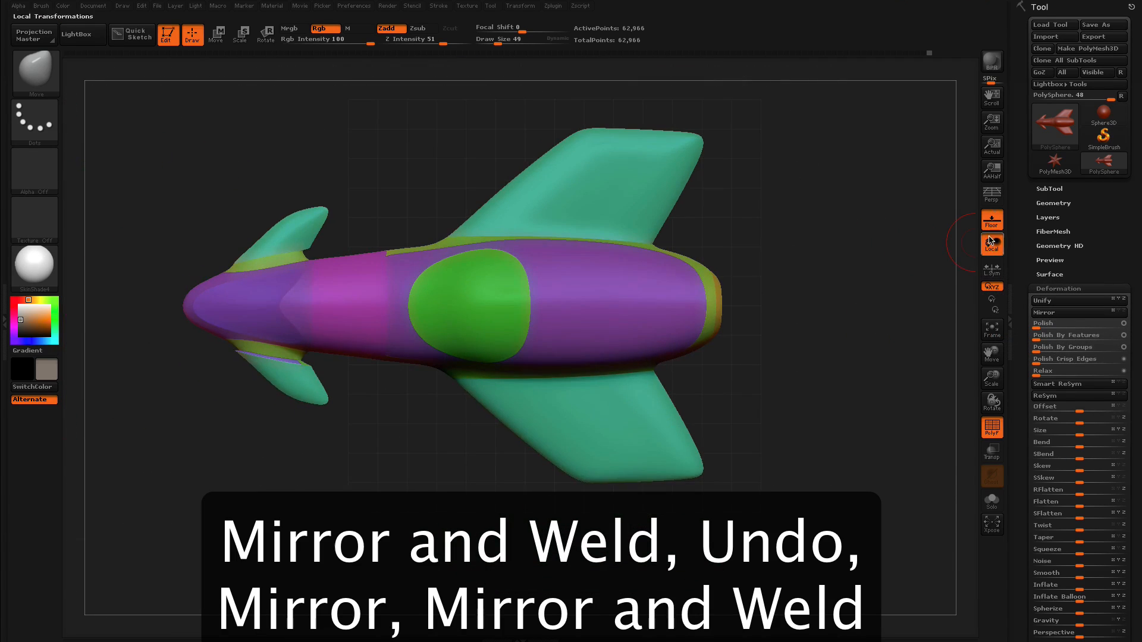
pyautogui.click(1049, 202)
pyautogui.click(1051, 467)
pyautogui.moveTo(427, 463); pyautogui.dragTo(431, 512)
pyautogui.click(992, 193)
pyautogui.moveTo(805, 257); pyautogui.dragTo(819, 293)
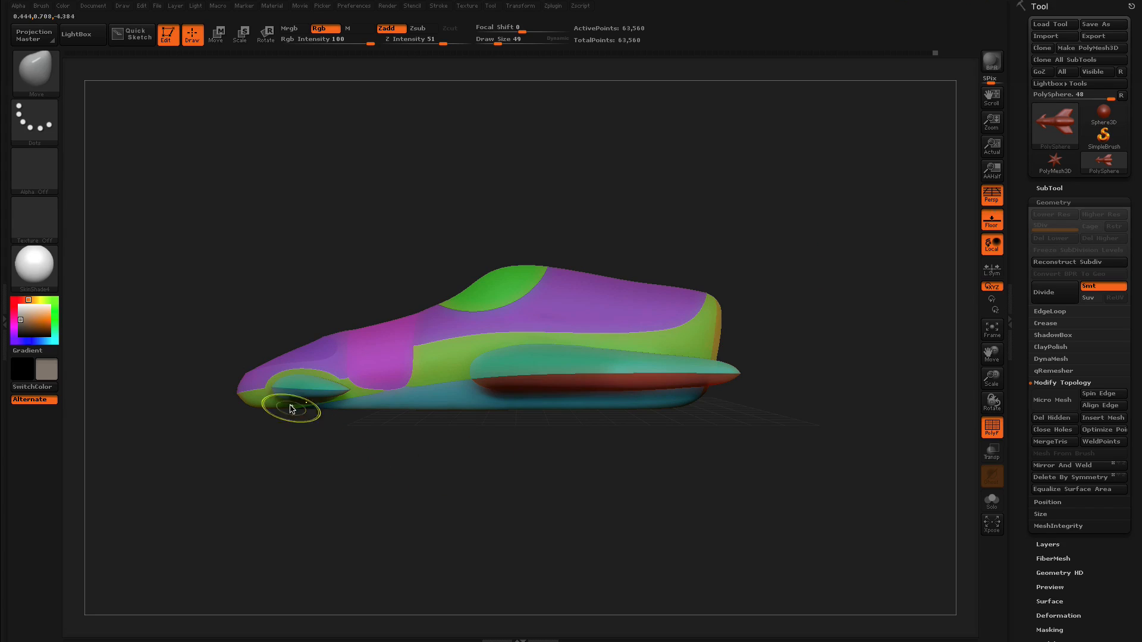
# Turn off perspective and isolate the polygroups of the small front wings and large rear wings, hiding the body
pyautogui.hotkey('ctrl', 'shift')
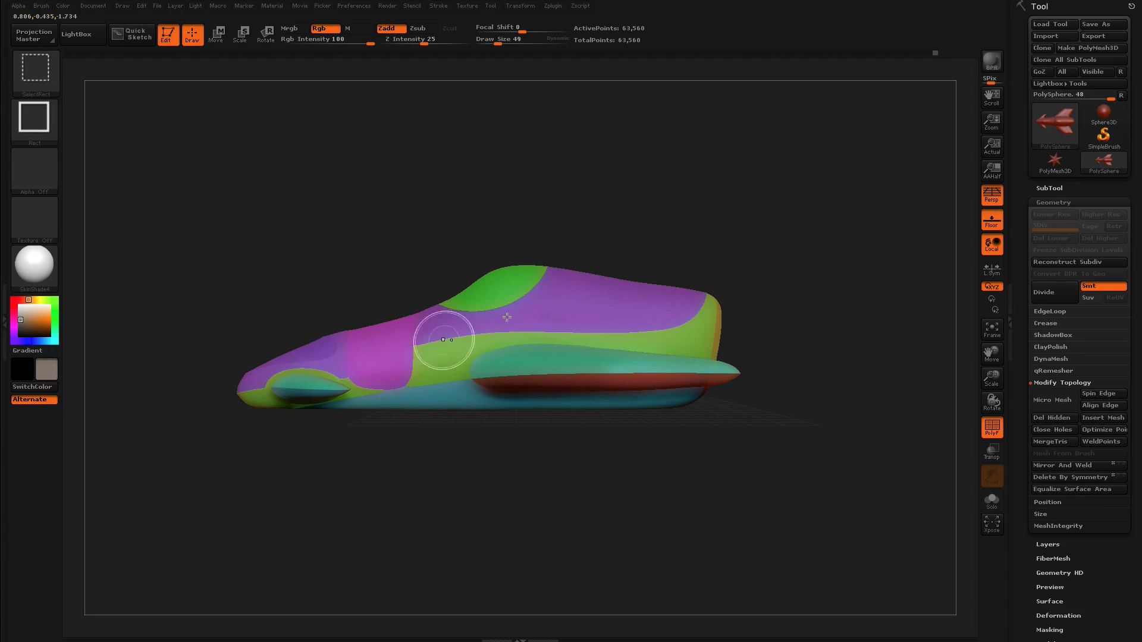
pyautogui.click(992, 193)
pyautogui.keyDown('ctrl'); pyautogui.keyDown('shift'); pyautogui.click(312, 391); pyautogui.keyUp('shift'); pyautogui.keyUp('ctrl')
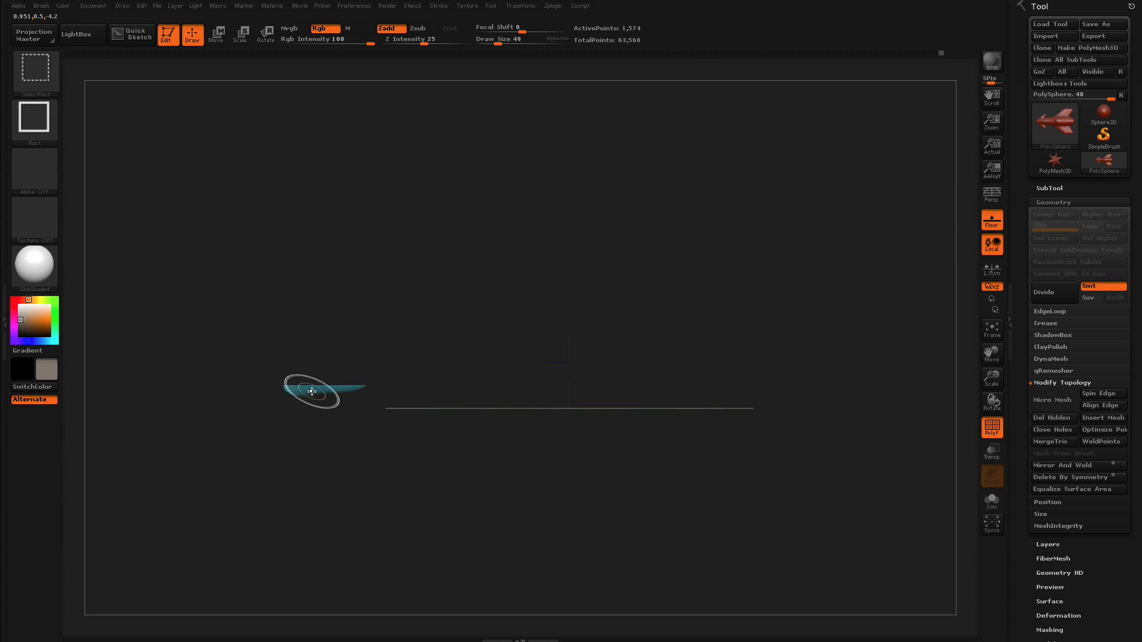
pyautogui.keyDown('ctrl'); pyautogui.keyDown('shift'); pyautogui.click(313, 393); pyautogui.keyUp('shift'); pyautogui.keyUp('ctrl')
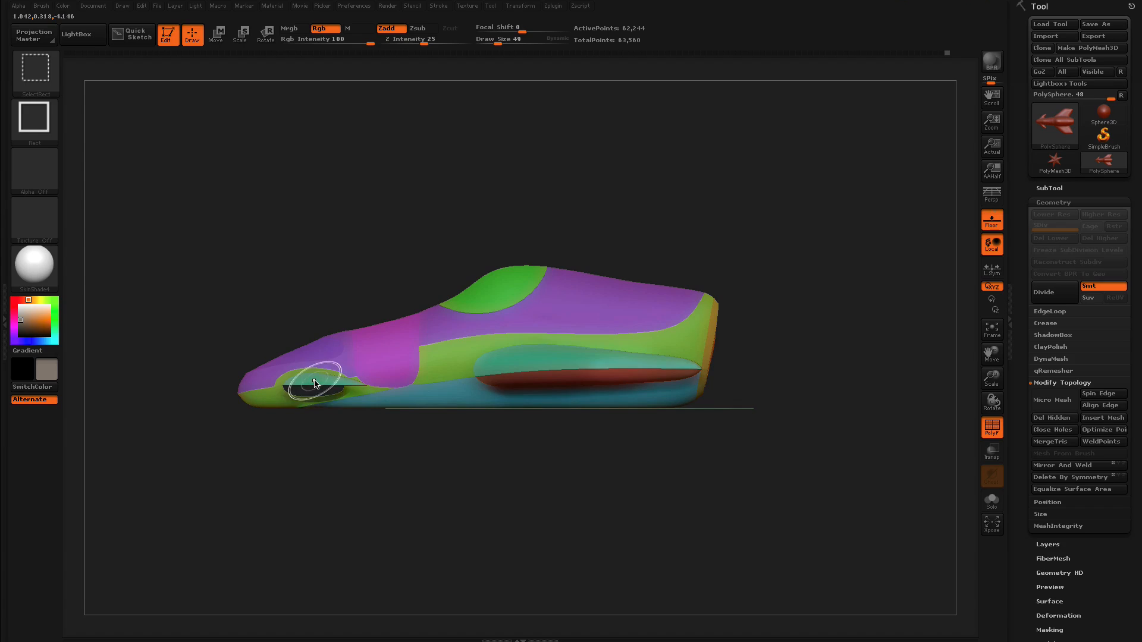
pyautogui.keyDown('ctrl'); pyautogui.keyDown('shift'); pyautogui.click(552, 377); pyautogui.keyUp('shift'); pyautogui.keyUp('ctrl')
pyautogui.keyDown('ctrl'); pyautogui.keyDown('shift'); pyautogui.moveTo(868, 293); pyautogui.dragTo(859, 354); pyautogui.keyUp('shift'); pyautogui.keyUp('ctrl')
# Smooth the isolated wings with Polish By Features in its filled-circle mode and unhide the whole model
pyautogui.moveTo(1017, 440); pyautogui.dragTo(1020, 341)
pyautogui.click(1053, 351)
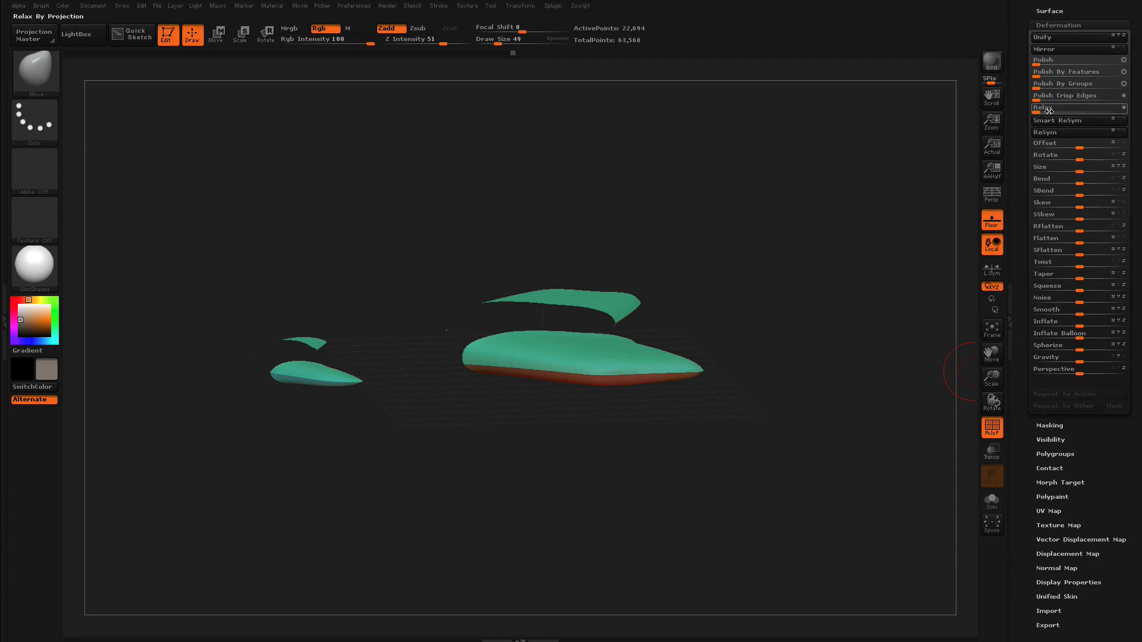
pyautogui.click(1123, 73)
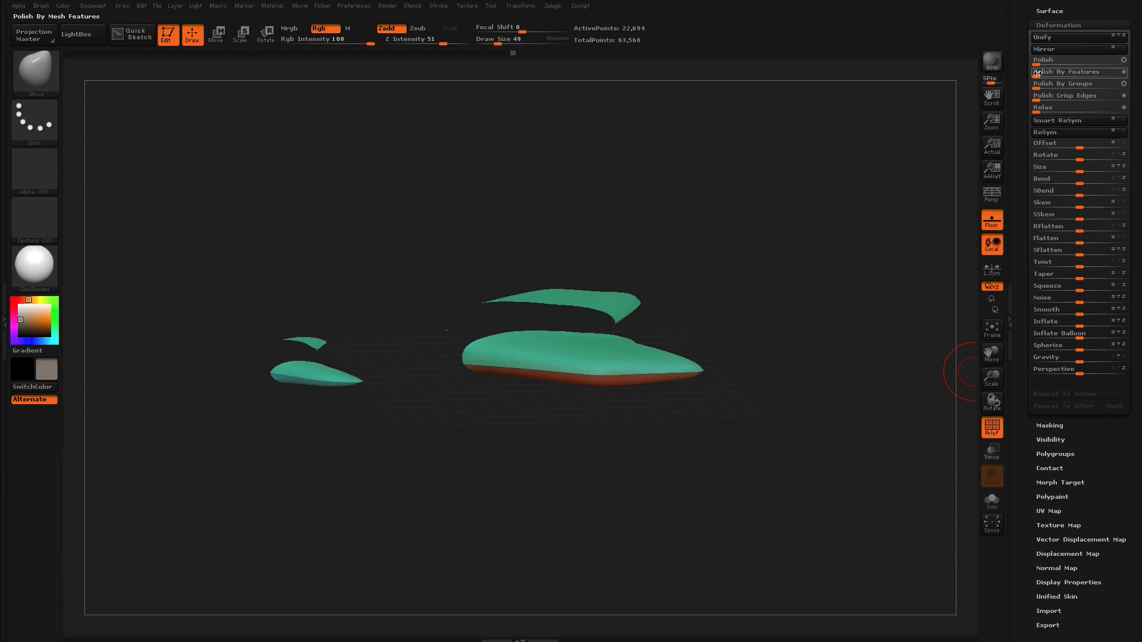
pyautogui.moveTo(1037, 72); pyautogui.dragTo(1071, 72)
pyautogui.moveTo(841, 225)
pyautogui.mouseDown()
pyautogui.moveTo(841, 194)
pyautogui.moveTo(841, 248)
pyautogui.moveTo(806, 252)
pyautogui.moveTo(849, 210)
pyautogui.mouseUp()
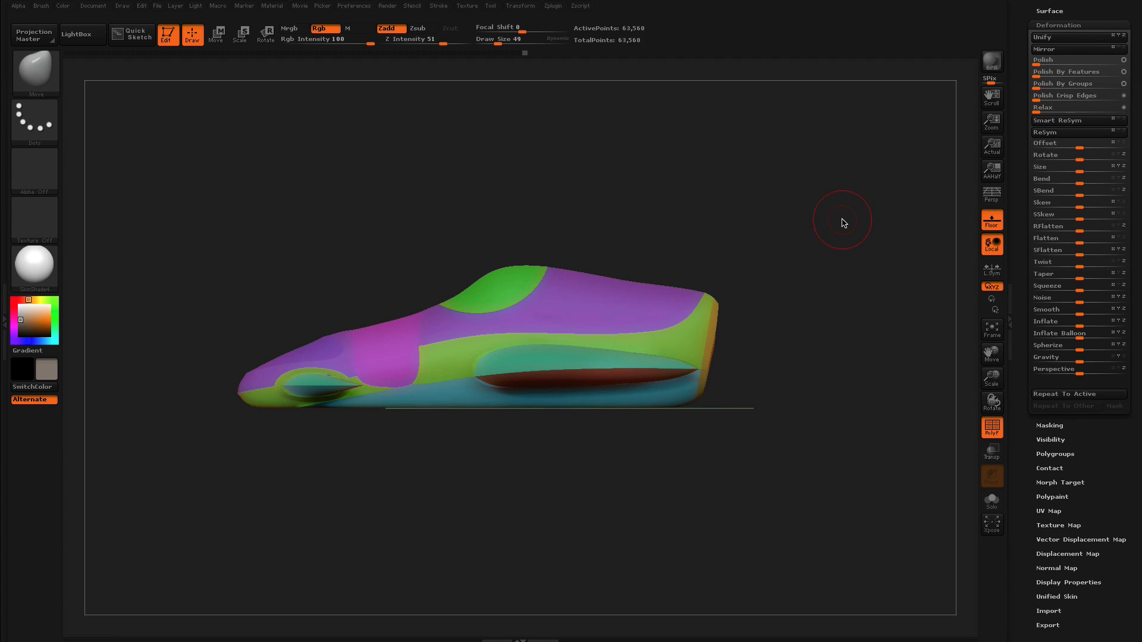